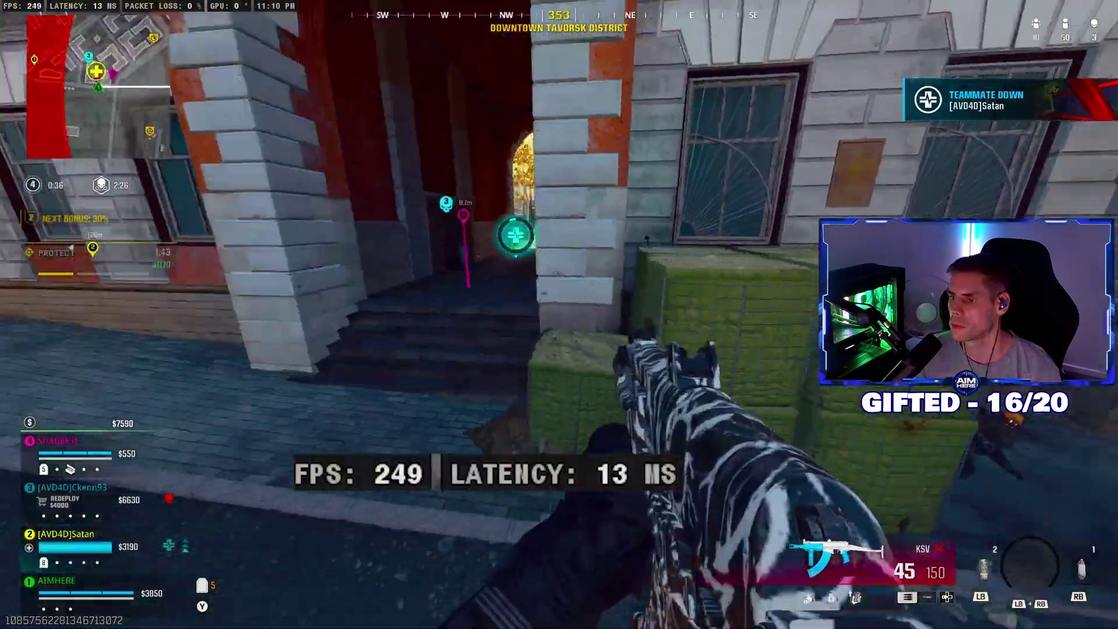
Step: Shoot at an enemy player as the Warzone gameplay clip plays out
left_click(559, 314)
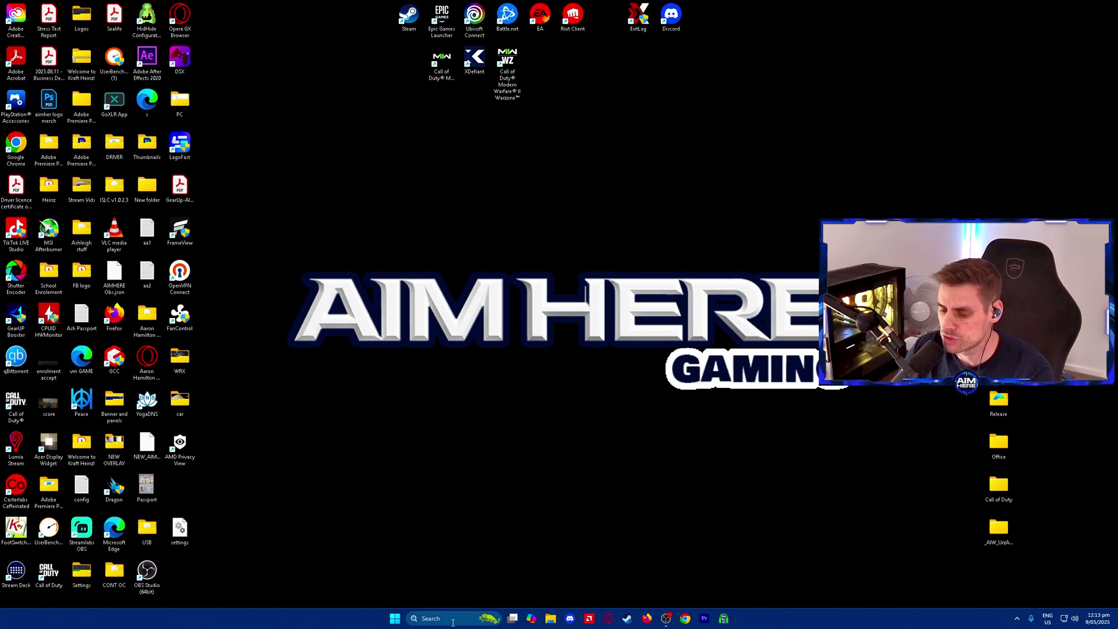
left_click(453, 622)
type("game barmode")
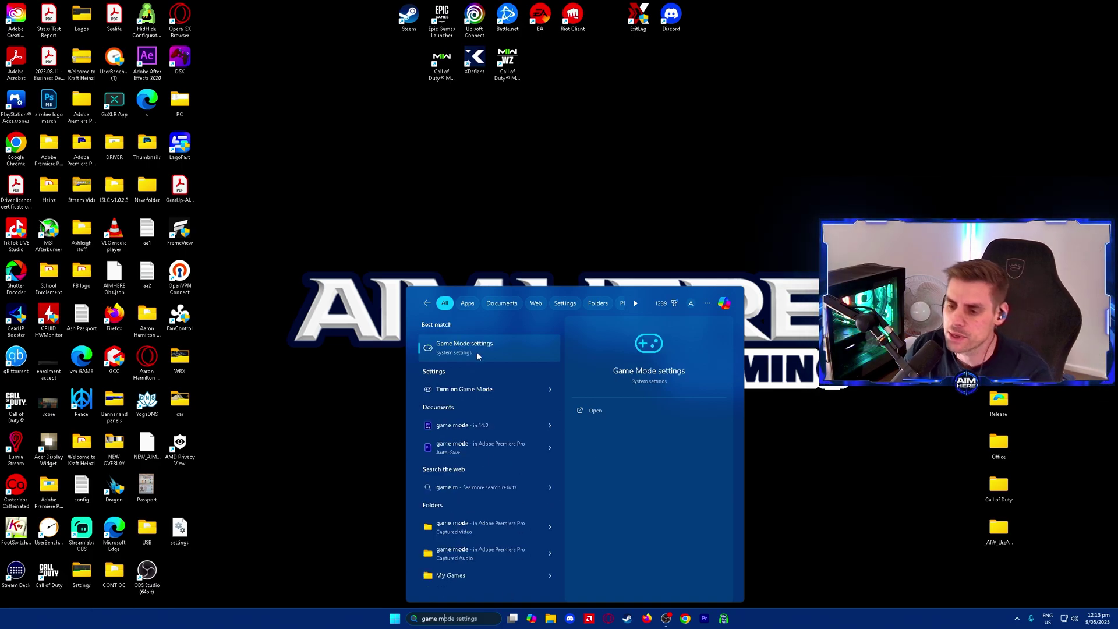
left_click(476, 349)
mouse_move(689, 19)
left_mouse_down()
mouse_move(384, 93)
mouse_move(424, 71)
left_mouse_up()
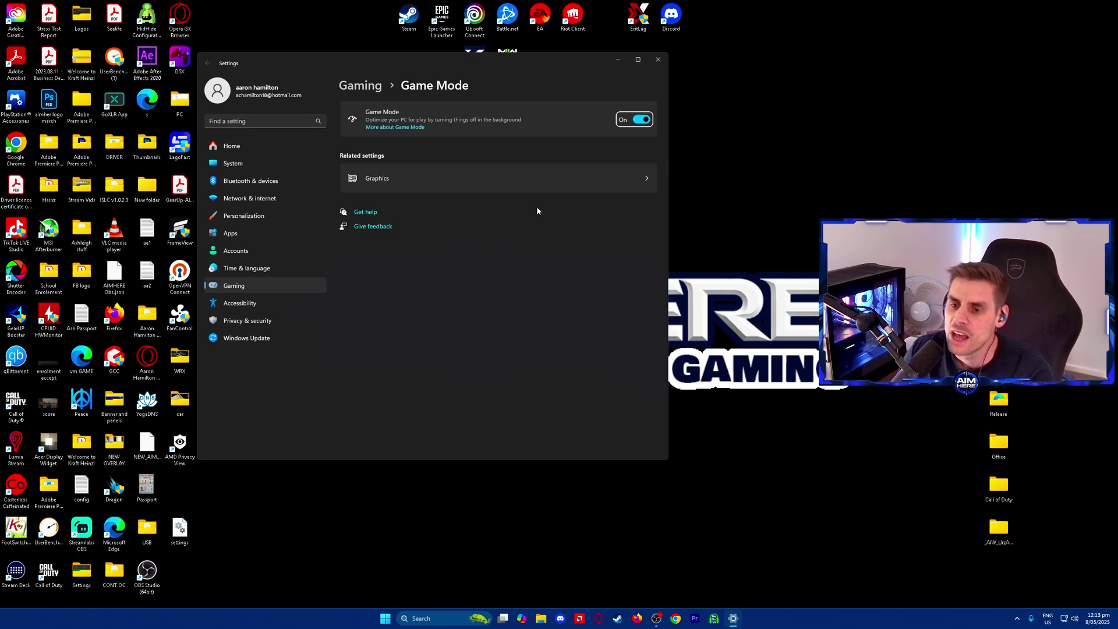
left_click(516, 180)
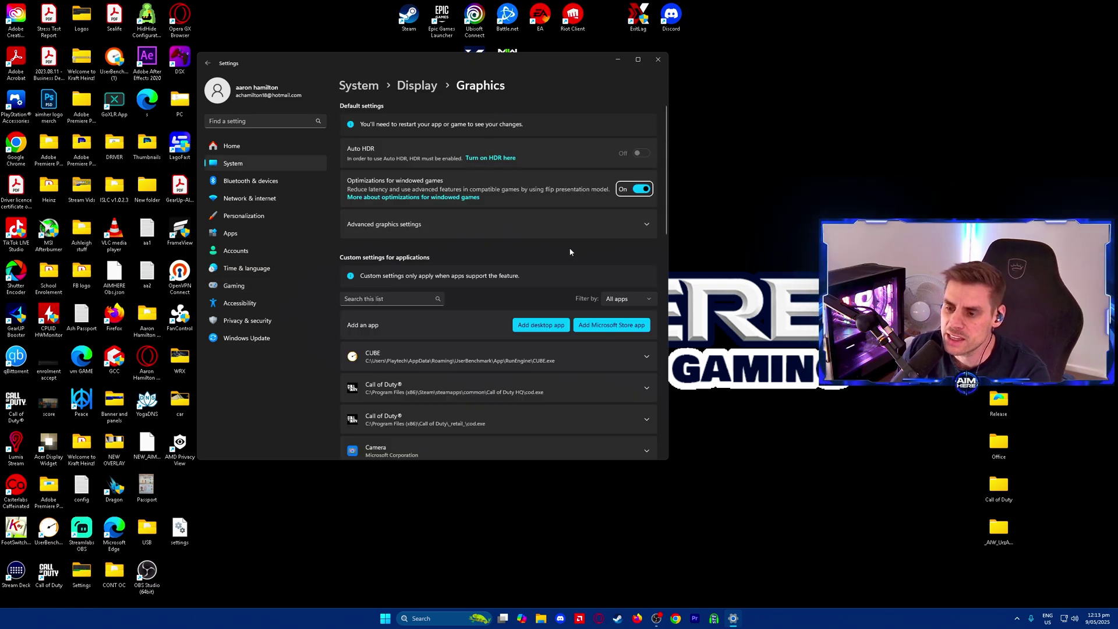
scroll(571, 250, "down", 2)
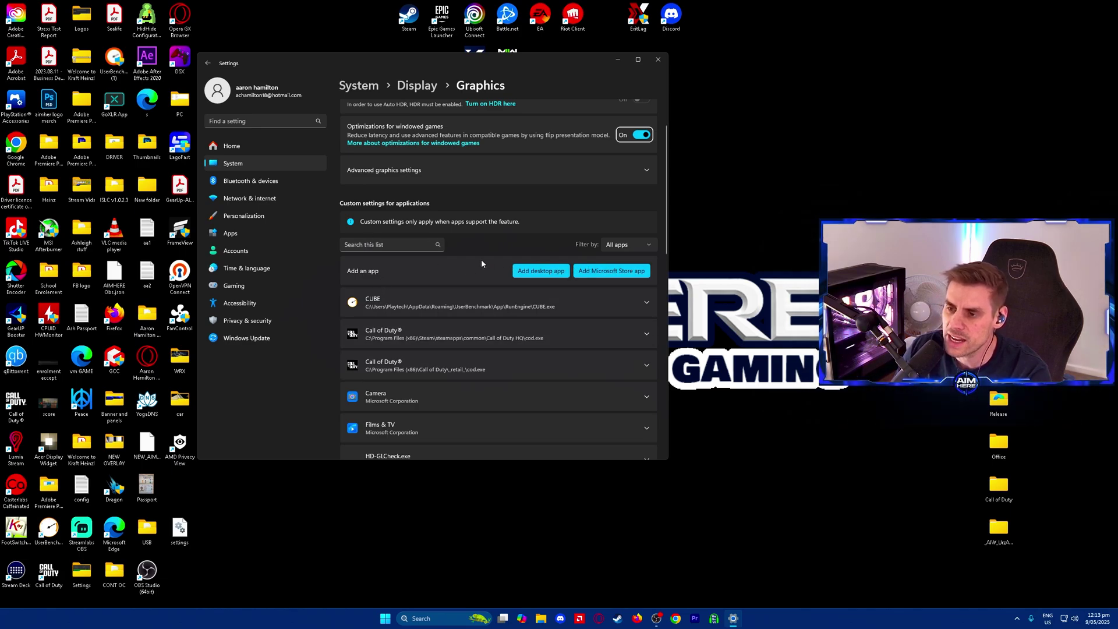
left_click(578, 333)
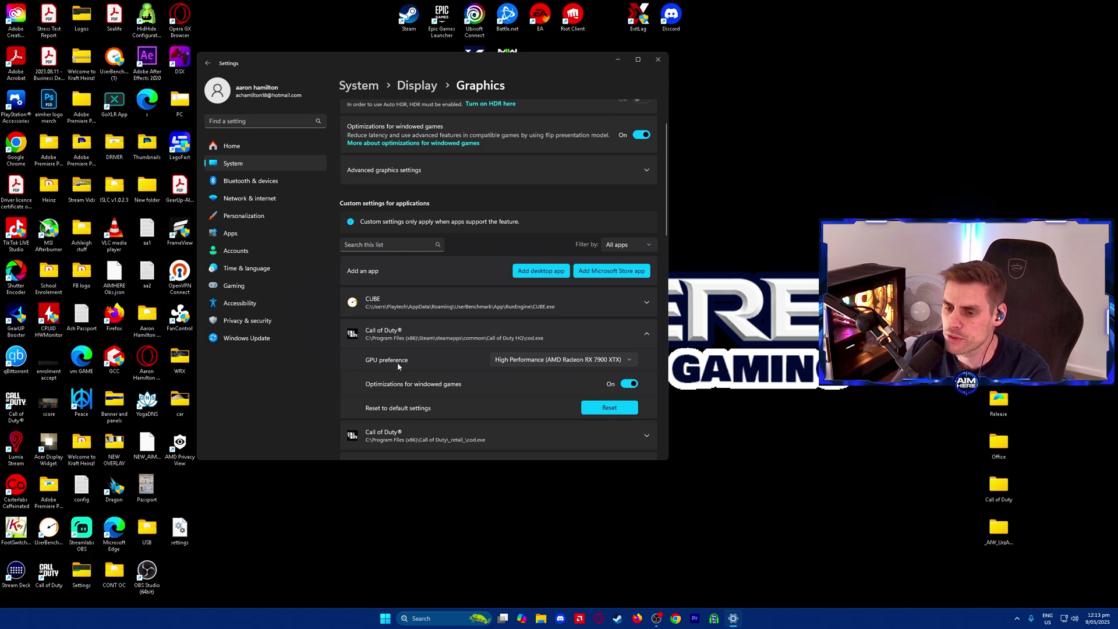
left_click(559, 360)
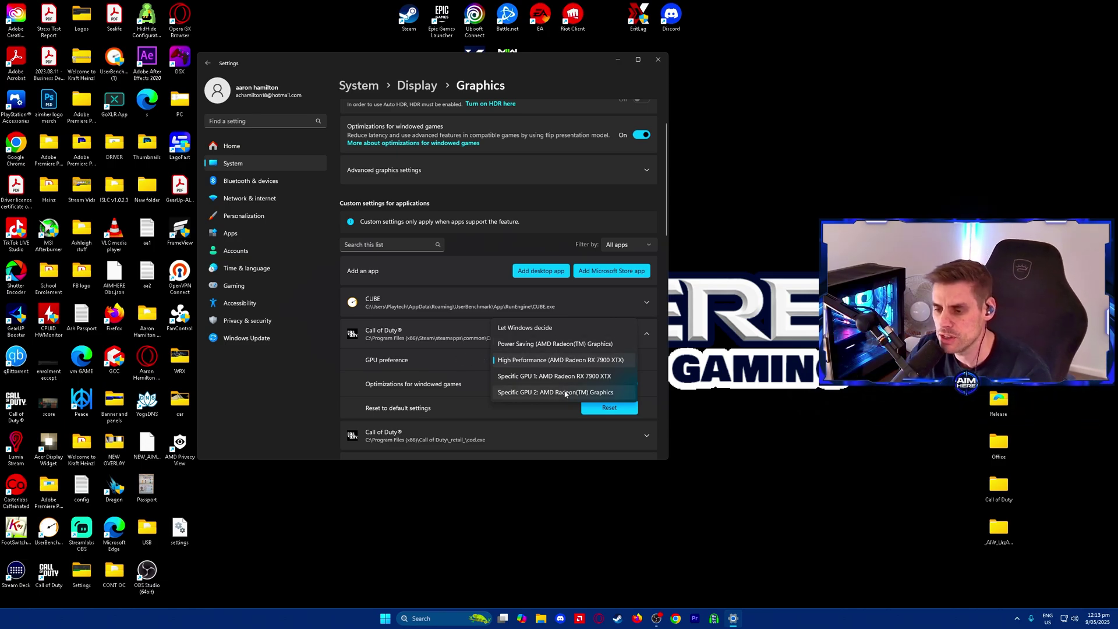
left_click(481, 360)
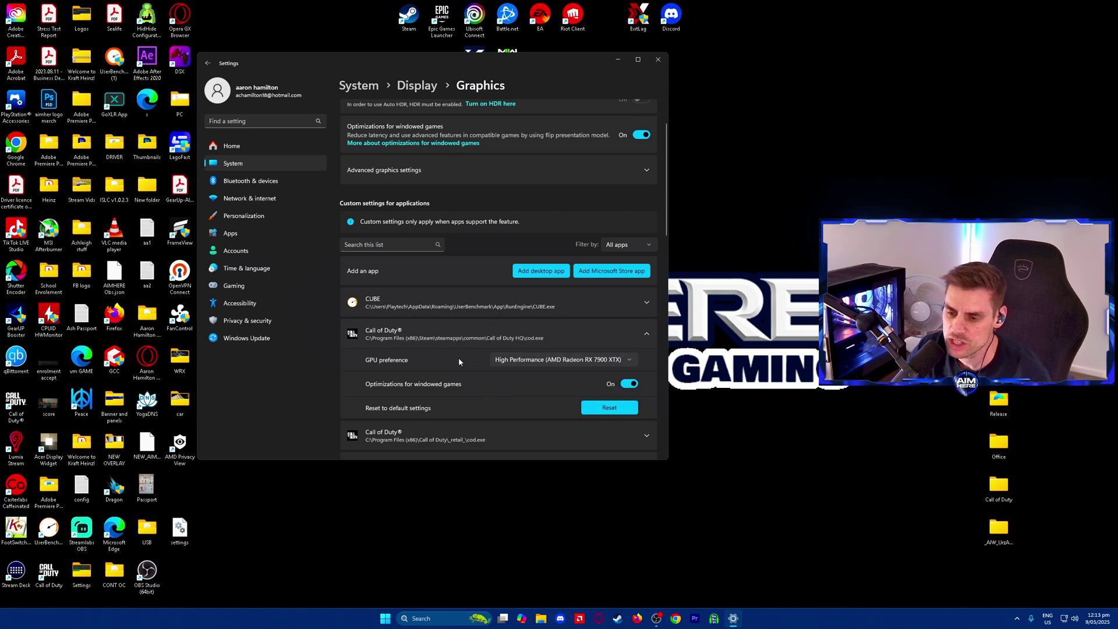
left_click(645, 334)
scroll(553, 245, "up", 2)
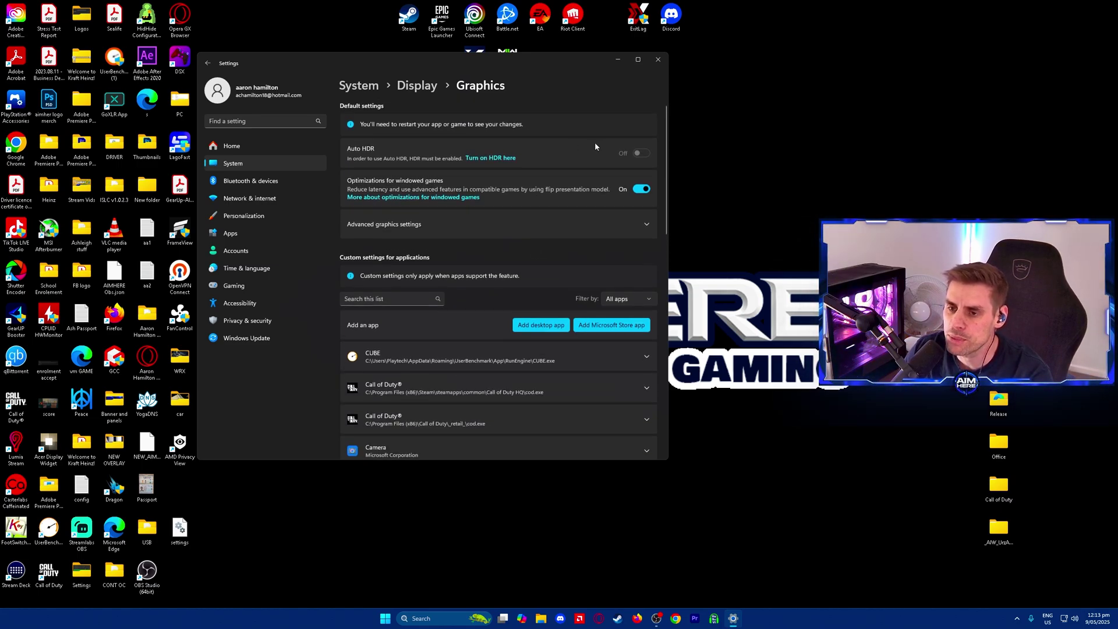
left_click(404, 222)
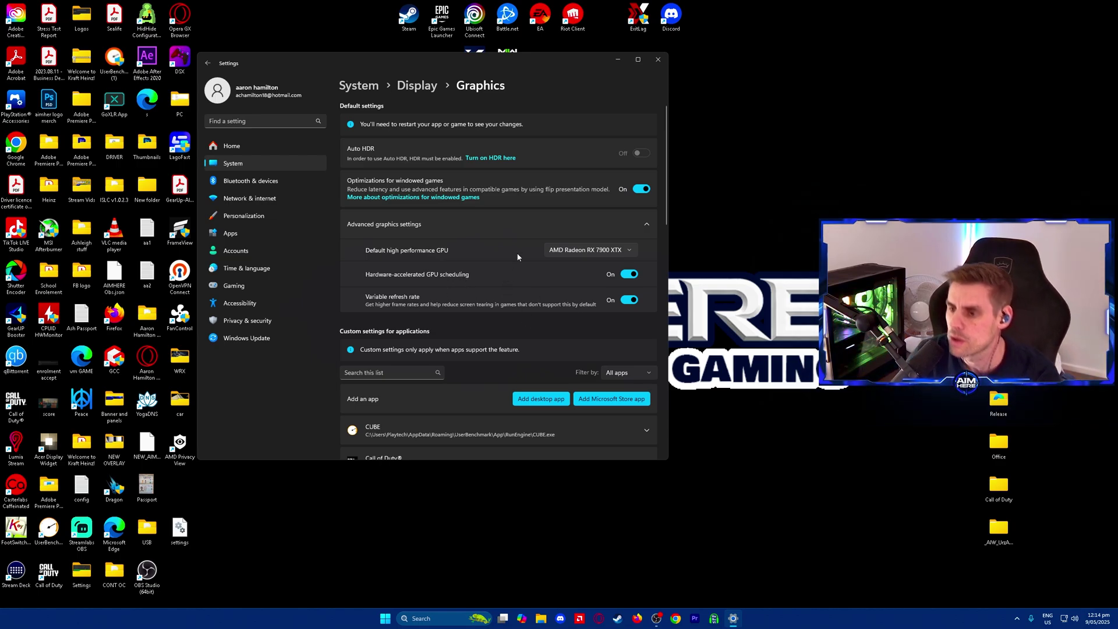
Step: Search 'upd' to open Windows Update, check for updates, then close Settings
left_click(660, 60)
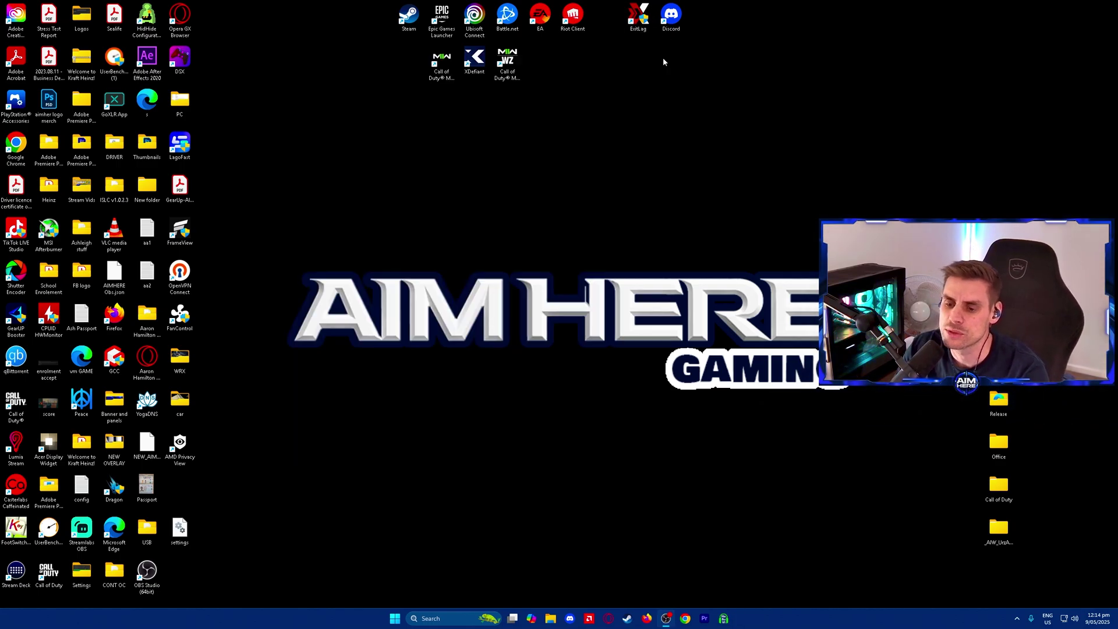
left_click(454, 618)
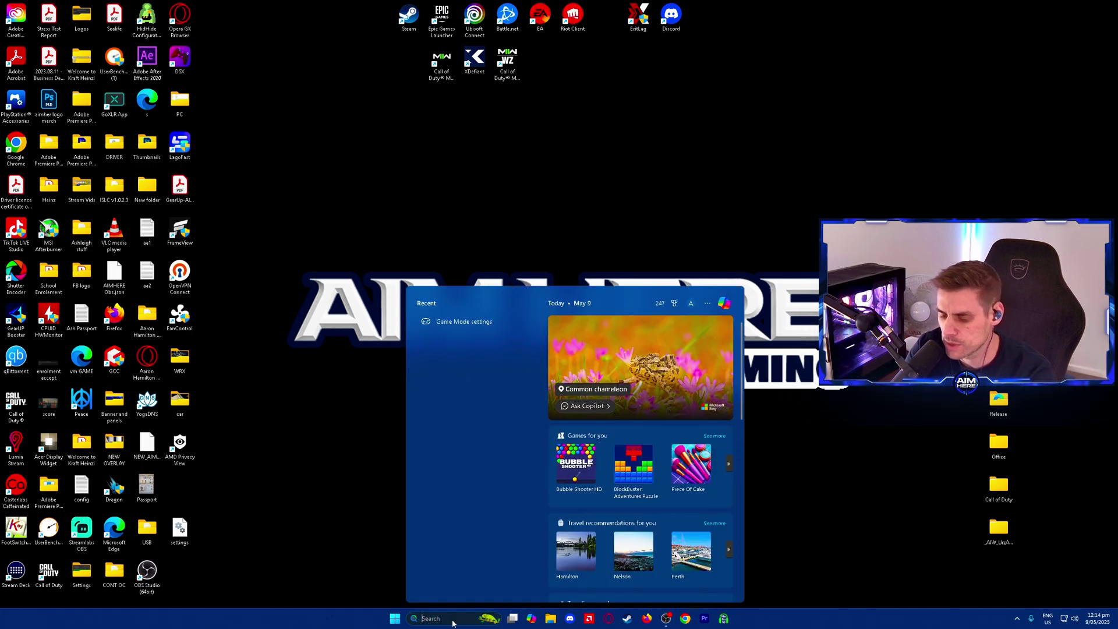
type("u")
key("BackSpace")
type("upd")
left_click(476, 377)
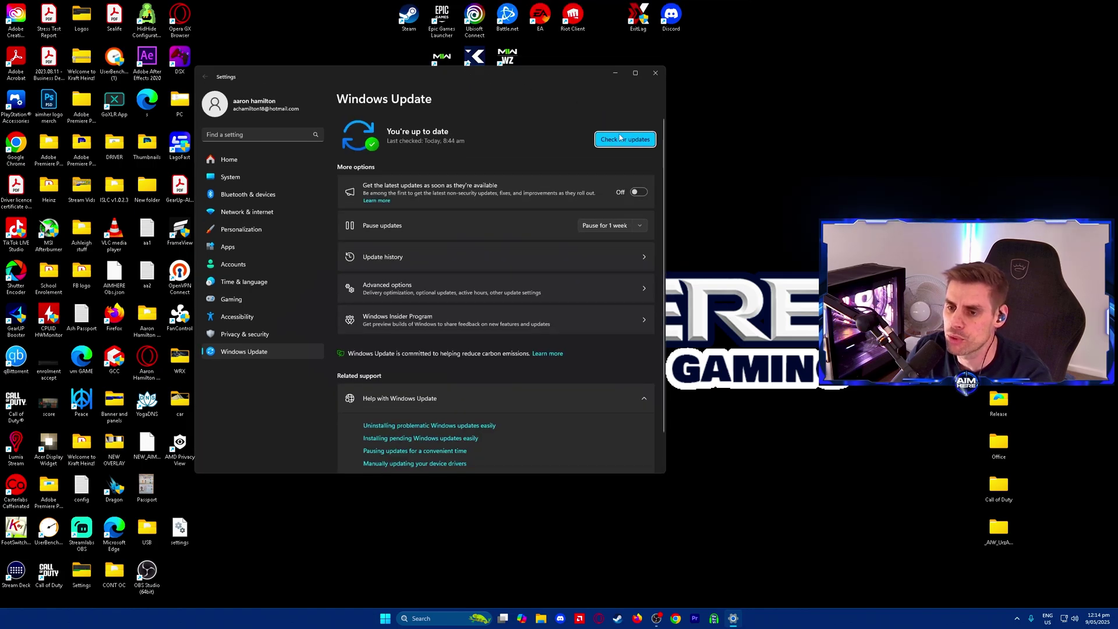
left_click(615, 140)
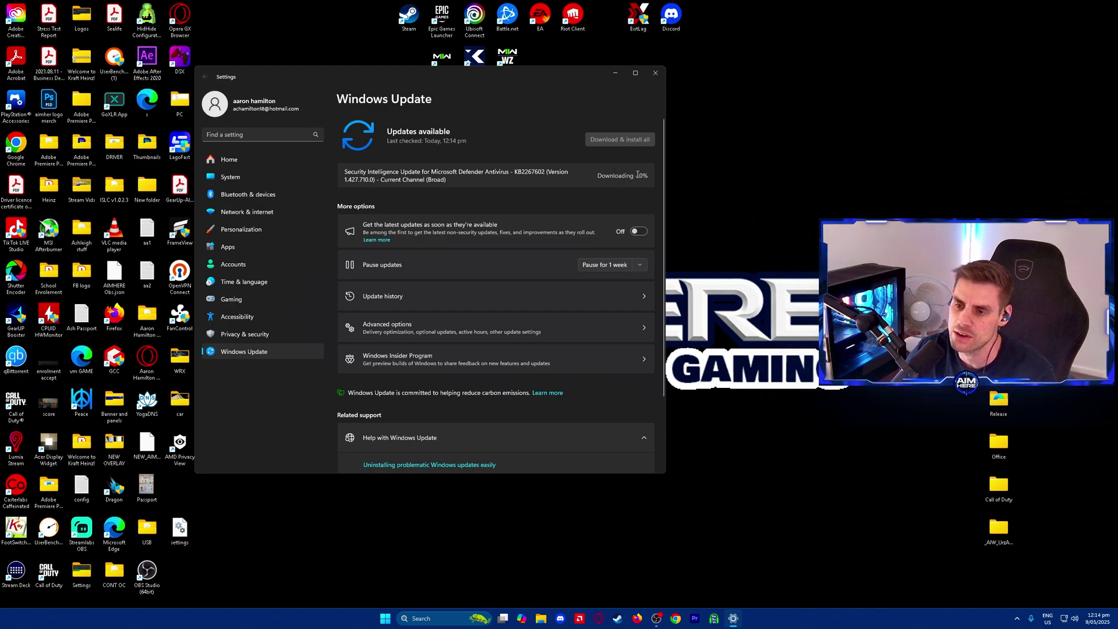
left_click(656, 74)
Step: Browse to Documents > Call of Duty > players and open s.1.0.cod24.txt1 with Notepad
left_click(552, 623)
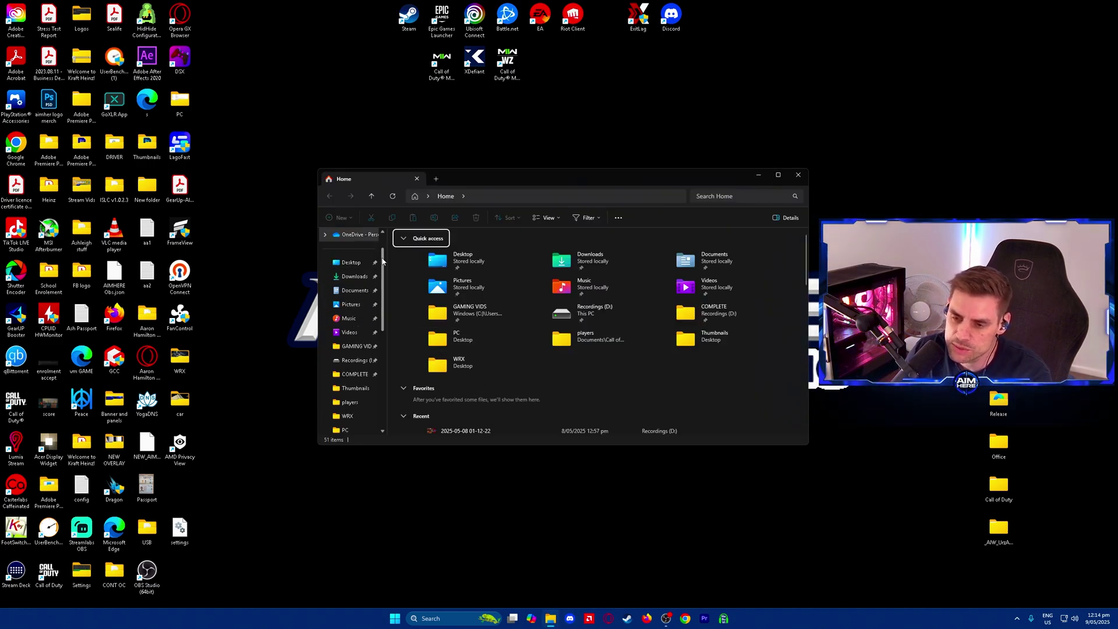
left_click(355, 291)
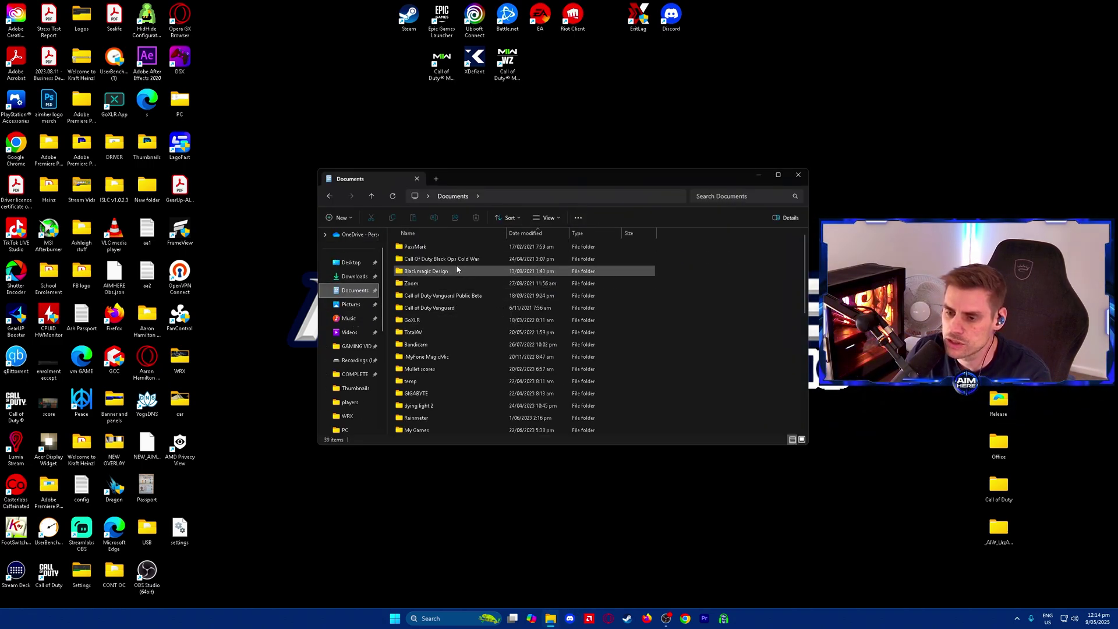
scroll(451, 326, "down", 3)
scroll(455, 343, "down", 1)
double_click(452, 341)
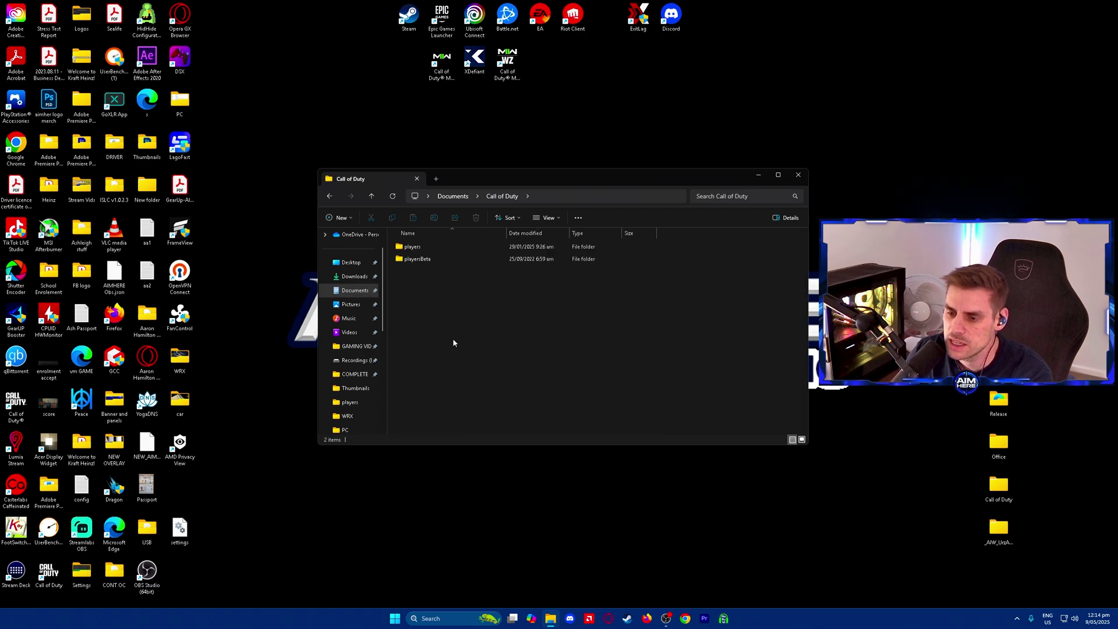
double_click(470, 247)
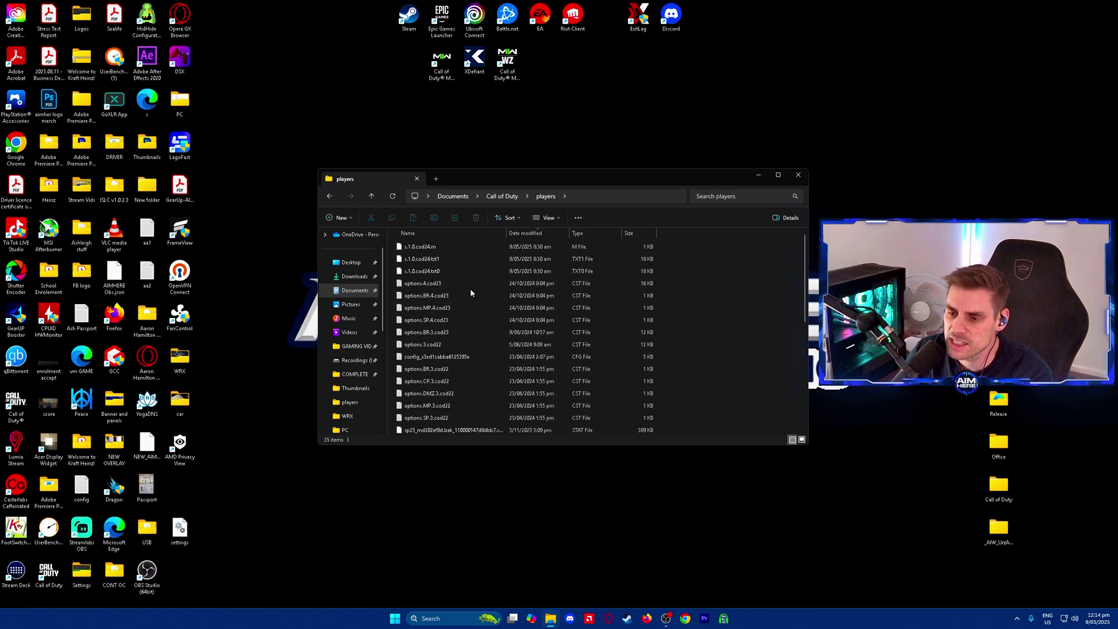
double_click(427, 260)
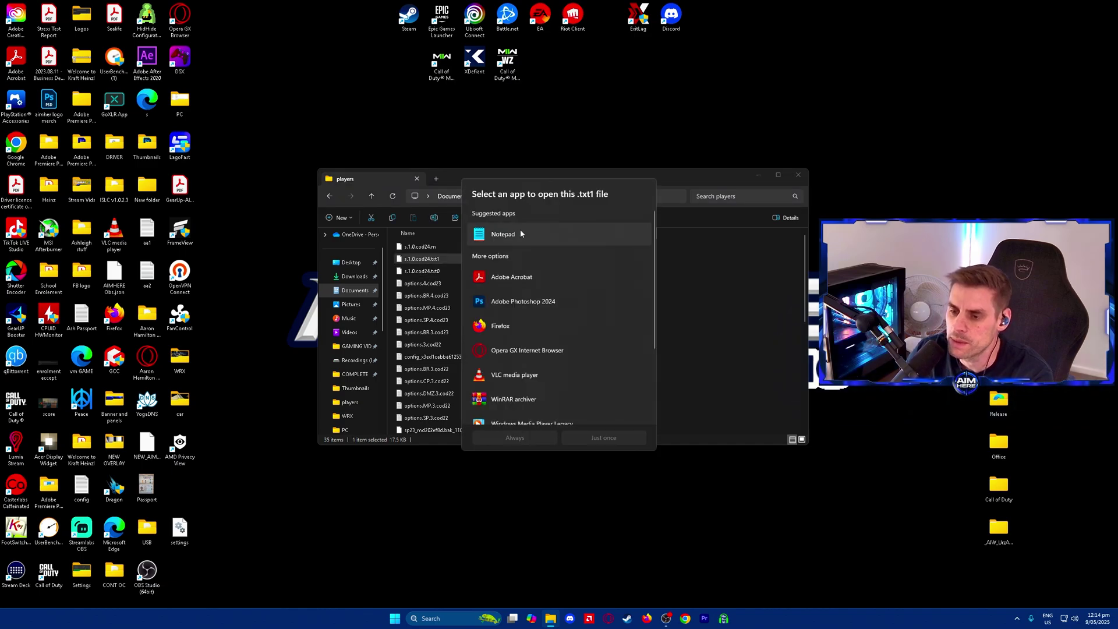
double_click(520, 236)
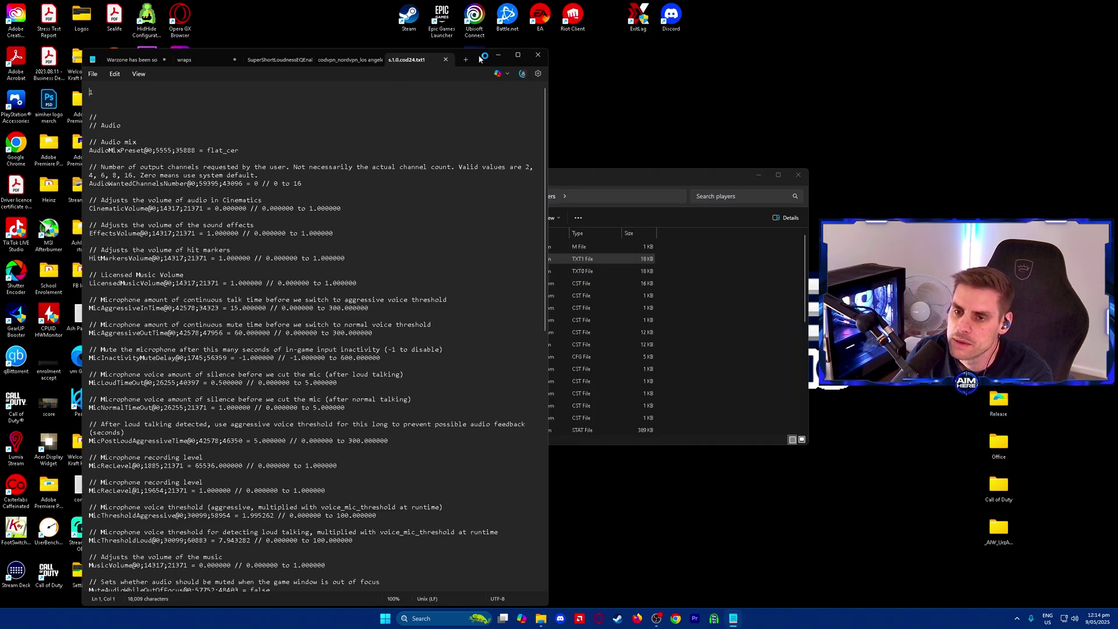
Step: Search the maximized config for 'threea' to find RendererWorkerCount 7, then save and exit
double_click(492, 52)
key("ctrl+f")
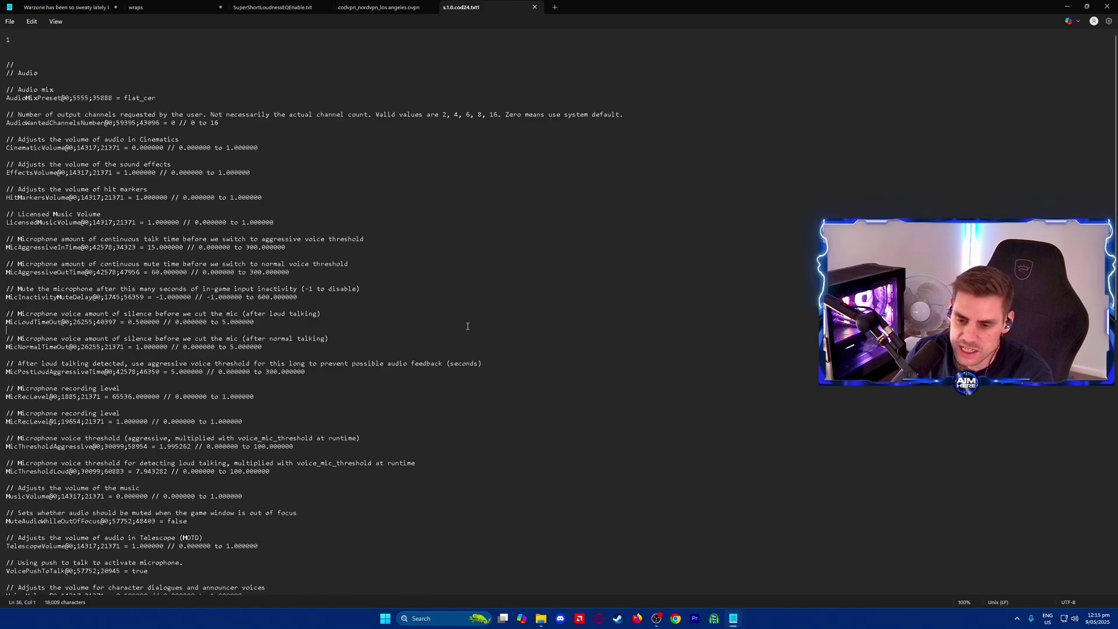
type("thre")
type("ea")
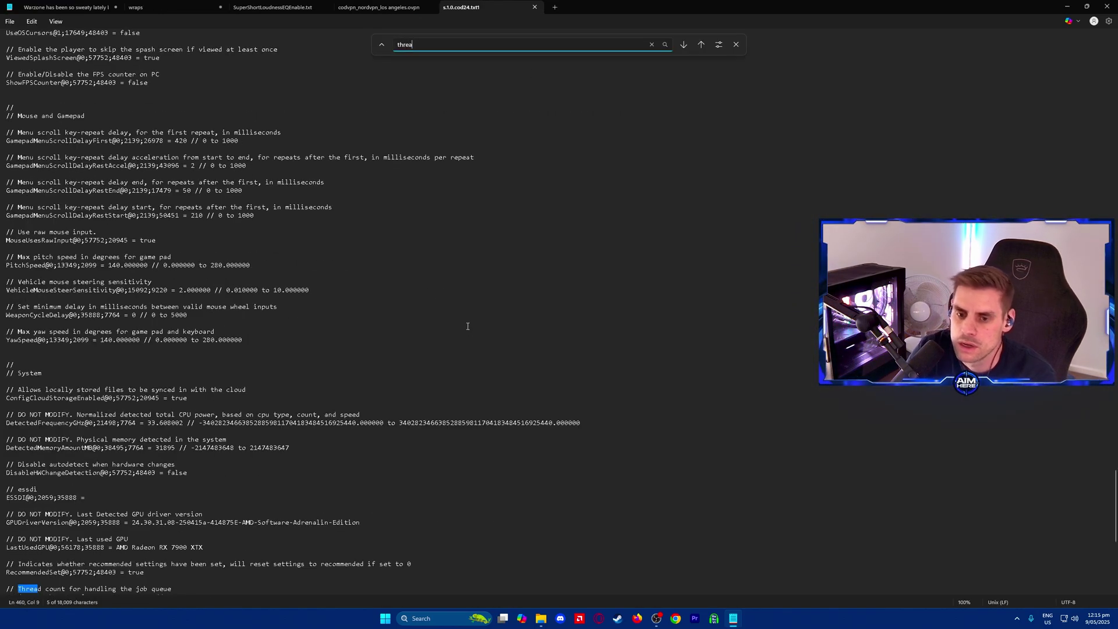
scroll(467, 326, "down", 9)
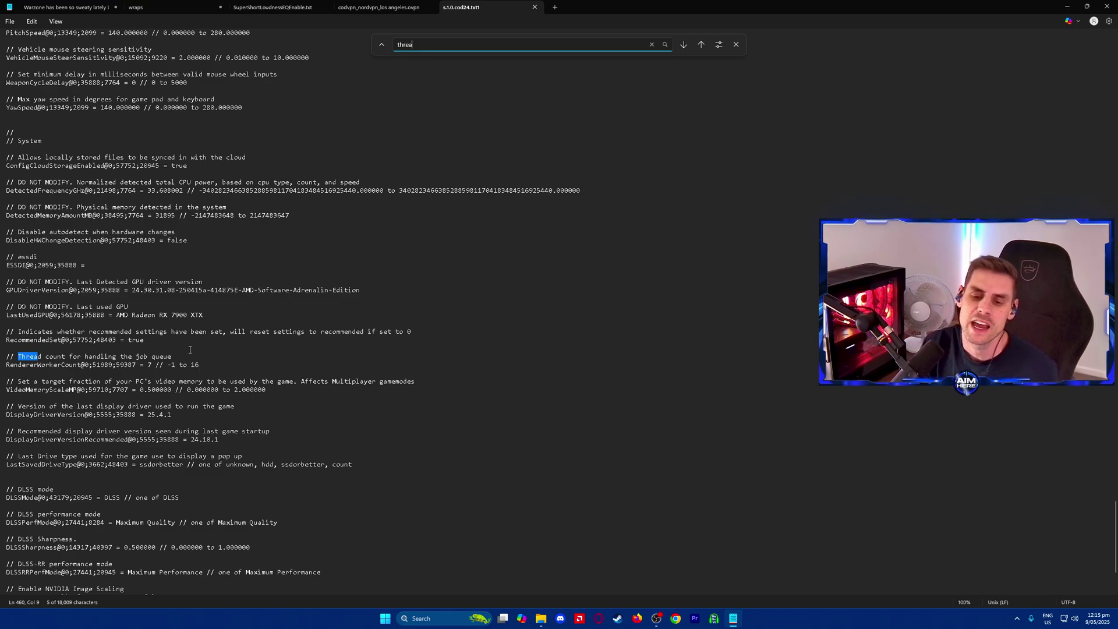
left_click(16, 21)
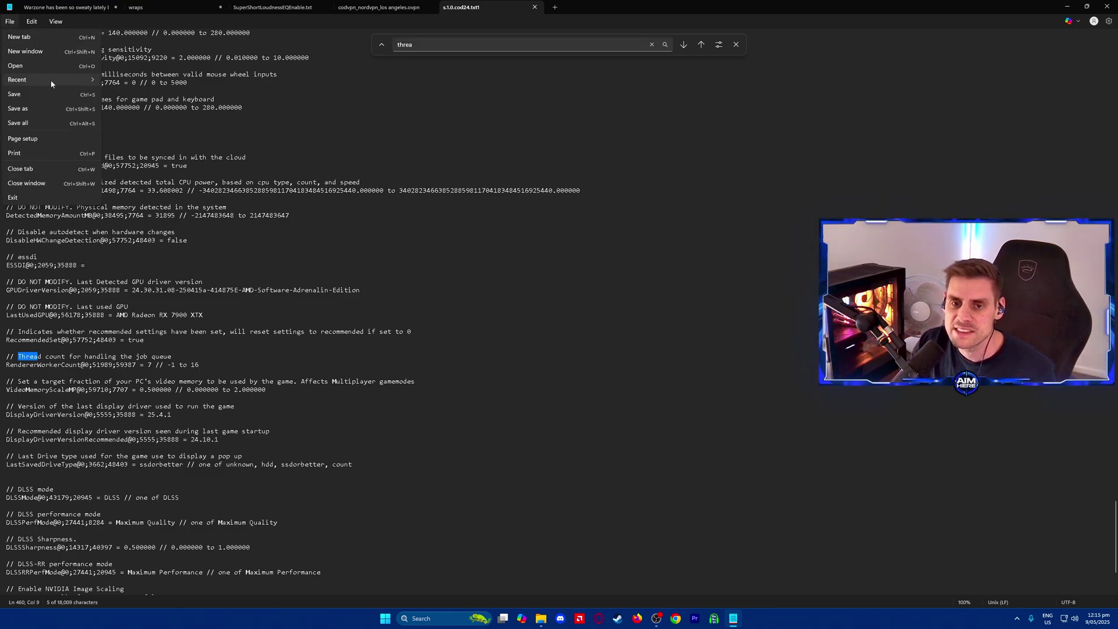
left_click(89, 99)
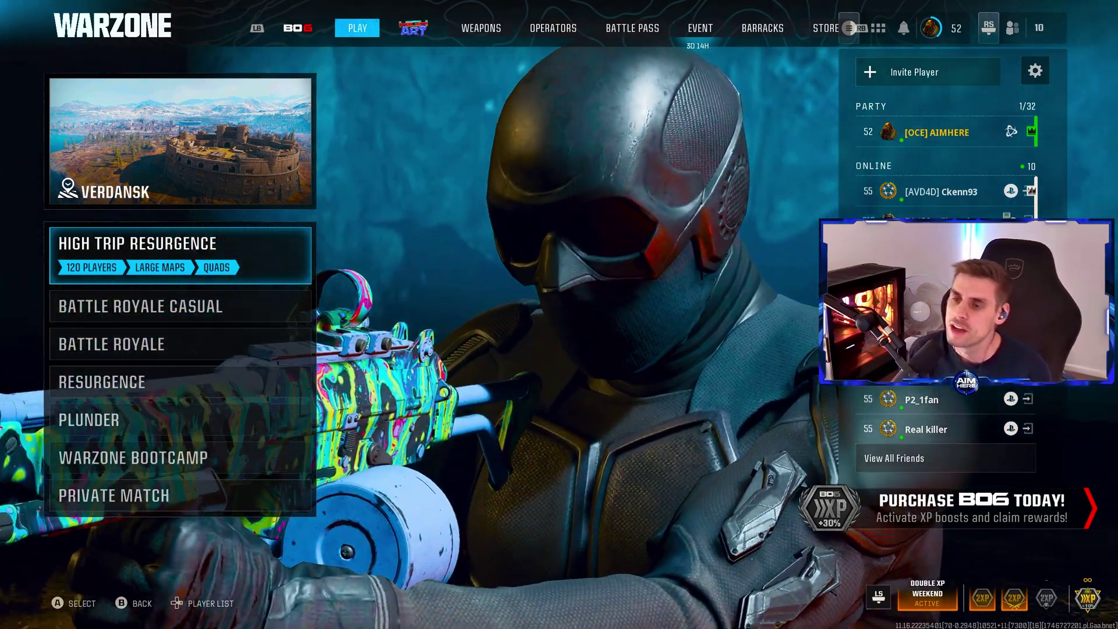
Step: Go from the lobby side menu to Settings > Graphics, showing Display Mode Fullscreen Borderless
key("Escape")
key("e")
key("e")
key("e")
key("Down")
key("Down")
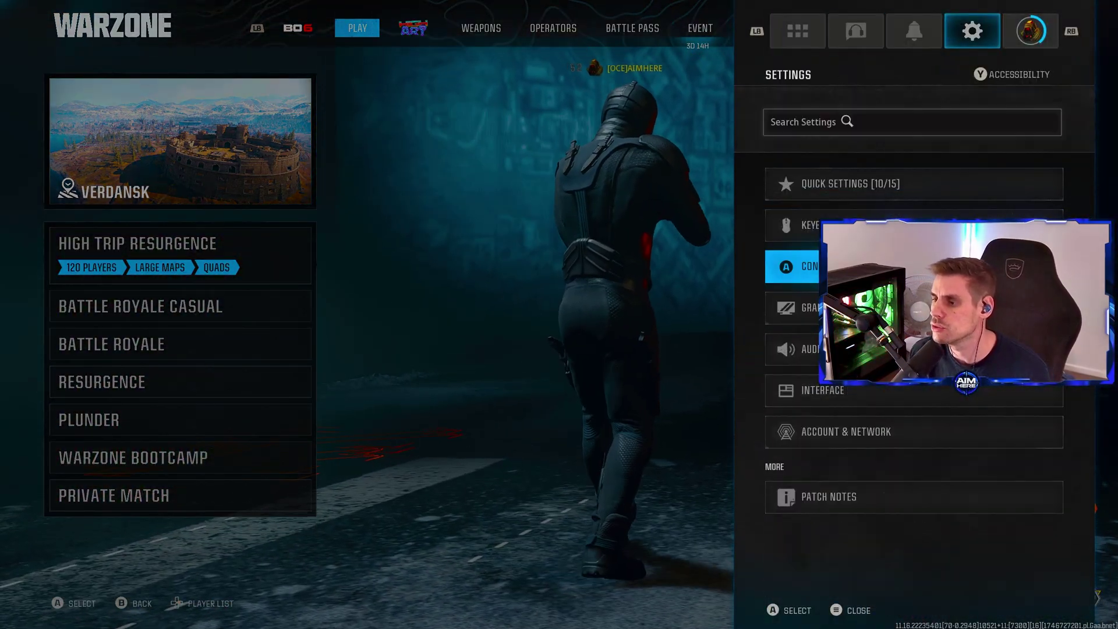
key("Down")
key("Return")
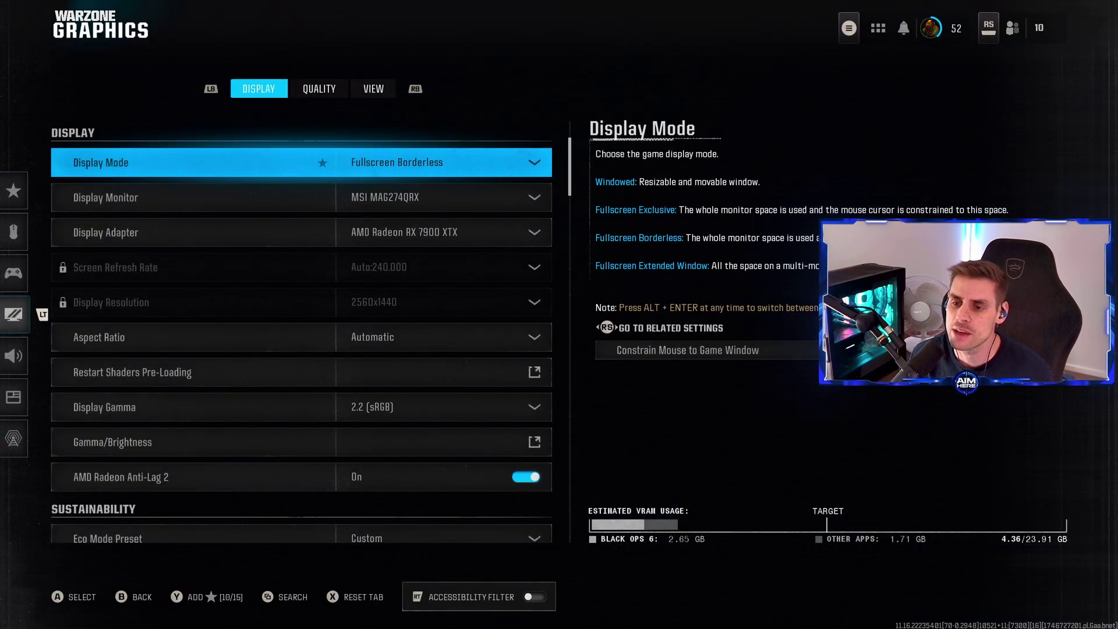
Step: Review Display Mode, monitor MSI MAG274QRX and adapter AMD Radeon RX 7900 XTX, keeping all unchanged
left_click(493, 167)
left_click(497, 169)
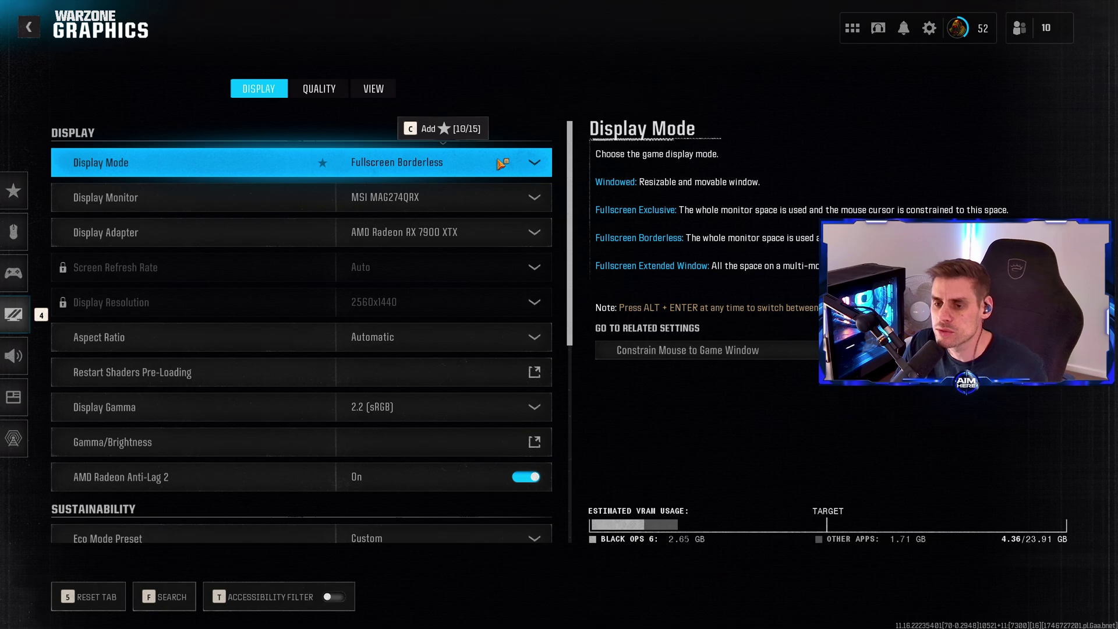
left_click(500, 165)
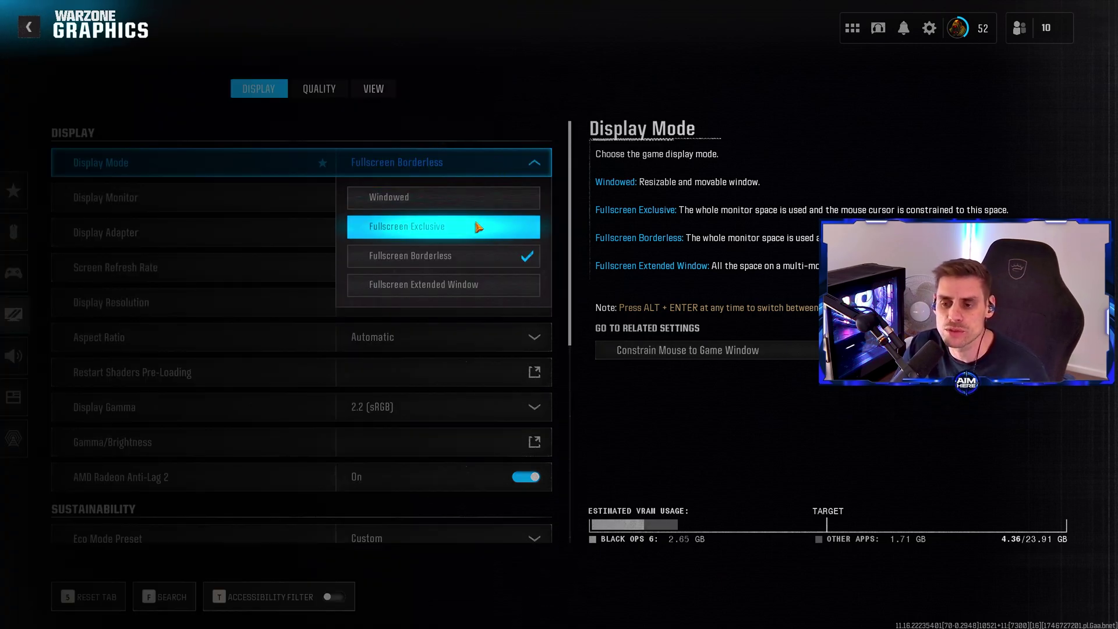
left_click(515, 161)
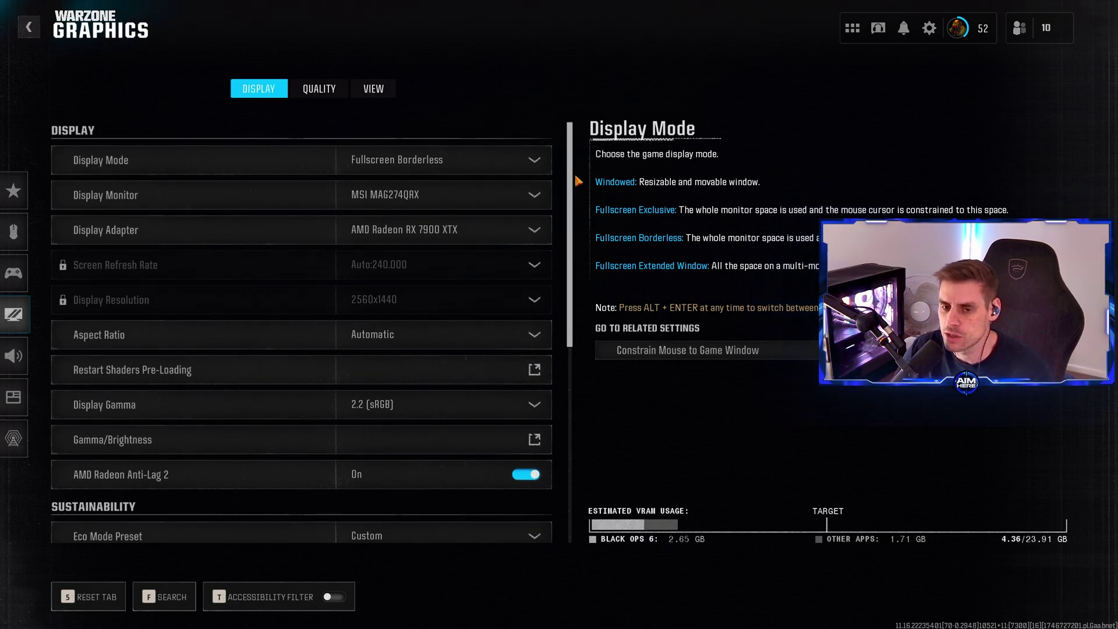
left_click(484, 197)
left_click(483, 197)
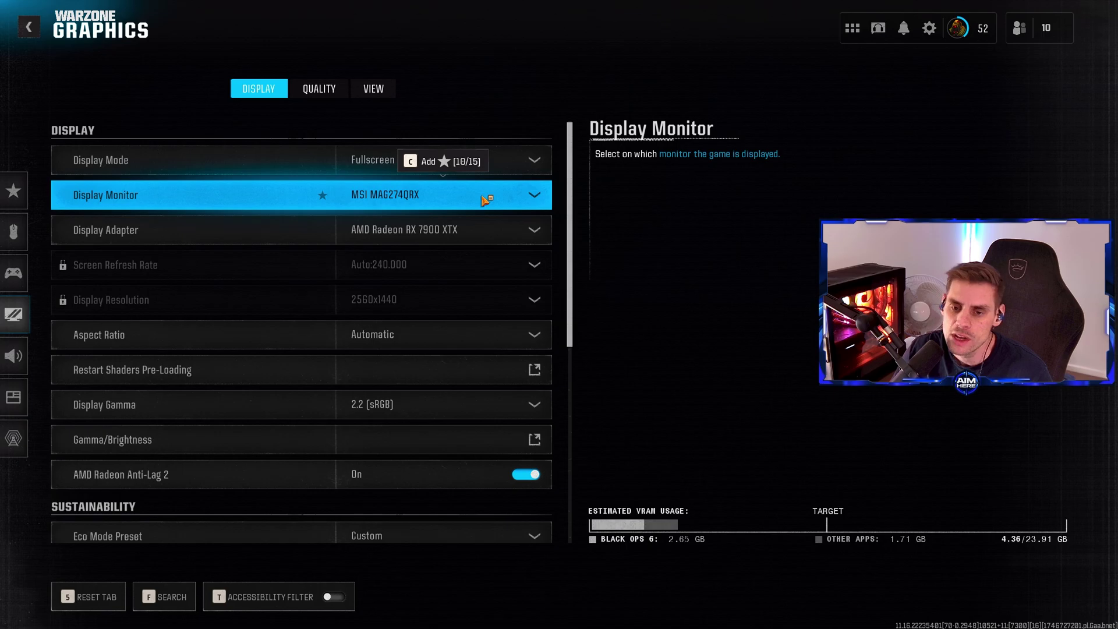
left_click(486, 228)
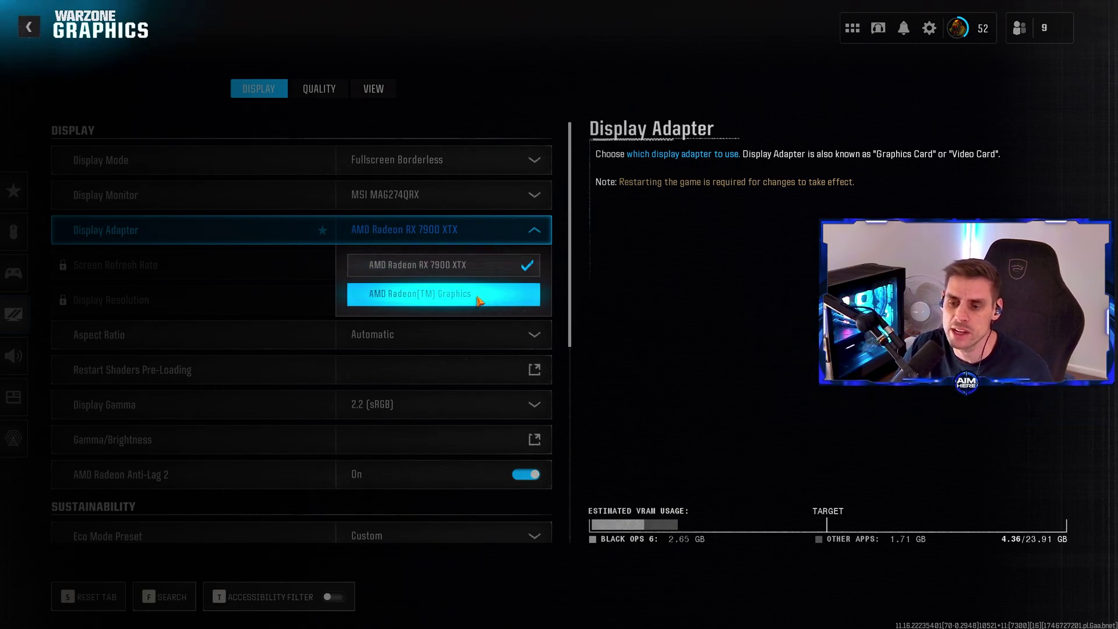
left_click(487, 227)
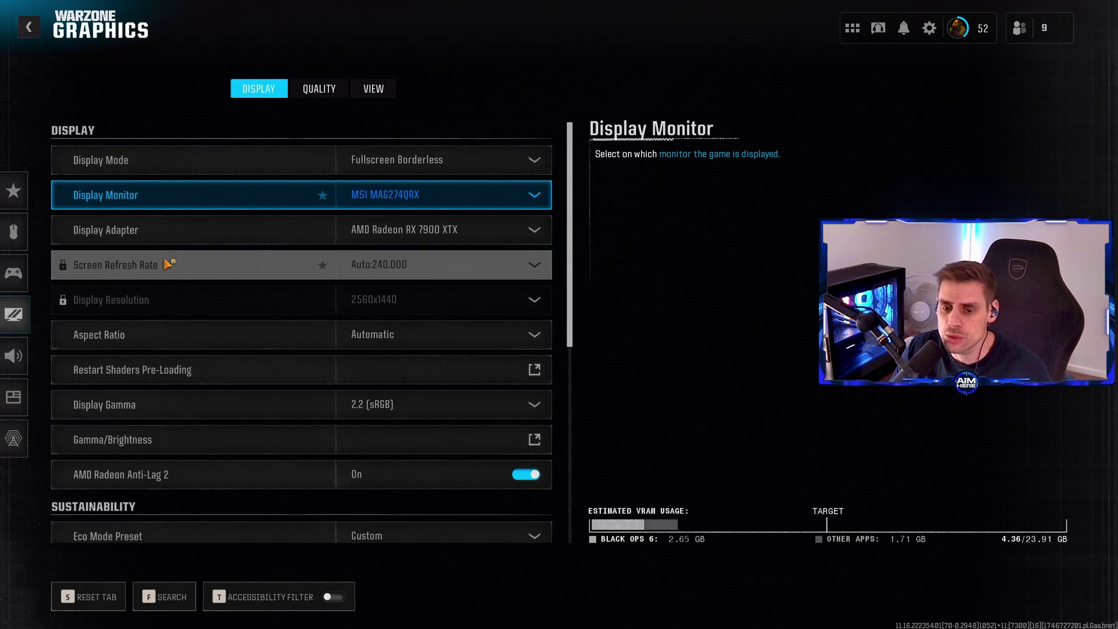
Step: Switch Display Mode to Fullscreen Exclusive, keep refresh rate Auto:240.000, and review resolutions
left_click(483, 166)
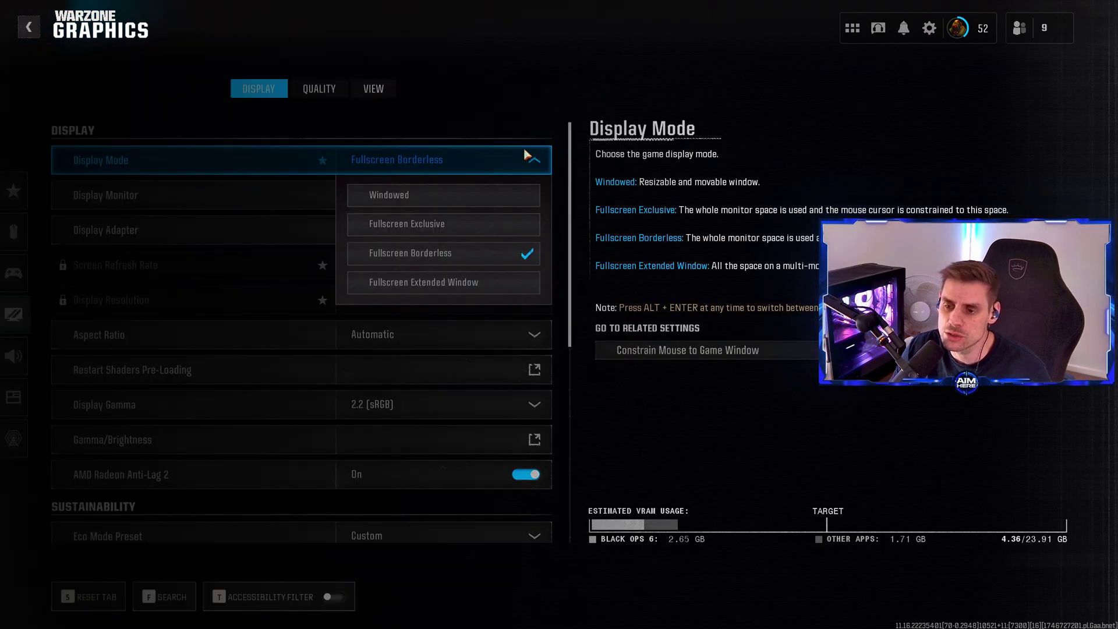
left_click(396, 224)
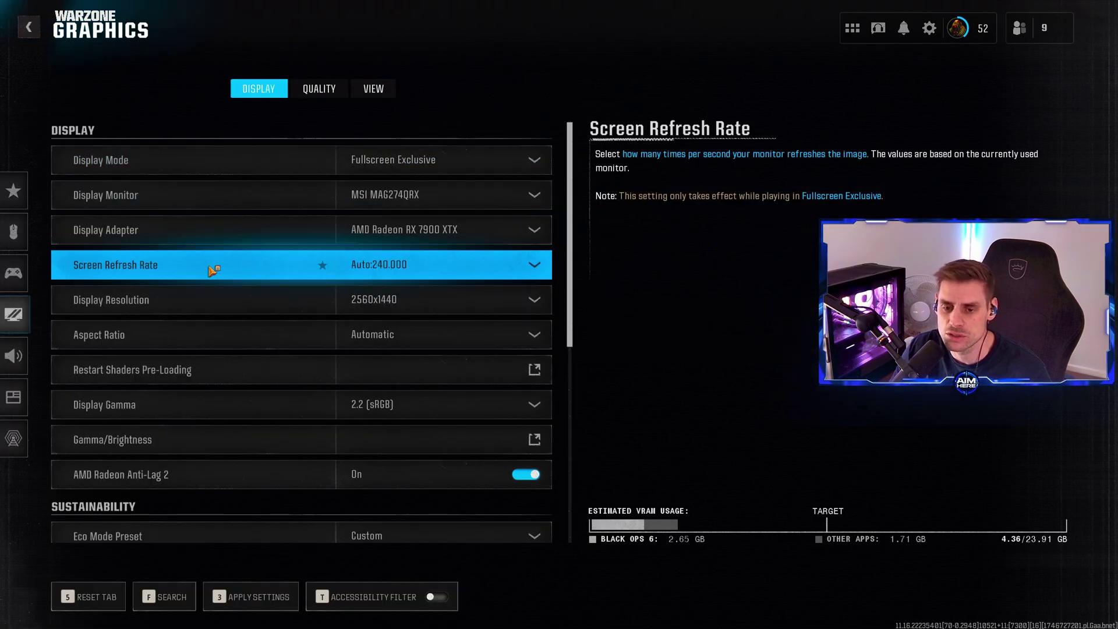
left_click(487, 272)
left_click(489, 269)
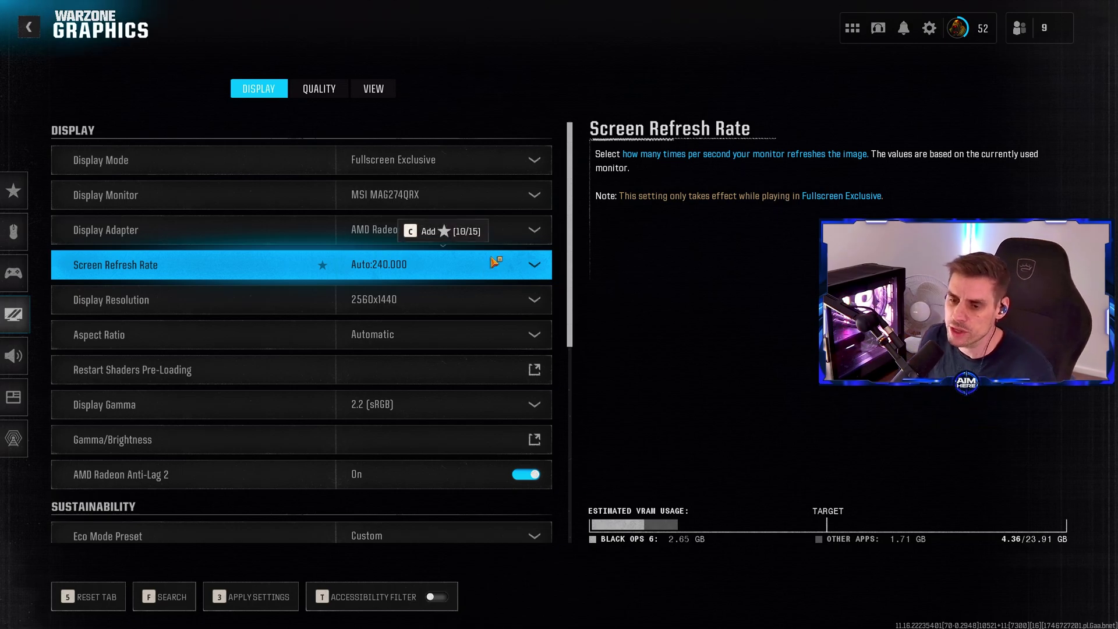
left_click(453, 298)
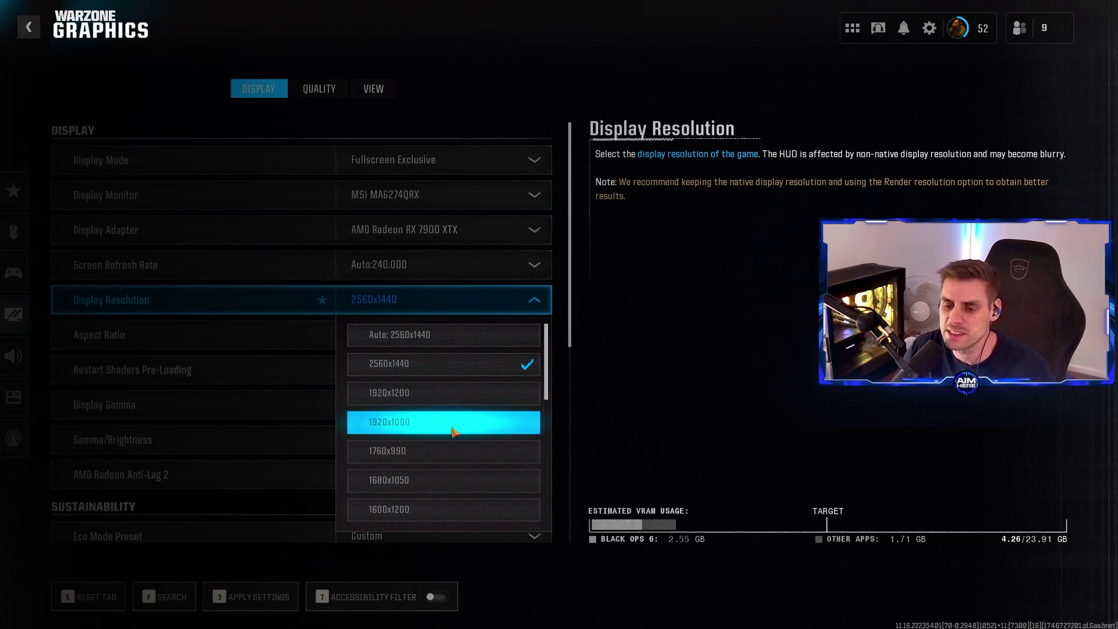
Step: Keep 2560x1440 resolution and switch Display Mode back to Fullscreen Borderless
left_click(449, 302)
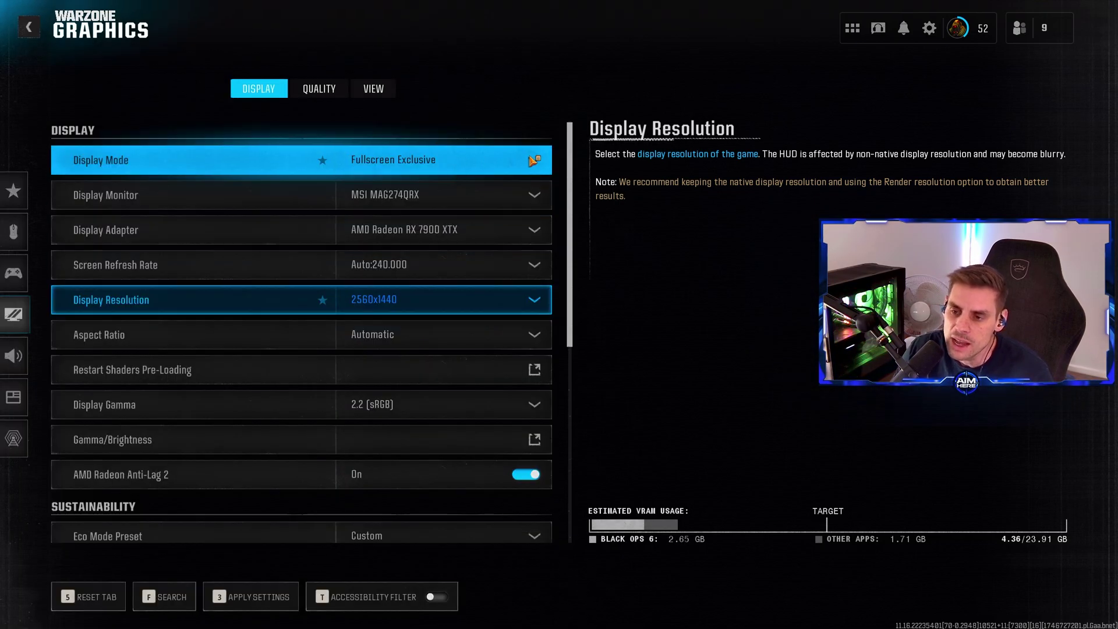
left_click(478, 167)
left_click(506, 252)
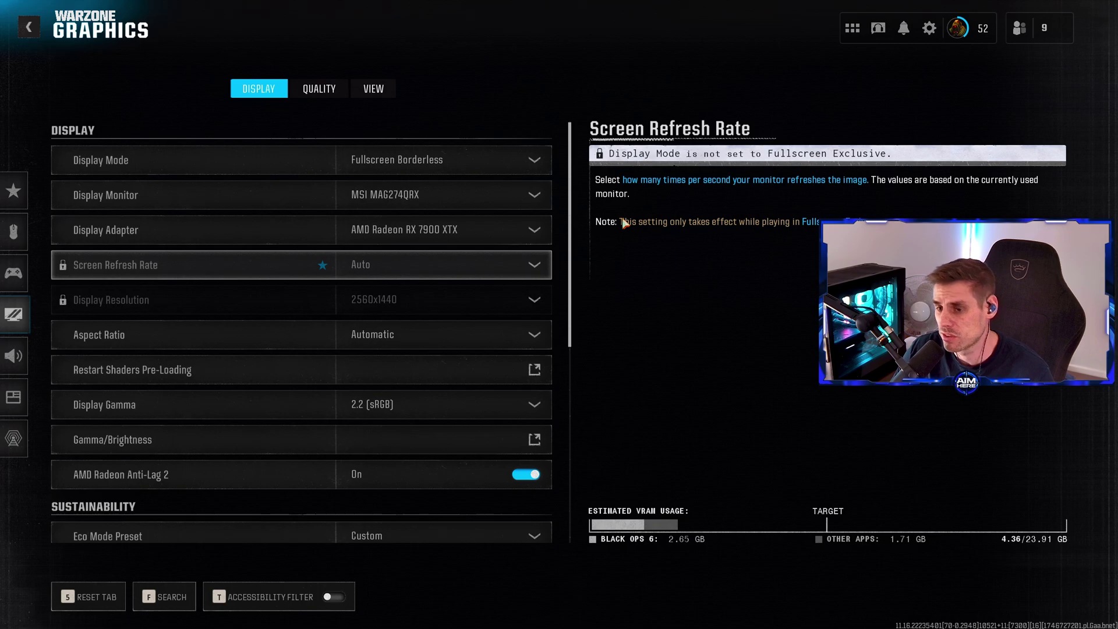
scroll(575, 250, "down", 1)
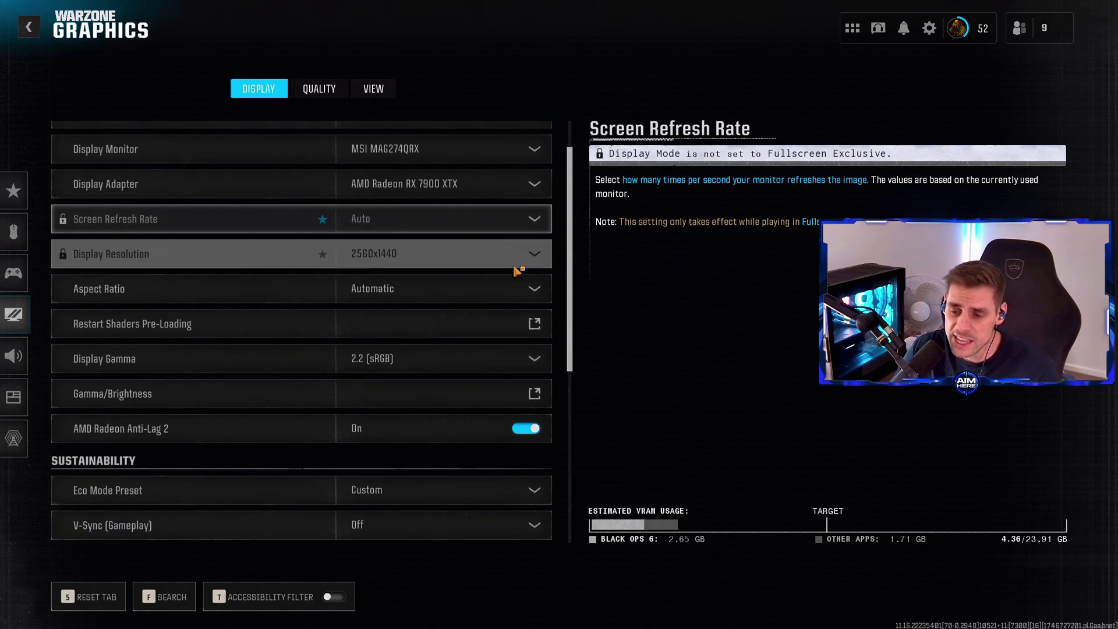
Step: Keep Aspect Ratio on Automatic and apply the gamma/brightness calibration at 55
left_click(458, 288)
left_click(458, 288)
scroll(313, 216, "down", 2)
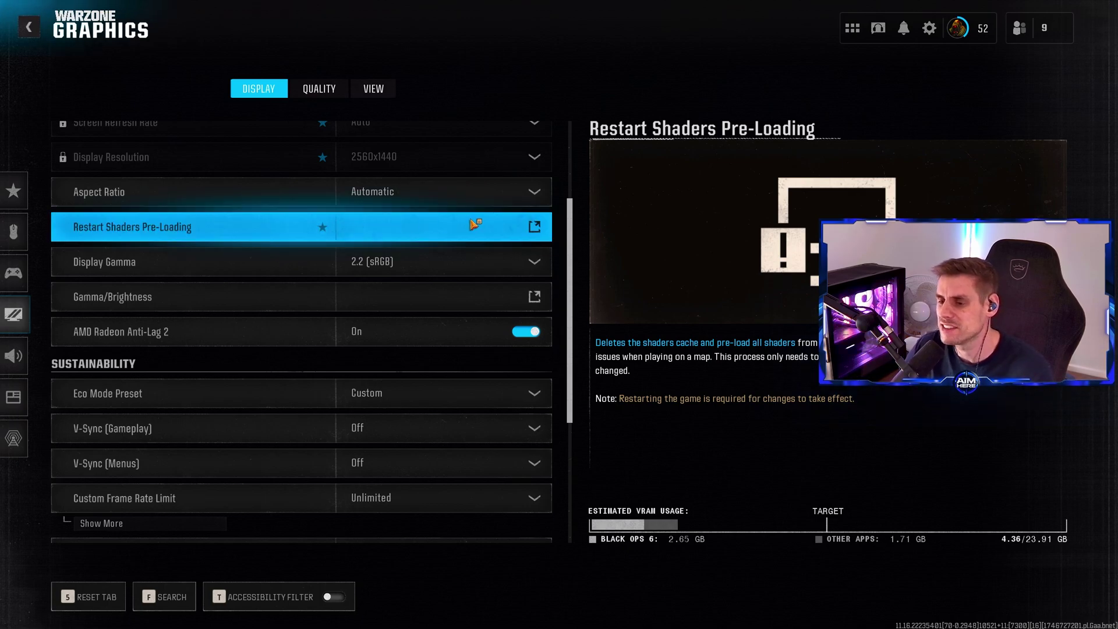
left_click_drag(571, 246, 570, 254)
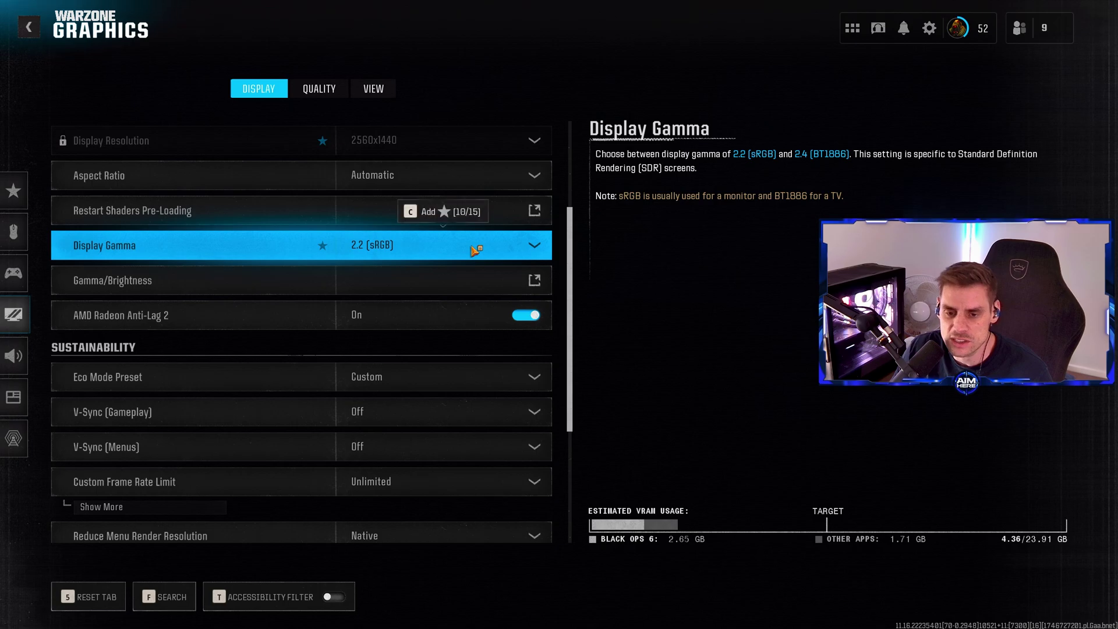
left_click(463, 293)
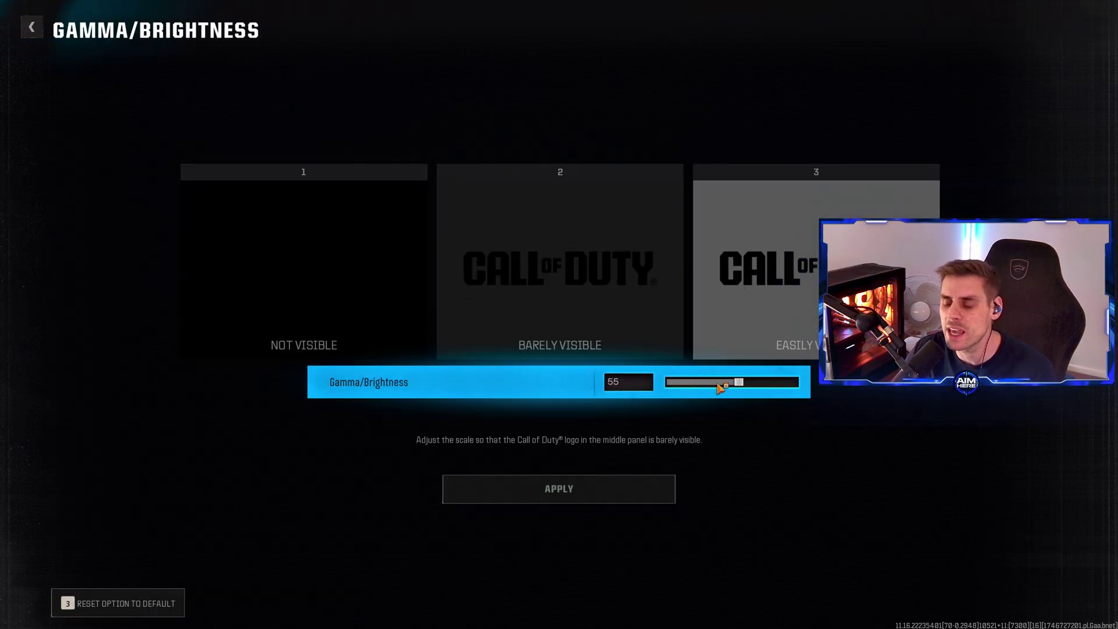
left_click(623, 492)
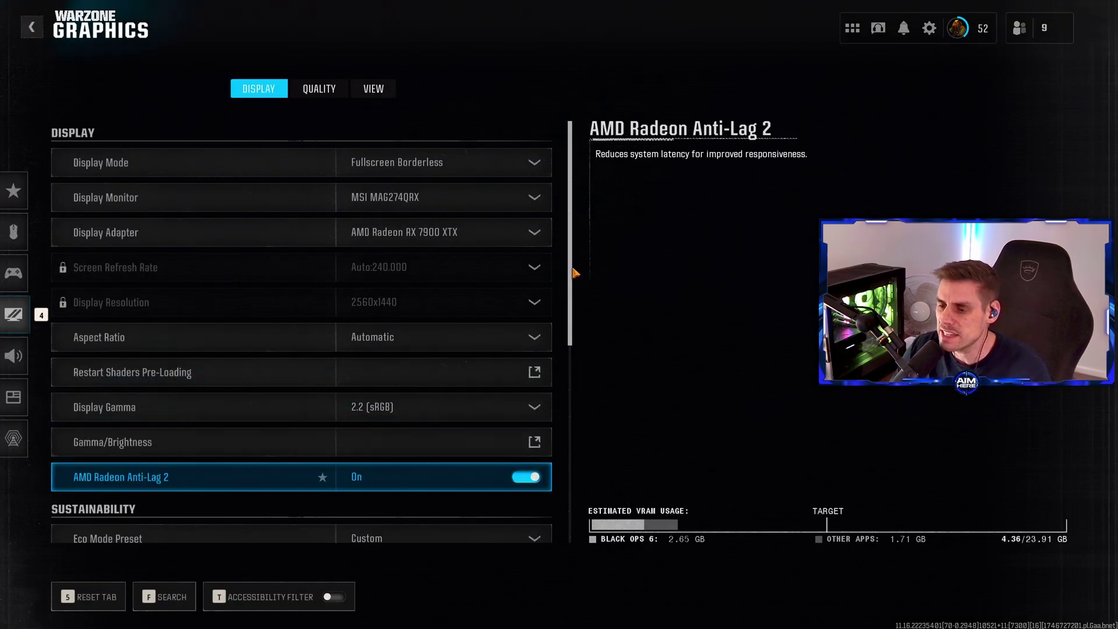
scroll(520, 370, "down", 3)
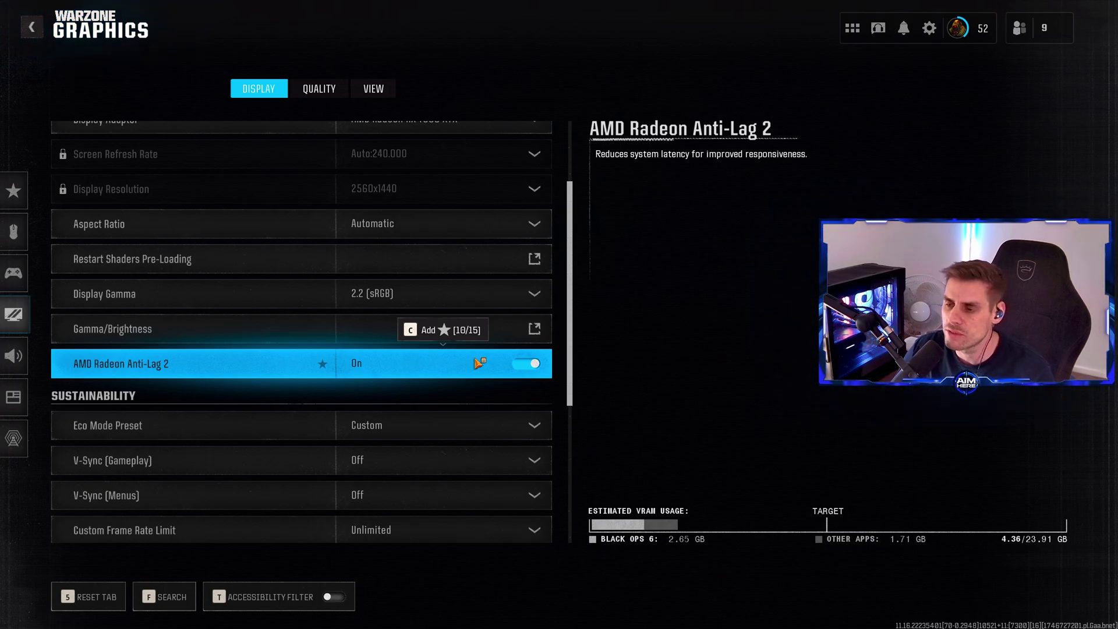
Step: Keep the Eco Mode Preset on Custom
left_click_drag(574, 273, 573, 280)
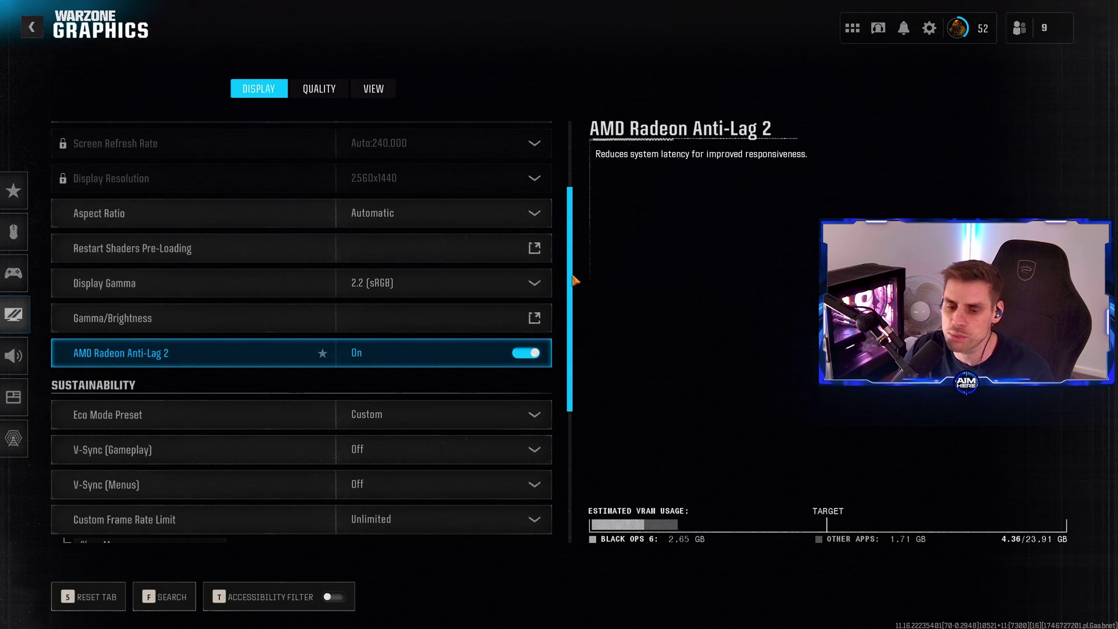
scroll(574, 280, "down", 3)
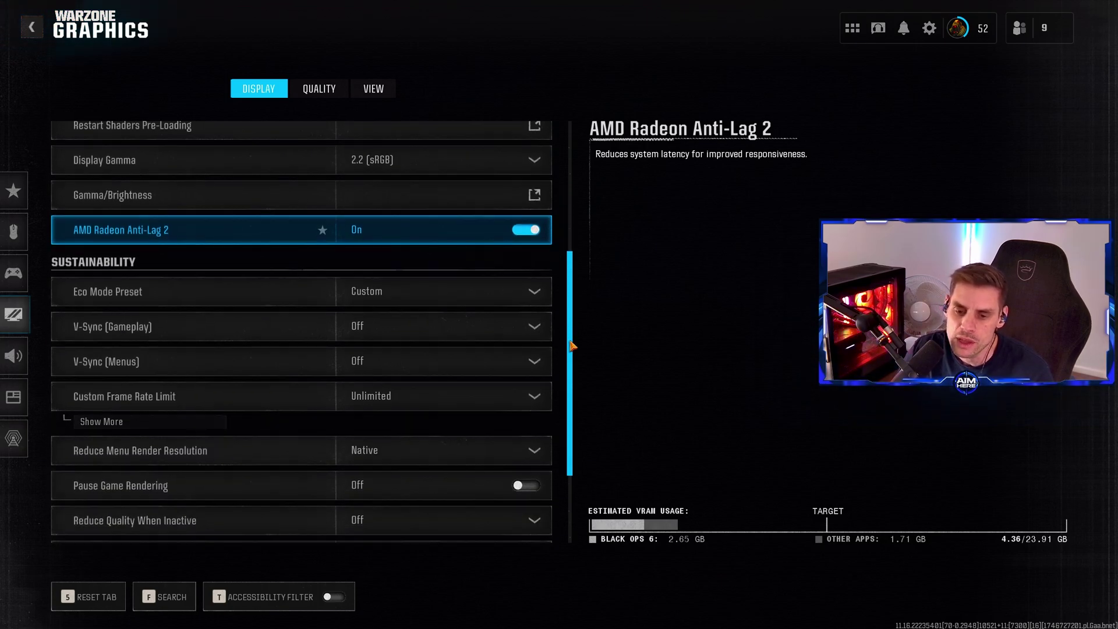
left_click(442, 305)
left_click(457, 297)
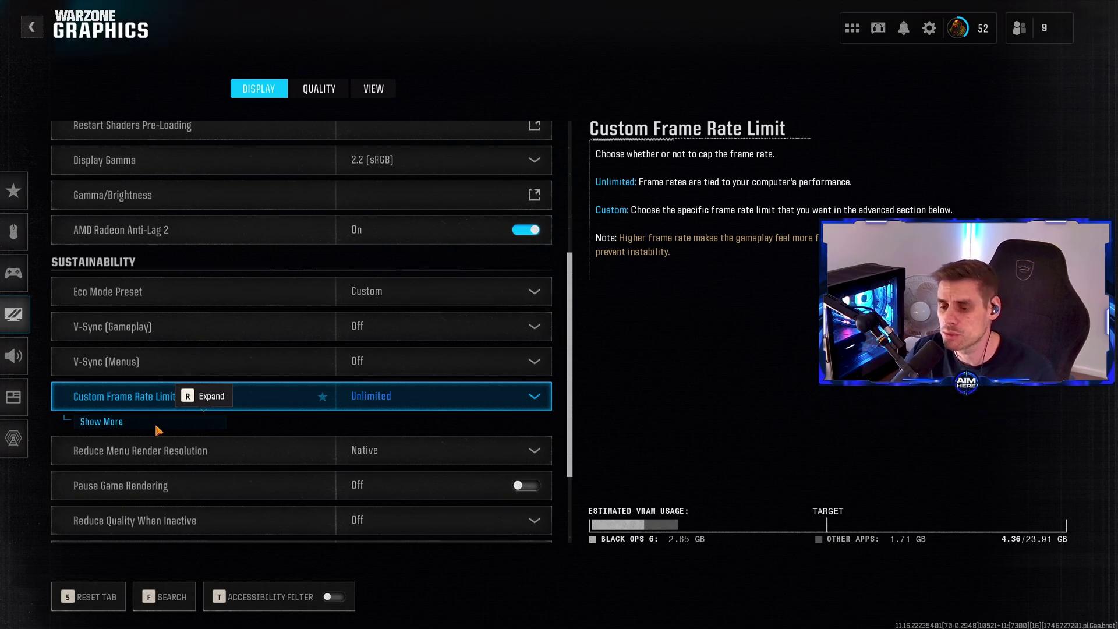
Step: Expand Custom Frame Rate Limit, try Custom, then return it to Unlimited
scroll(564, 426, "down", 2)
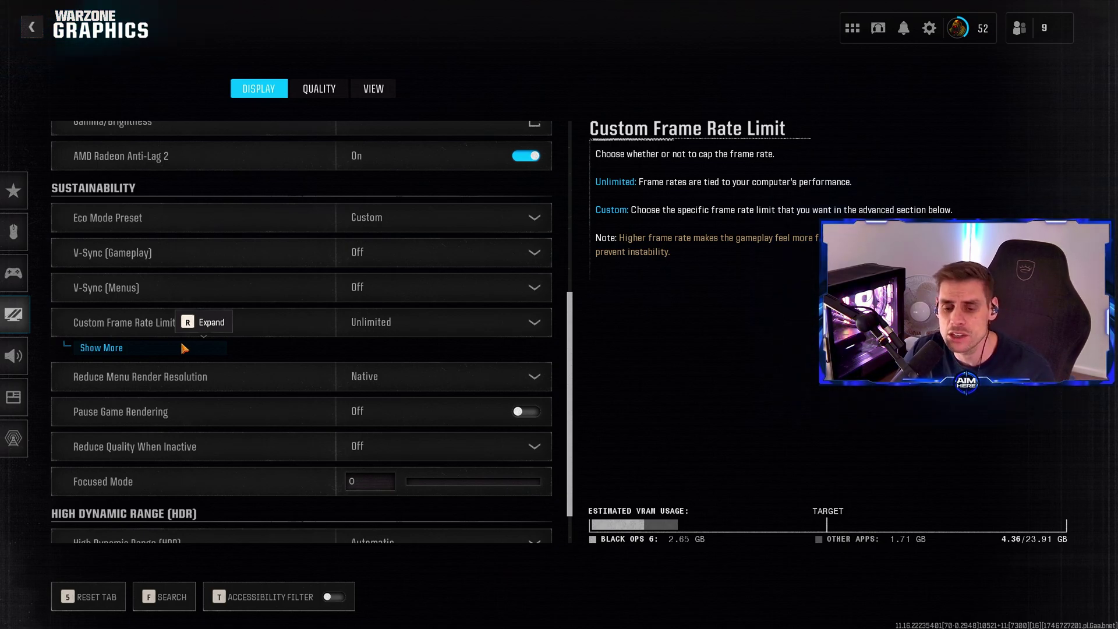
left_click(184, 348)
left_click(424, 336)
left_click(402, 386)
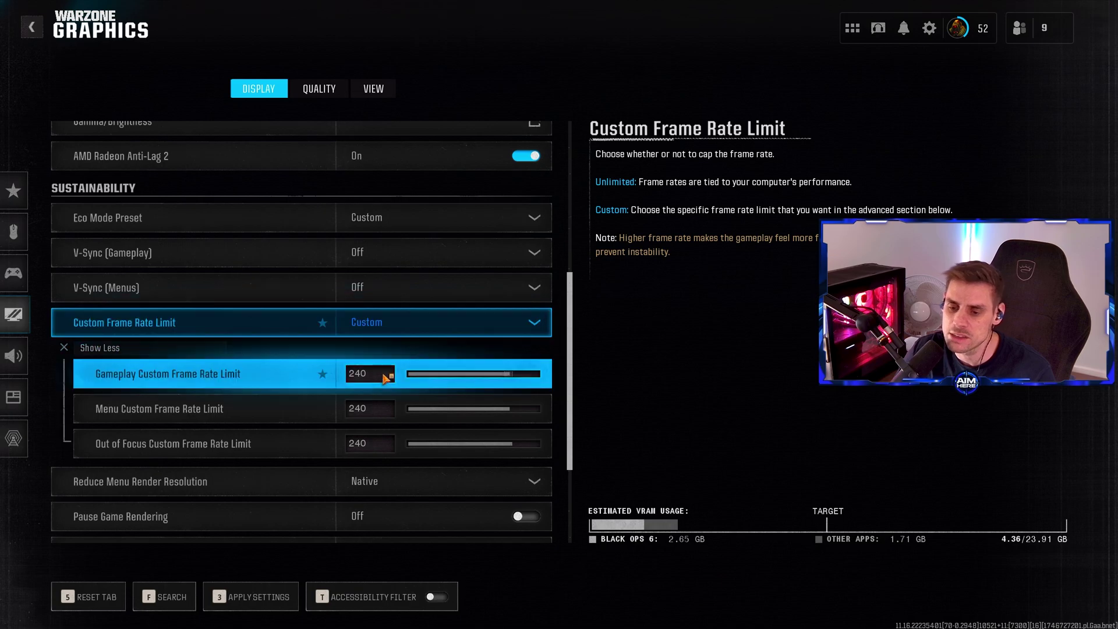
left_click(397, 327)
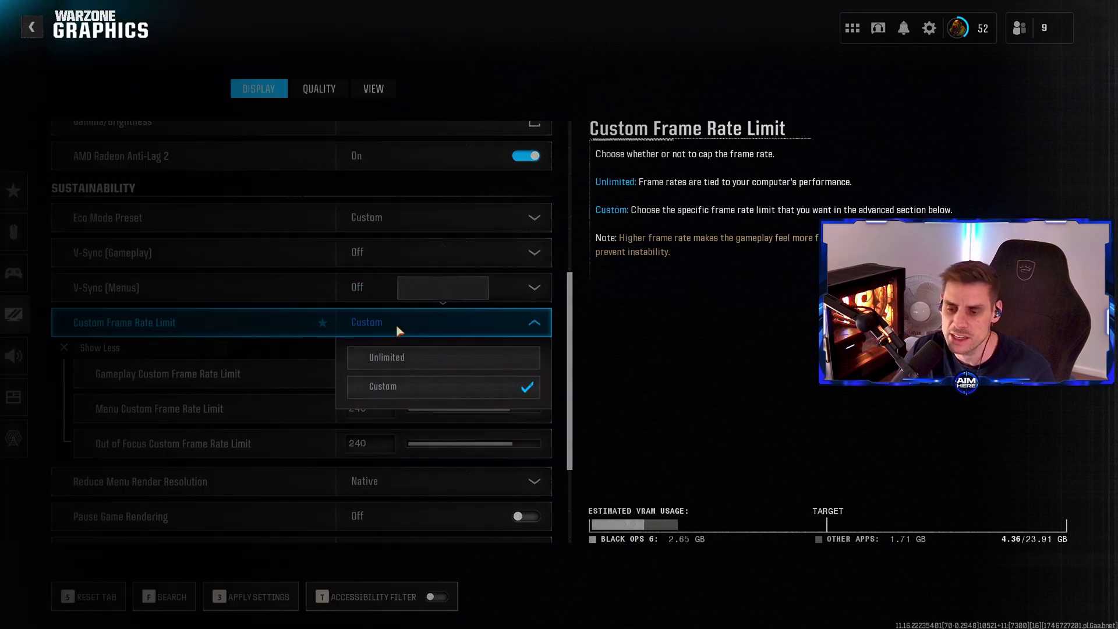
left_click(421, 352)
scroll(175, 349, "down", 4)
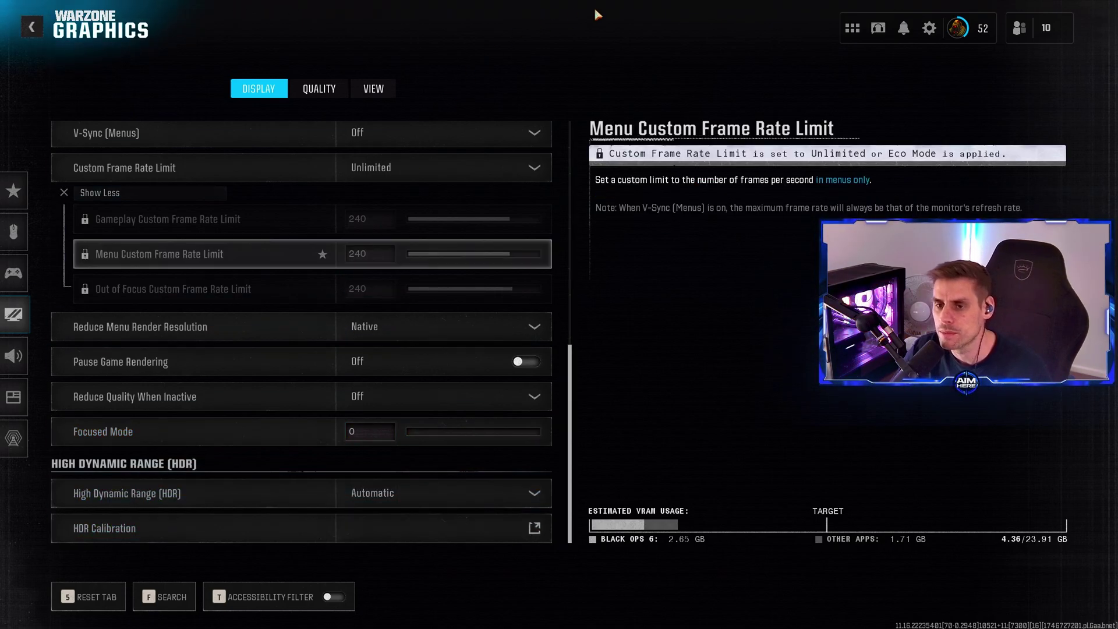
Step: Switch to the Quality settings and keep the Graphic Preset on Custom
left_click(326, 89)
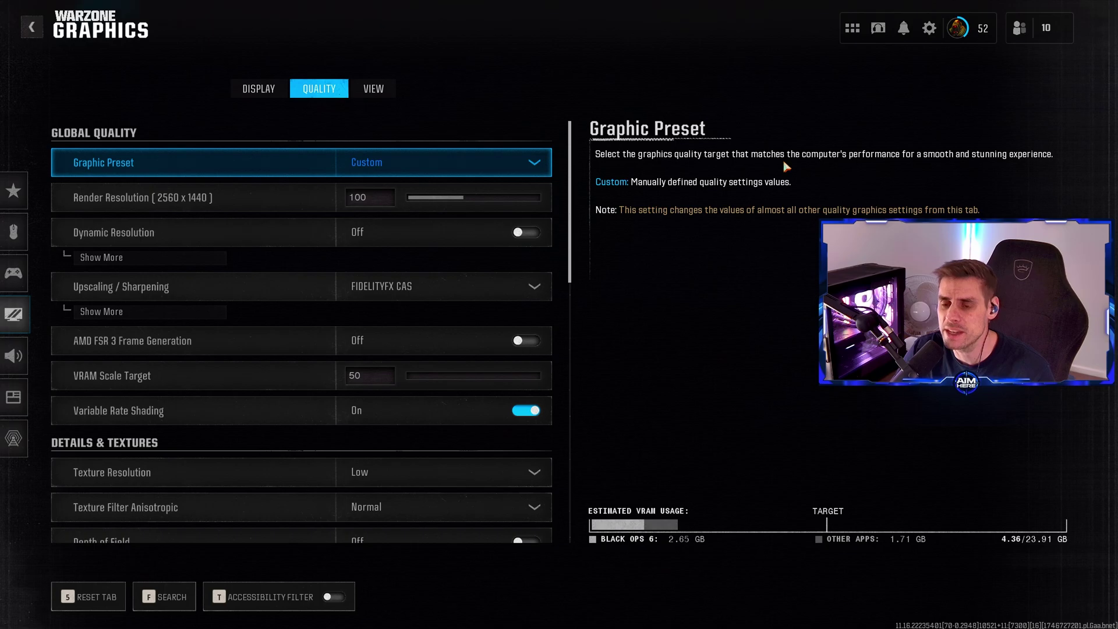
left_click(416, 172)
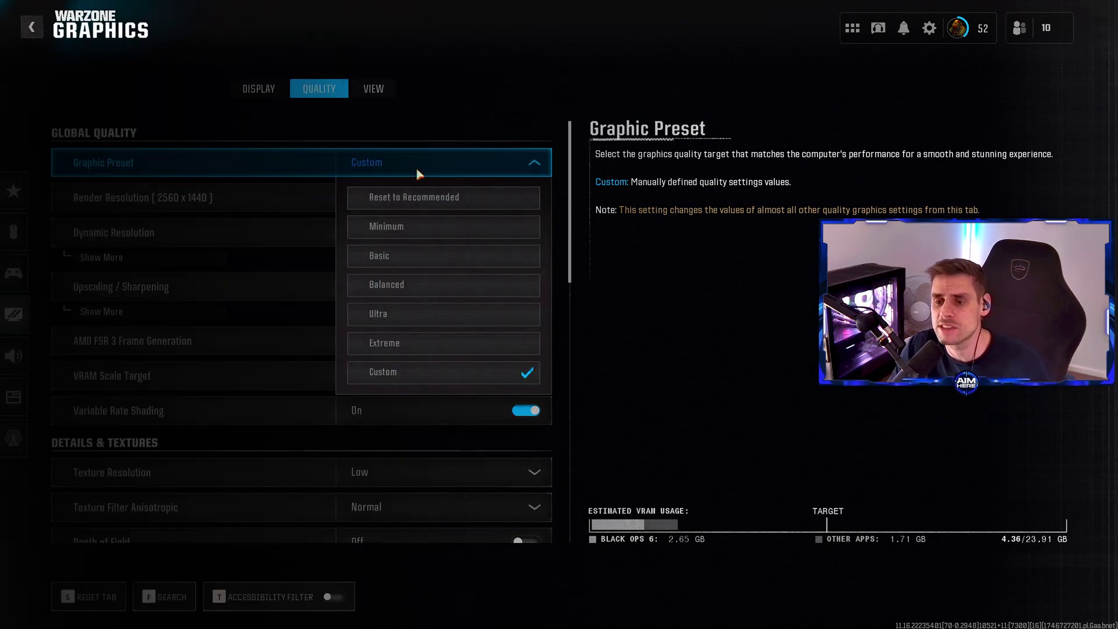
left_click(696, 344)
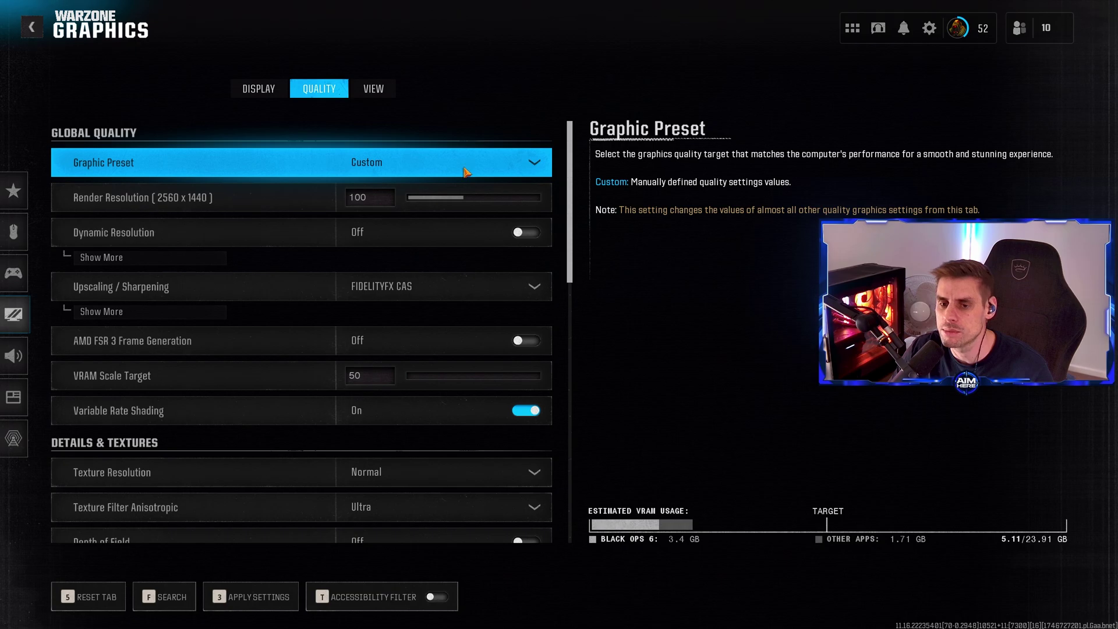
scroll(373, 179, "down", 1)
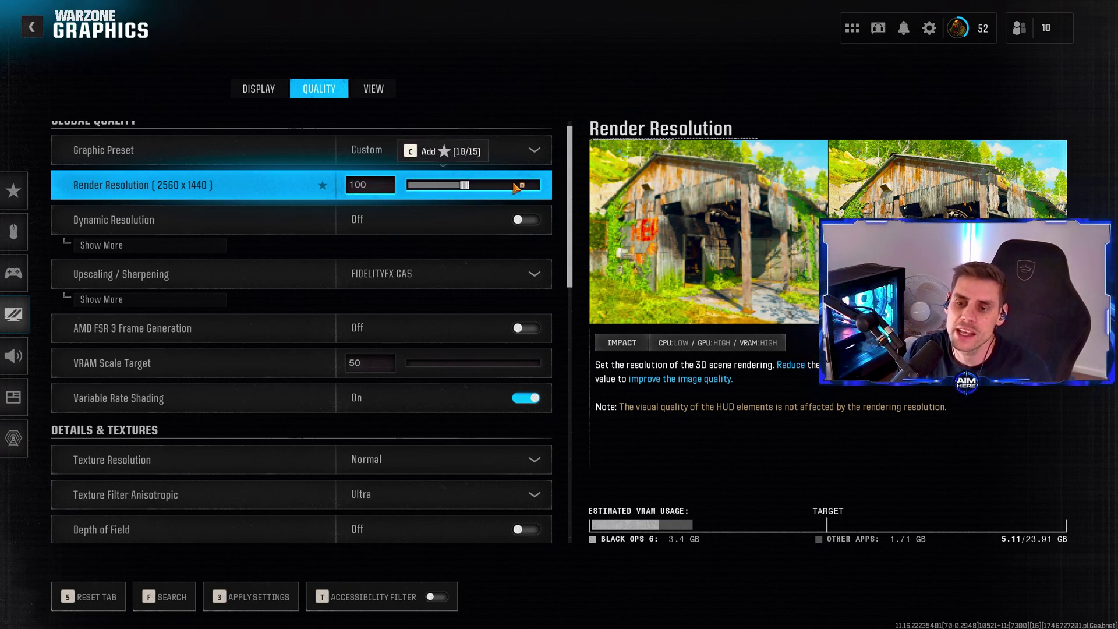
Step: Set Render Resolution to 100 and review the Upscaling / Sharpening options
left_click_drag(470, 189, 446, 190)
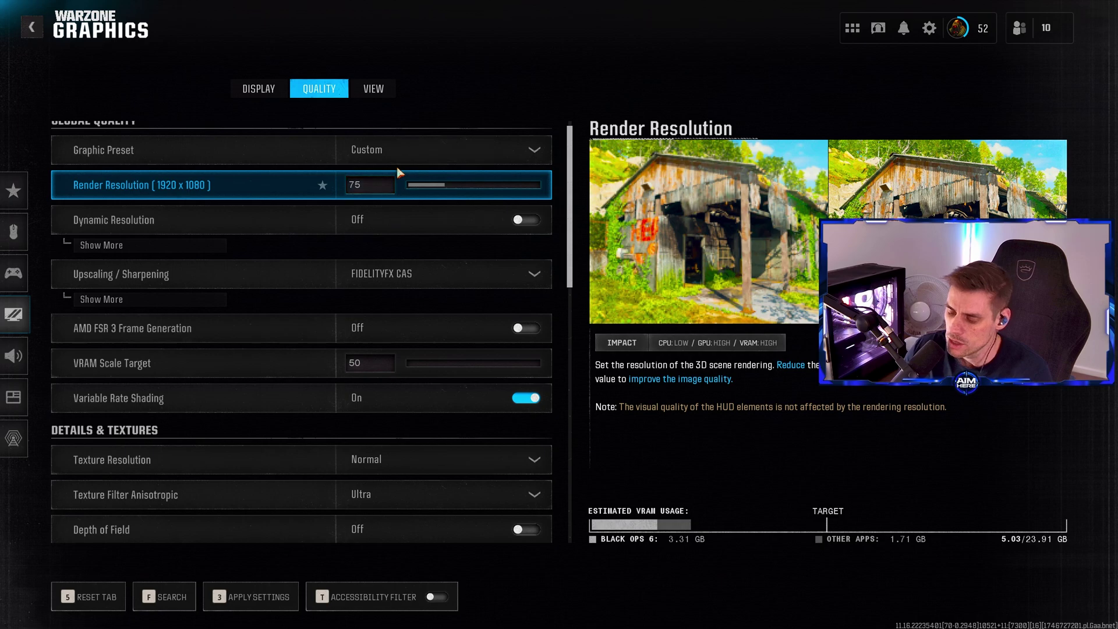
left_click(372, 192)
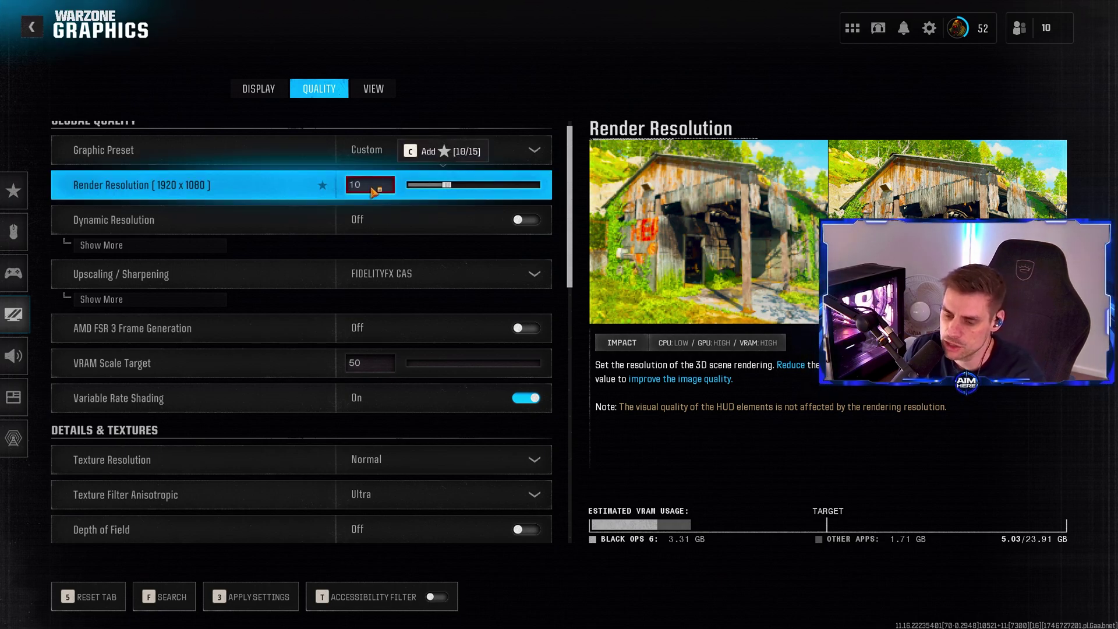
type("100")
key("Return")
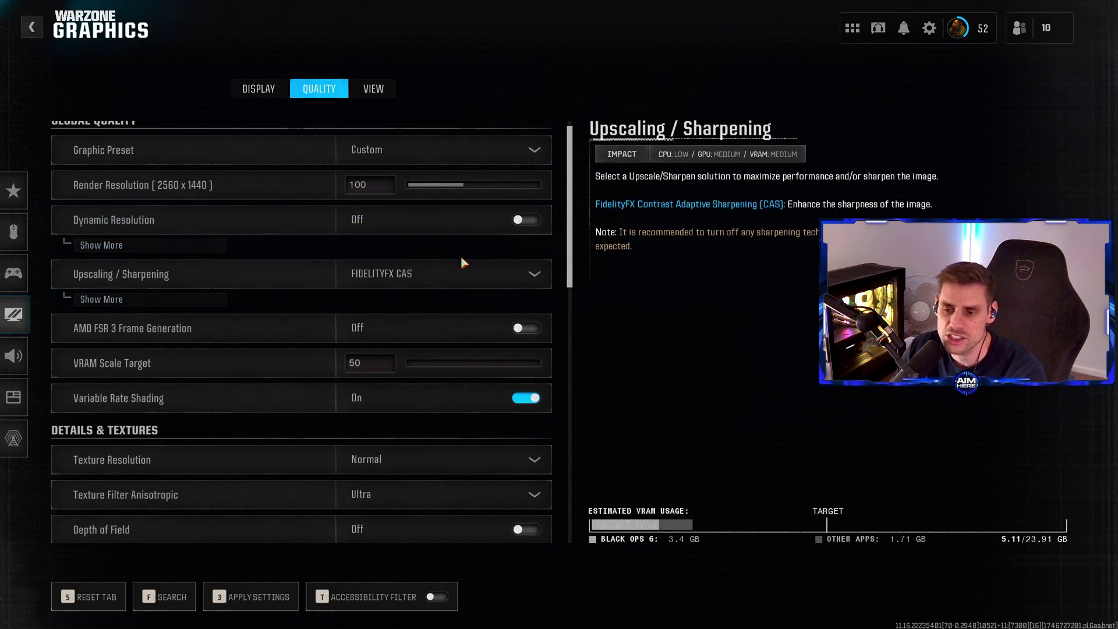
left_click(429, 280)
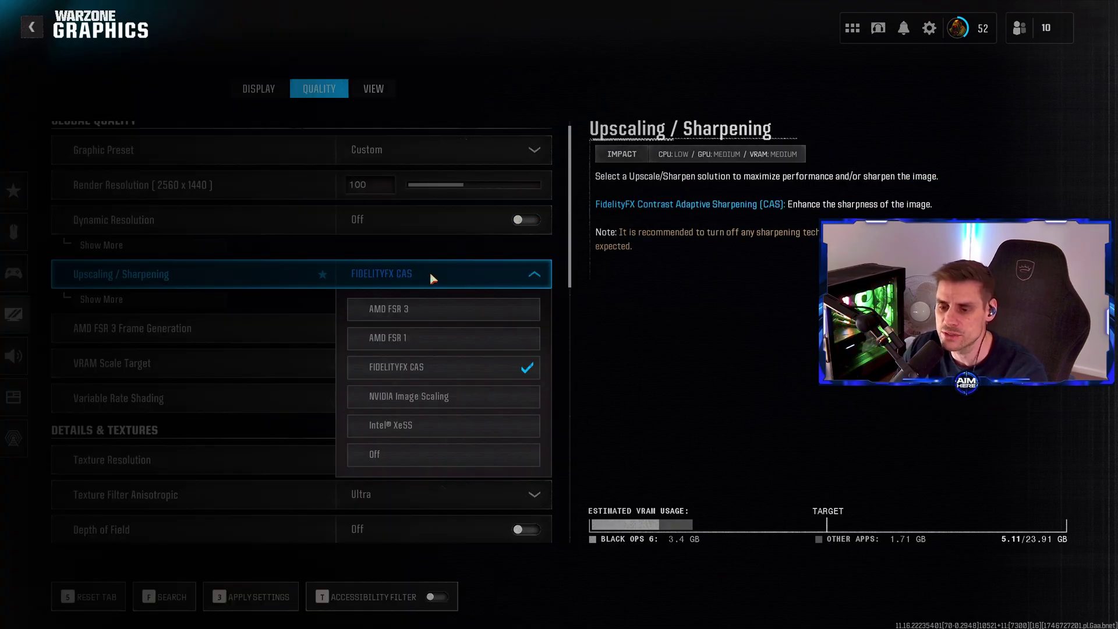
Step: Keep FidelityFX CAS, reveal CAS Strength at 90, and scroll through Details & Textures
left_click(443, 367)
left_click(177, 307)
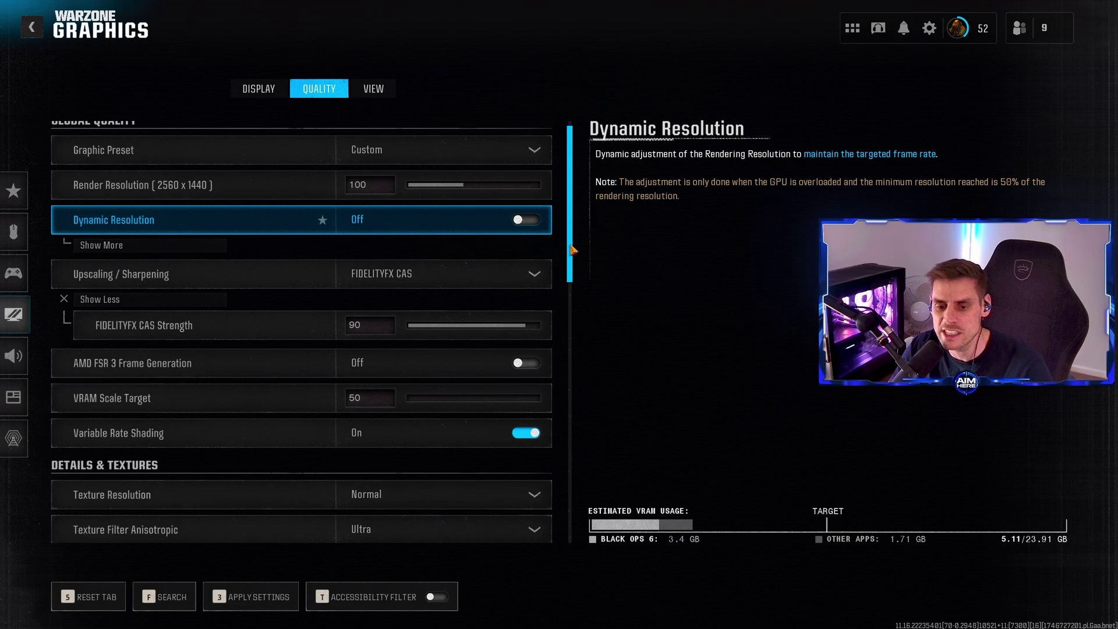
scroll(573, 251, "down", 3)
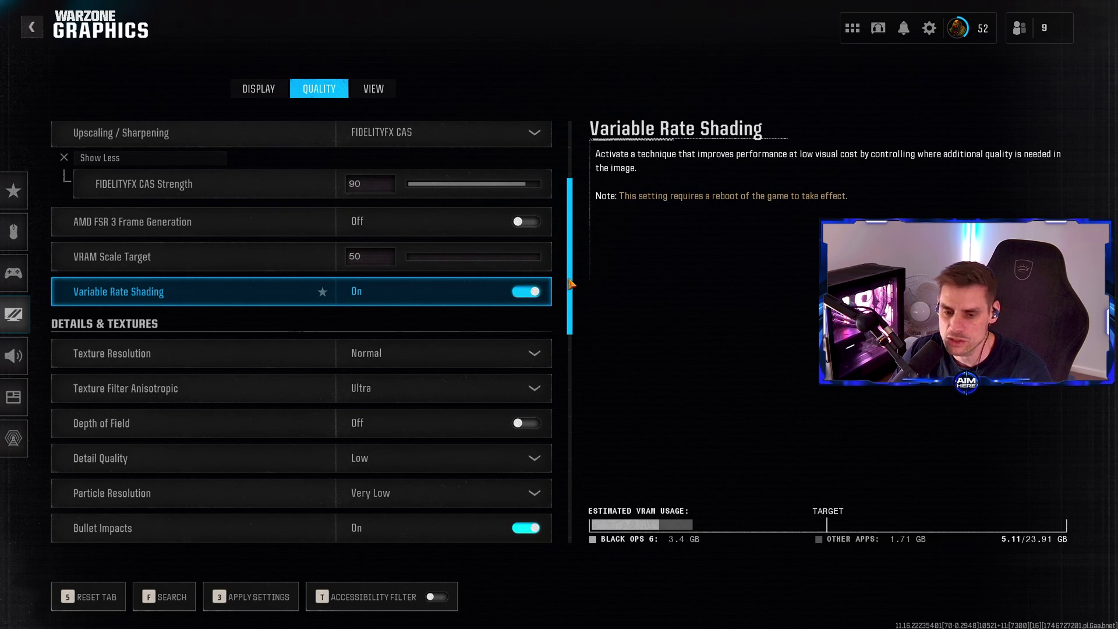
scroll(571, 284, "down", 3)
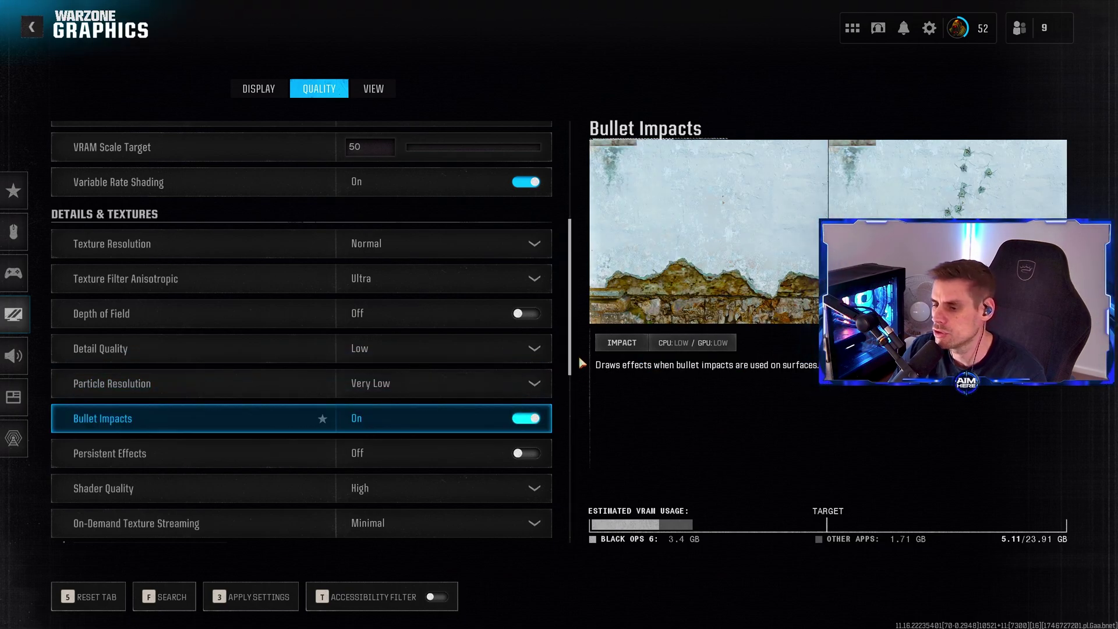
scroll(573, 363, "down", 1)
left_click_drag(572, 361, 572, 381)
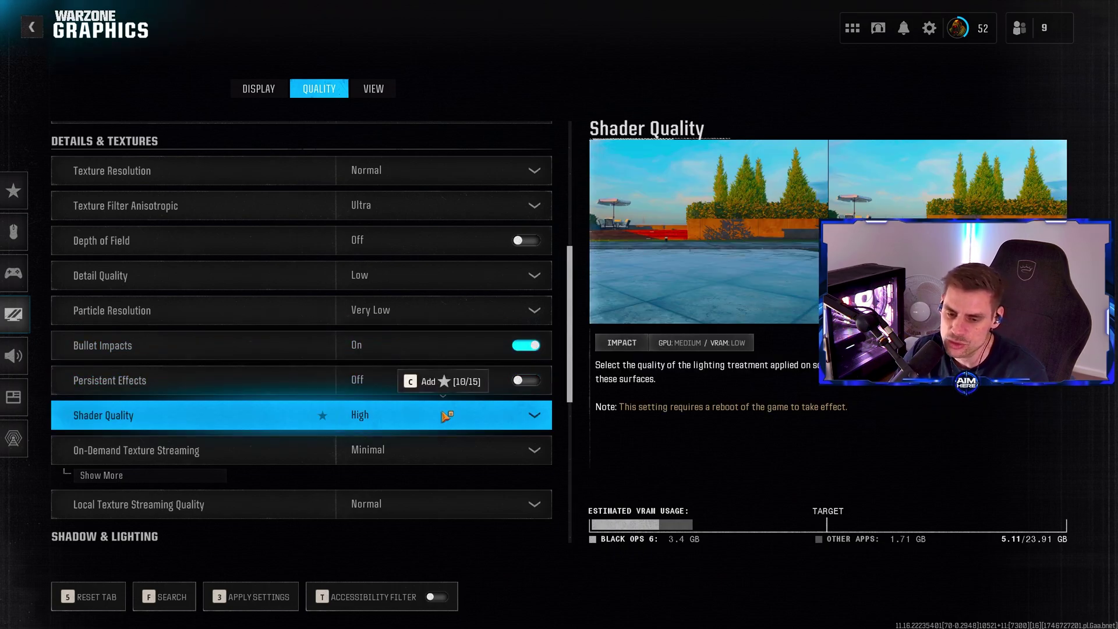
scroll(447, 420, "down", 3)
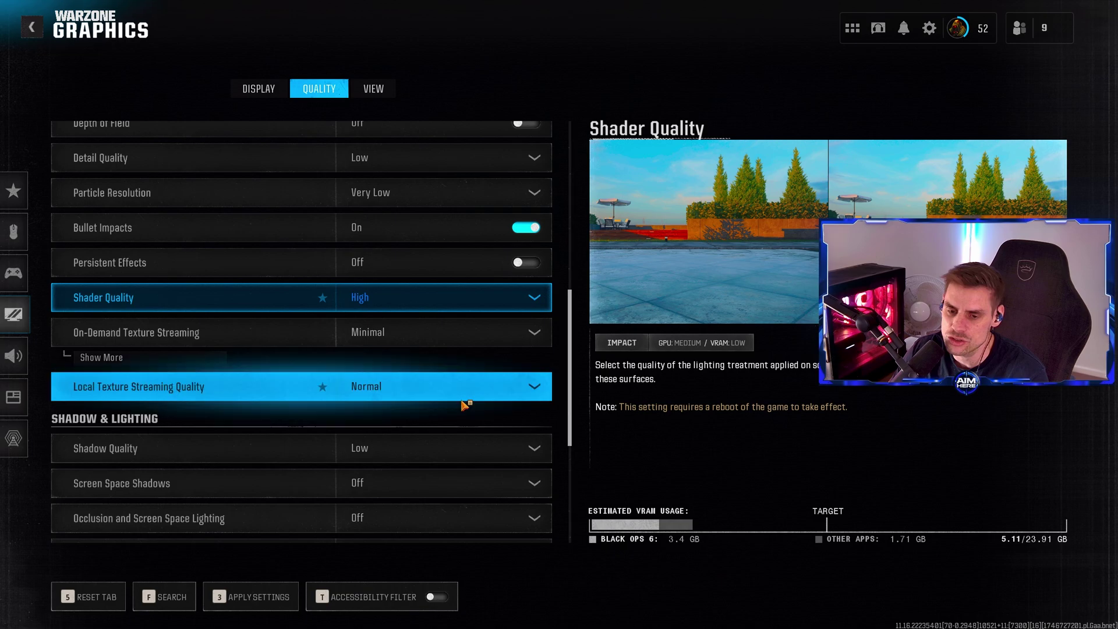
left_click(203, 365)
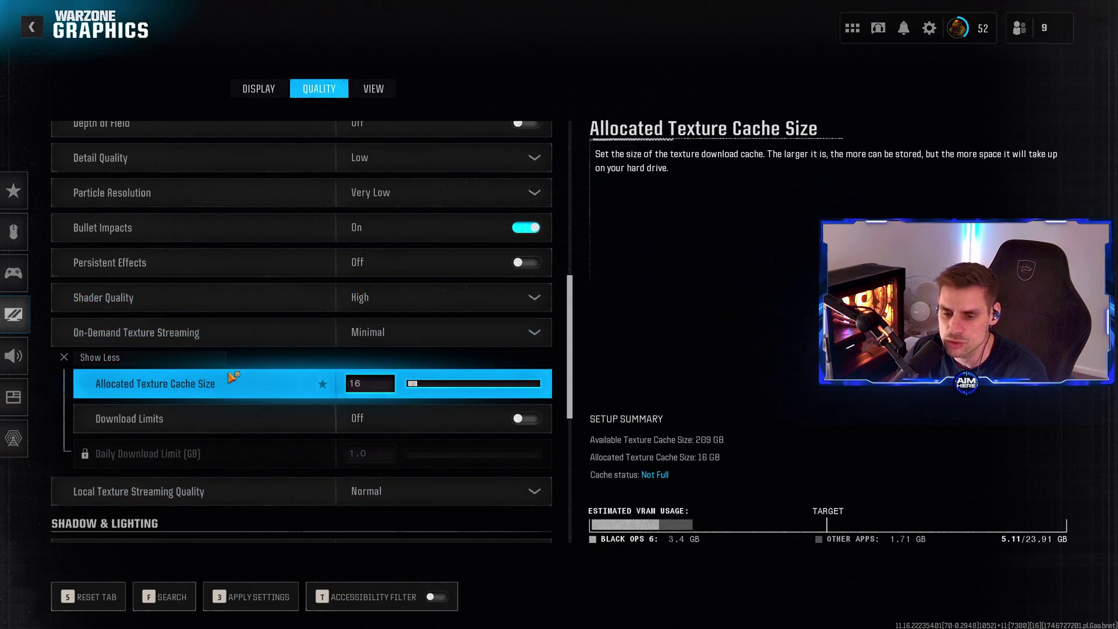
left_click(196, 361)
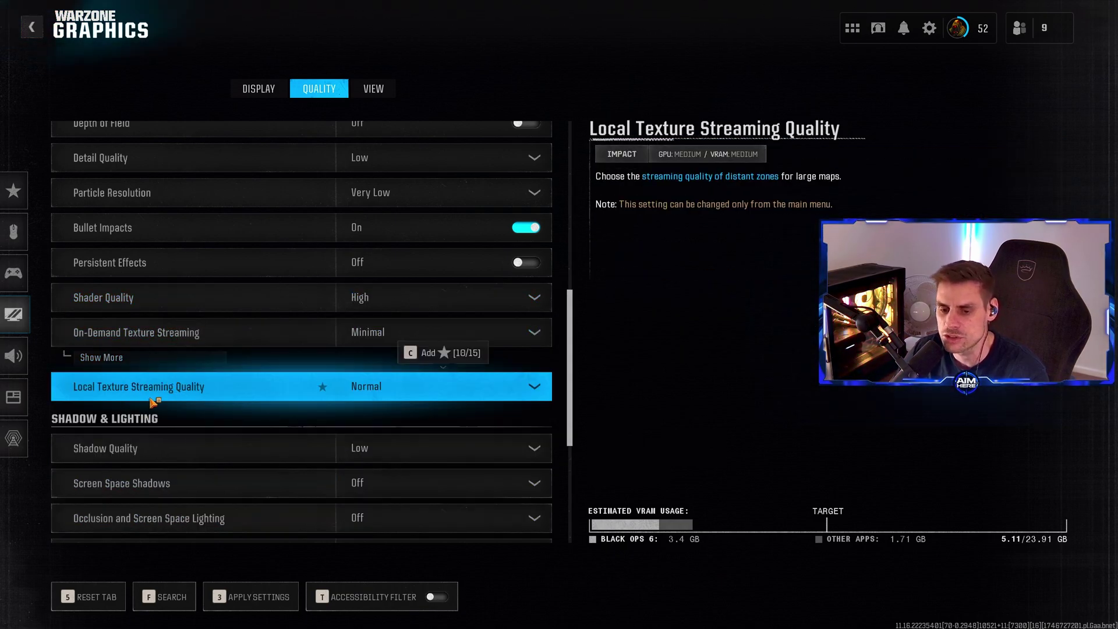
scroll(302, 406, "down", 3)
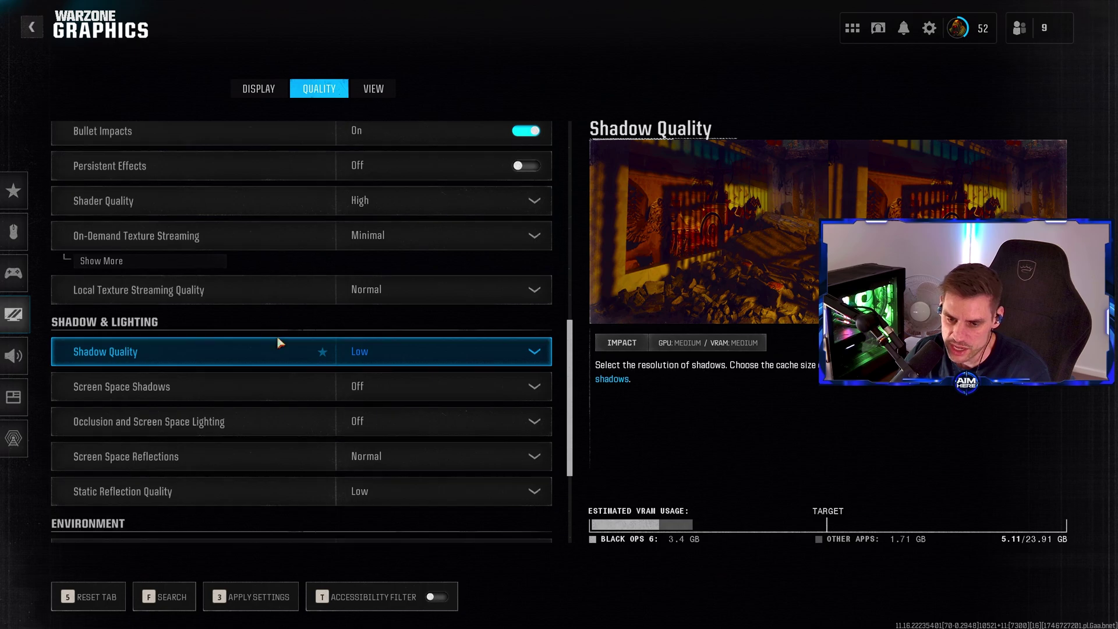
scroll(524, 384, "up", 3)
scroll(520, 395, "down", 6)
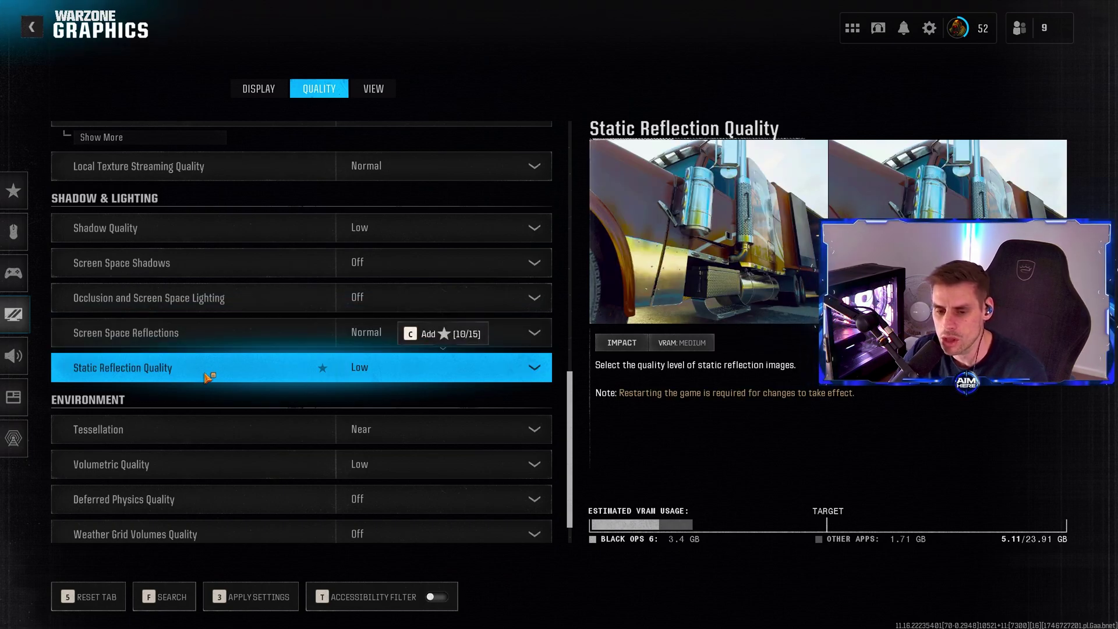
scroll(279, 406, "down", 1)
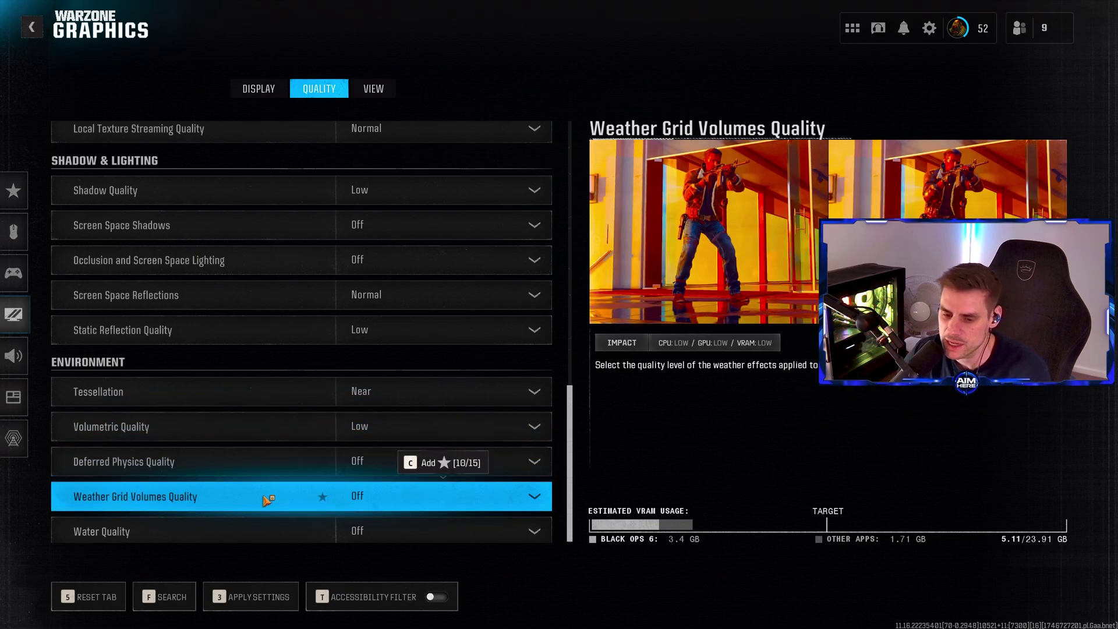
Step: Apply the pending graphics changes while moving to the View settings
left_click(369, 90)
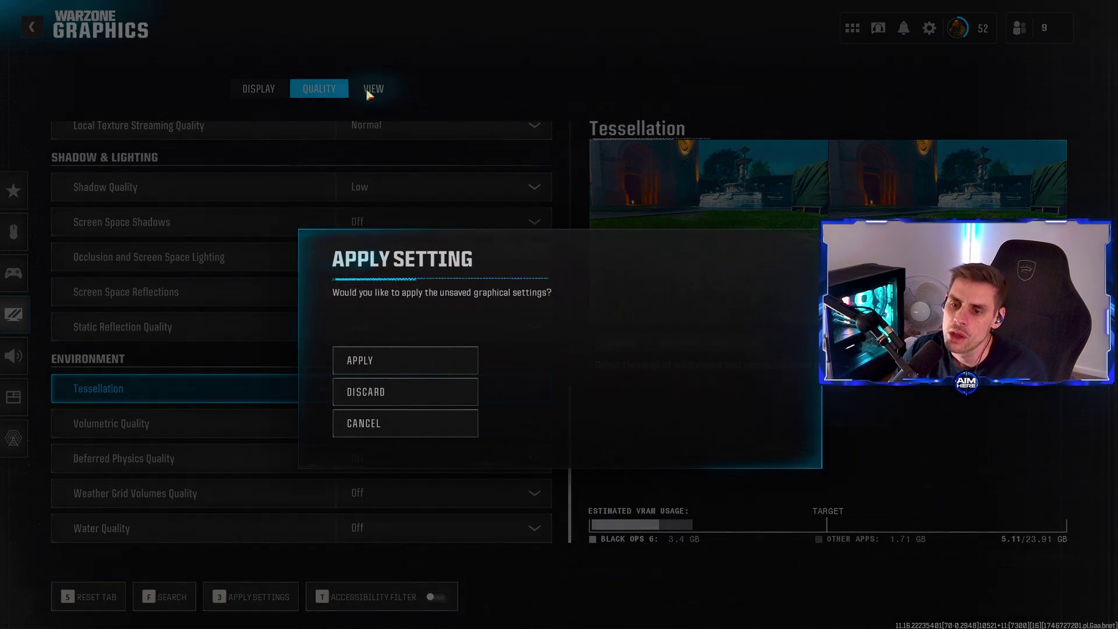
left_click(436, 367)
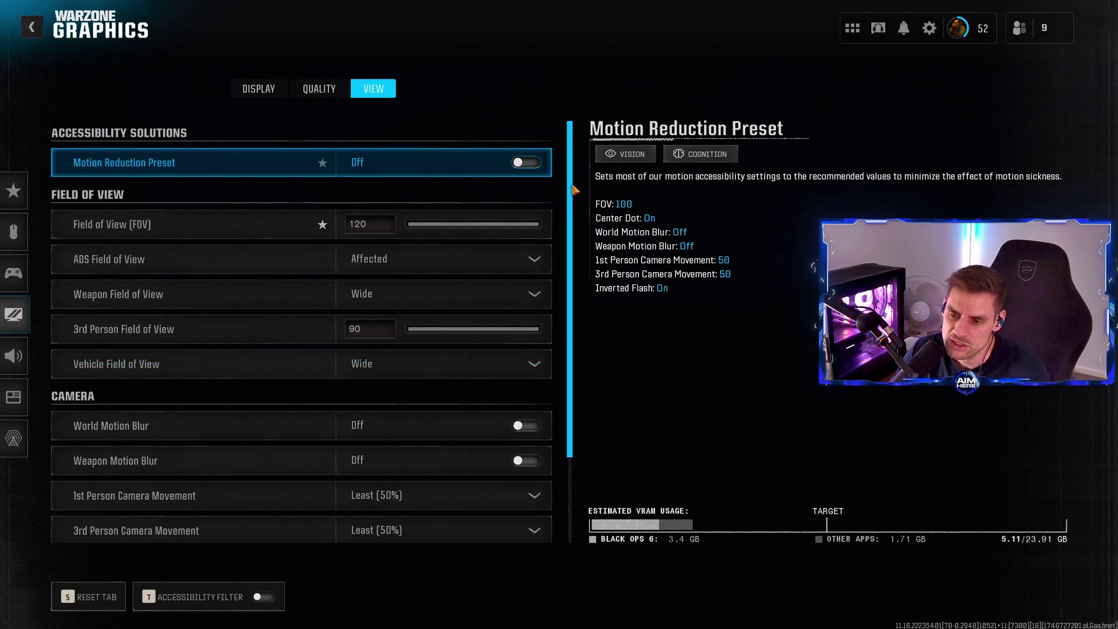
scroll(572, 200, "down", 1)
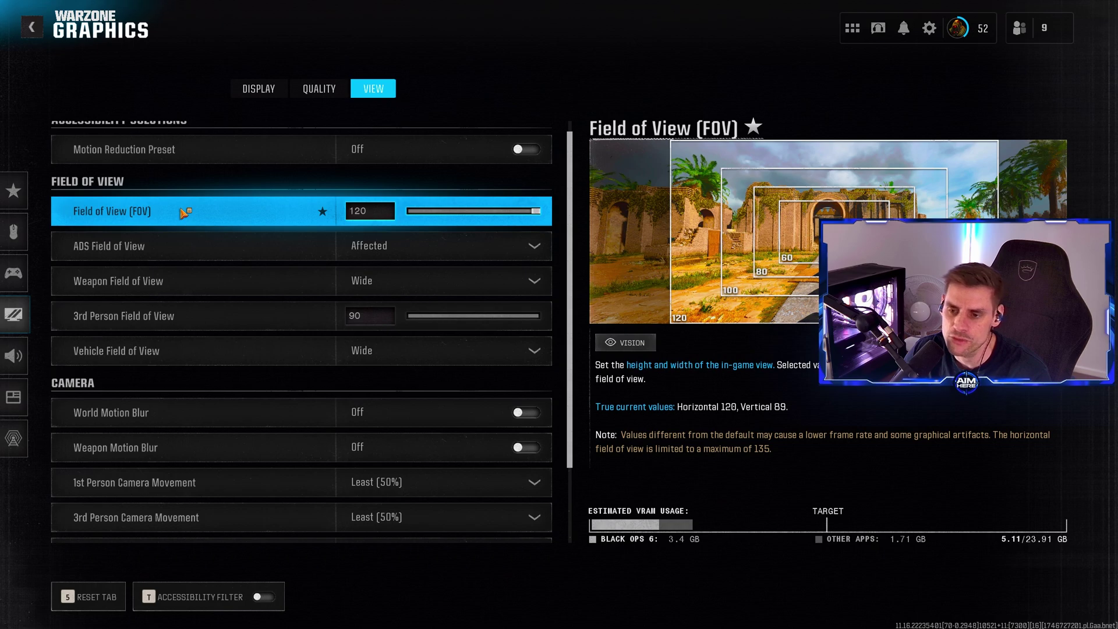
Step: Confirm ADS Field of View stays Affected and Weapon Field of View stays Wide
mouse_move(183, 207)
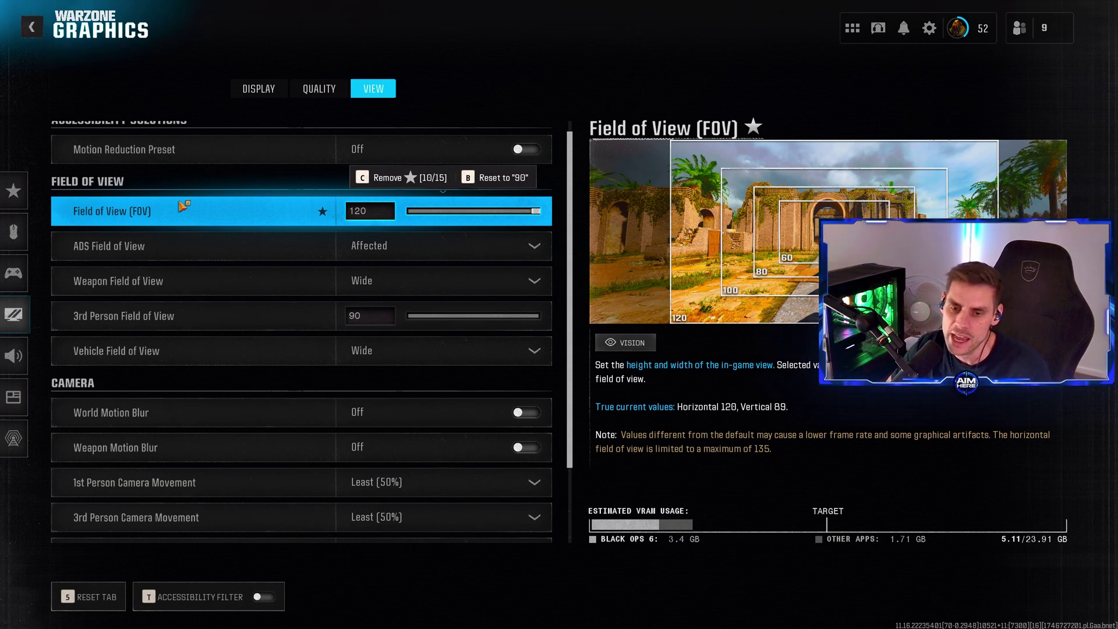
left_click(406, 246)
left_click(408, 247)
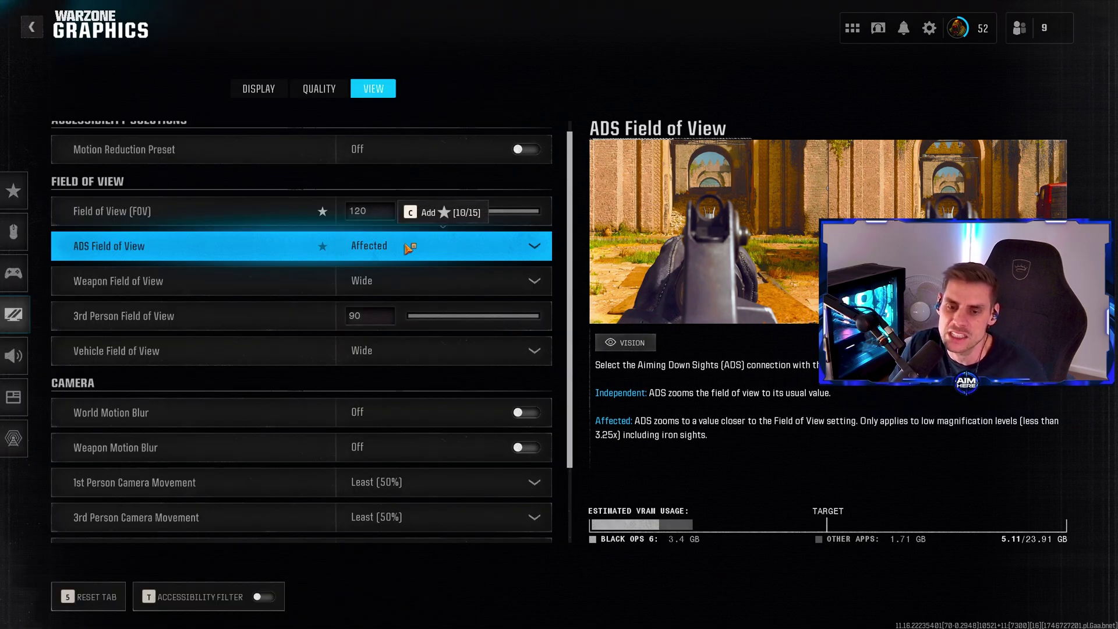
left_click(417, 283)
left_click(417, 282)
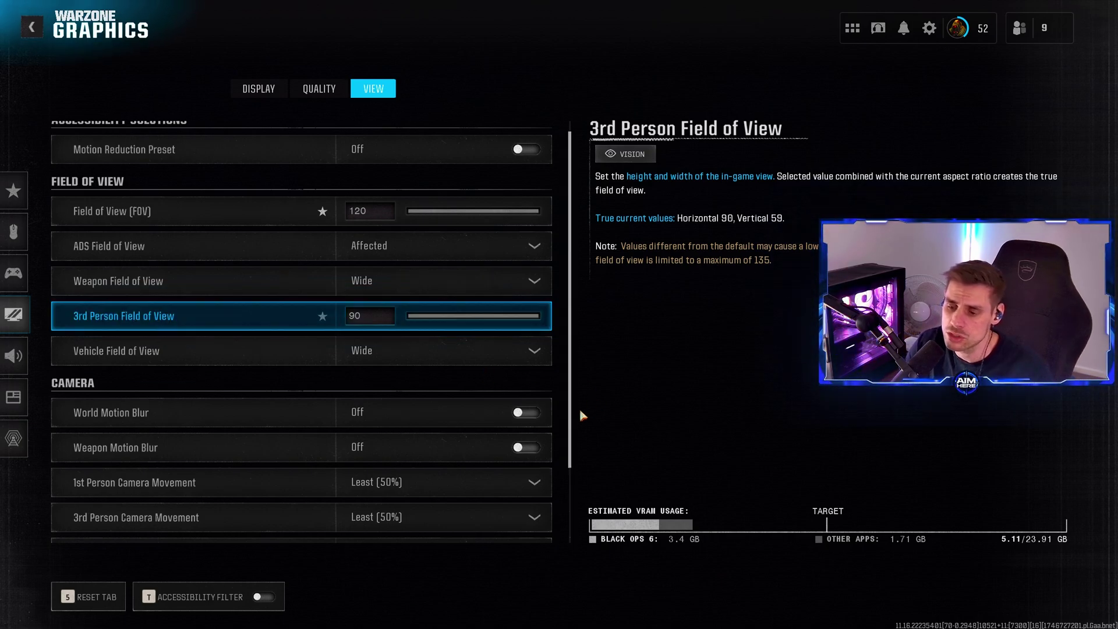
scroll(585, 497, "down", 2)
scroll(585, 497, "down", 1)
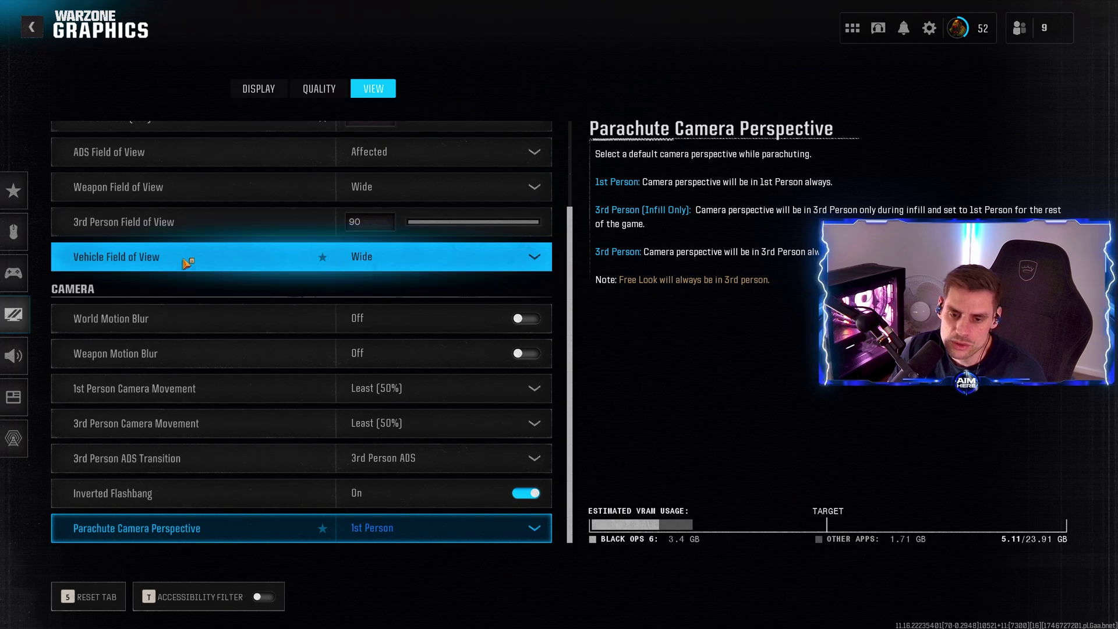
Step: In Interface settings, expand then collapse Telemetry's extra options and view the Readability tab
mouse_move(18, 324)
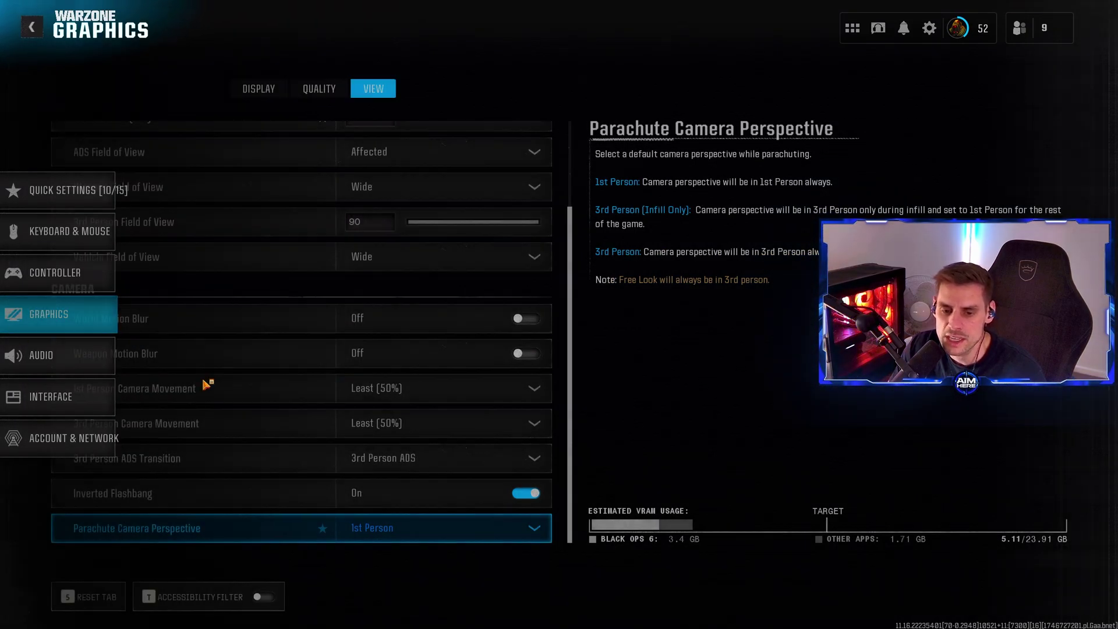
left_click(24, 397)
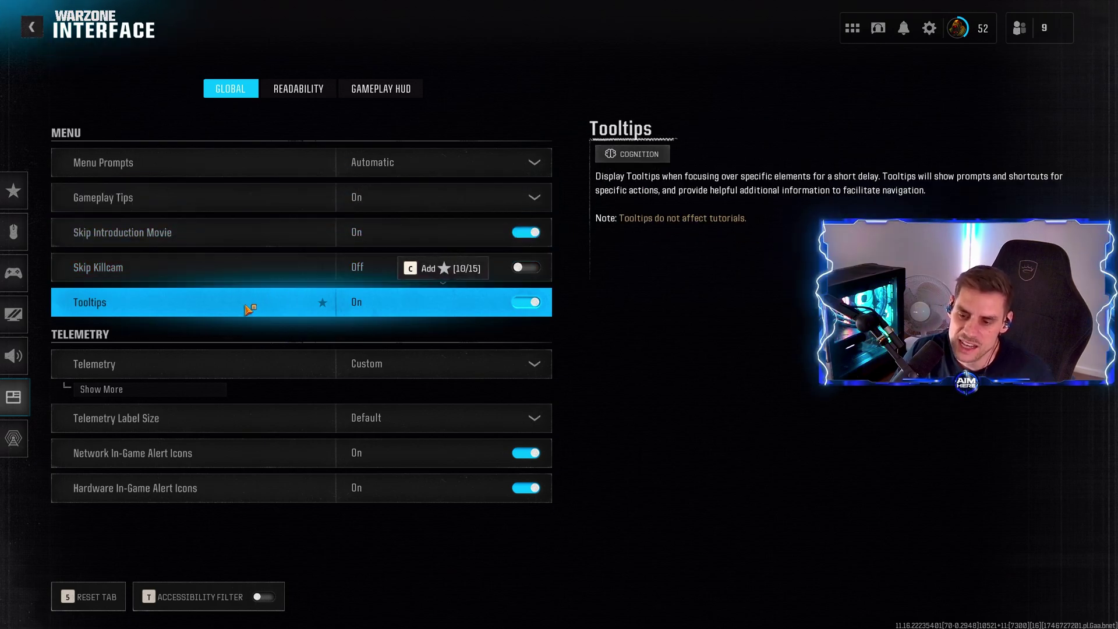
left_click(180, 387)
scroll(344, 283, "down", 3)
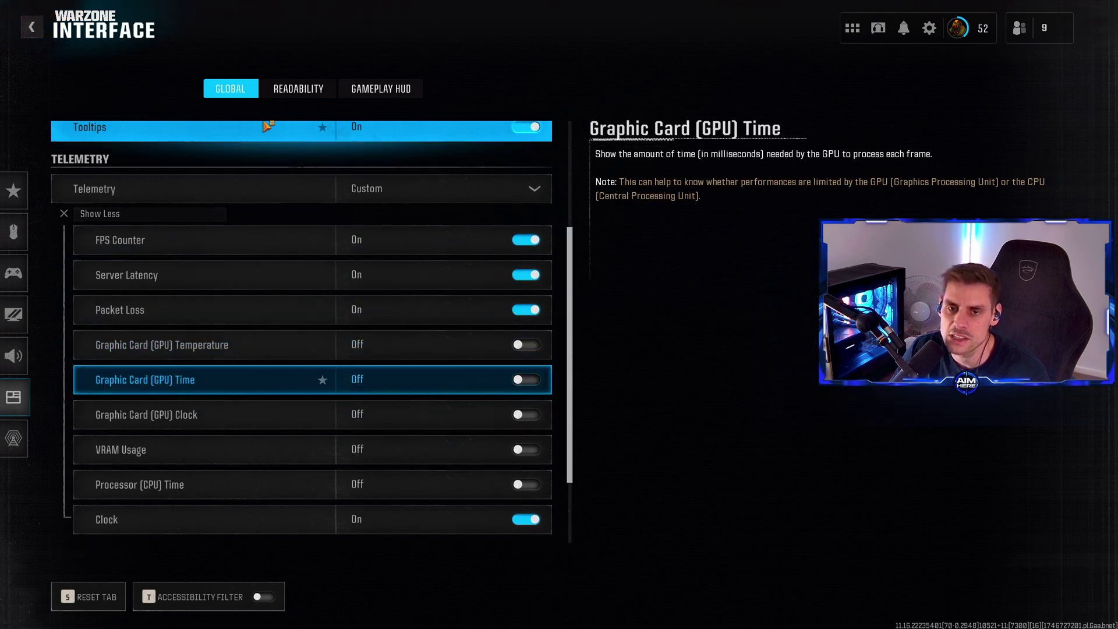
left_click(131, 216)
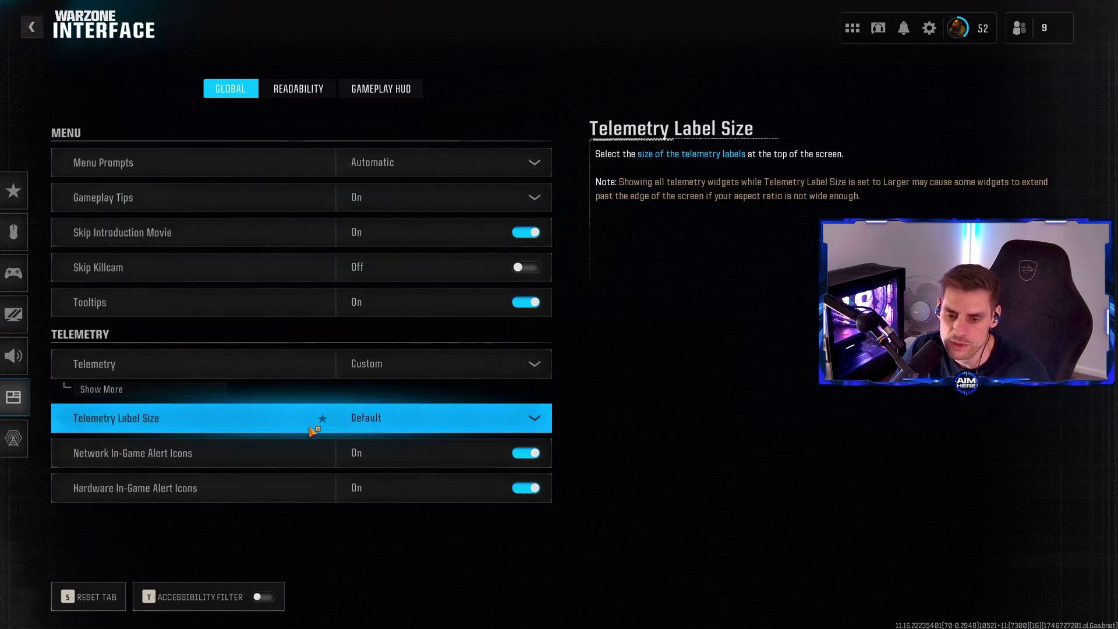
left_click(307, 93)
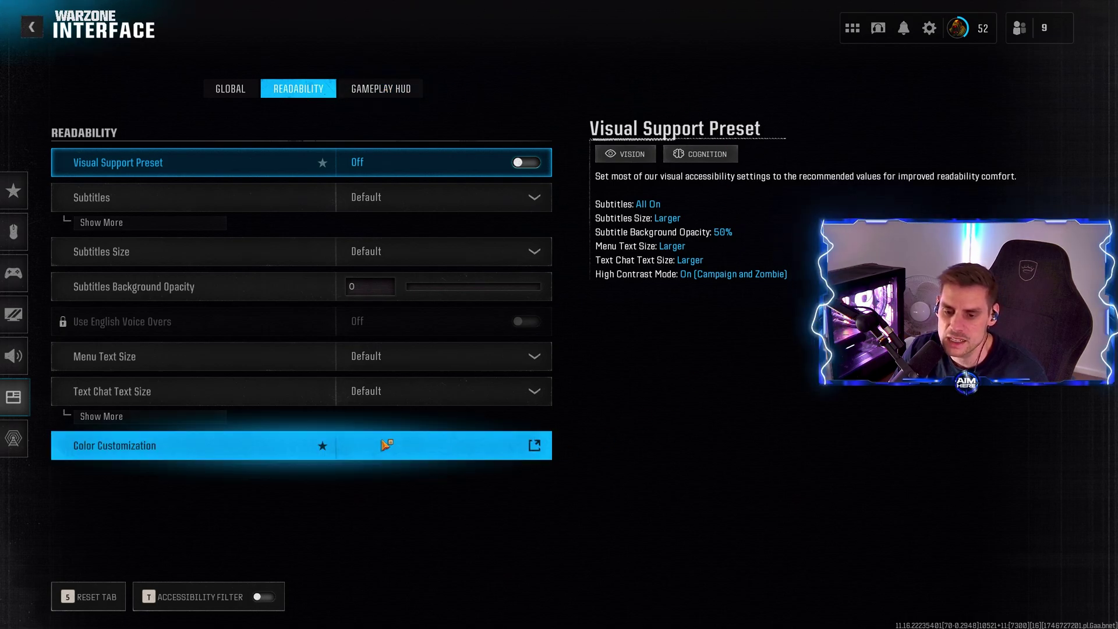
left_click(224, 446)
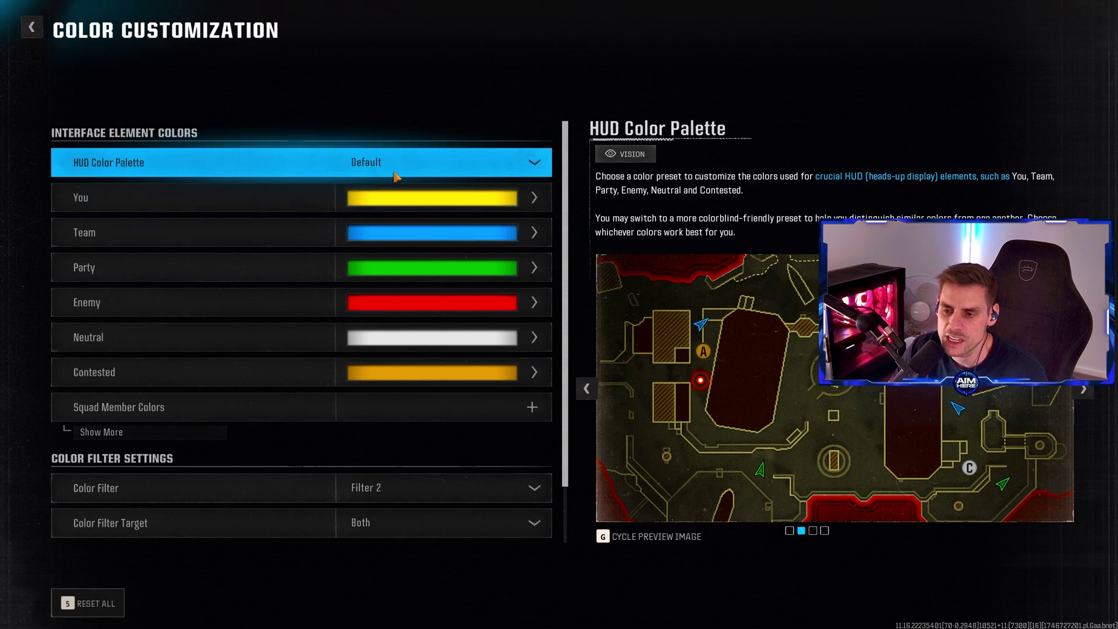
scroll(547, 349, "down", 2)
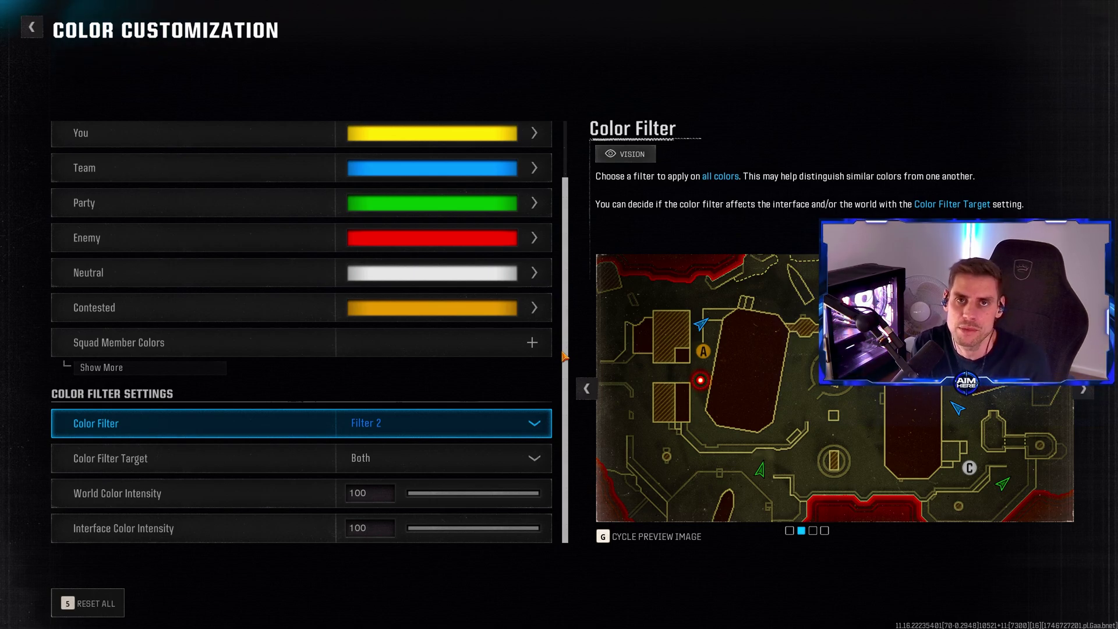
key("Escape")
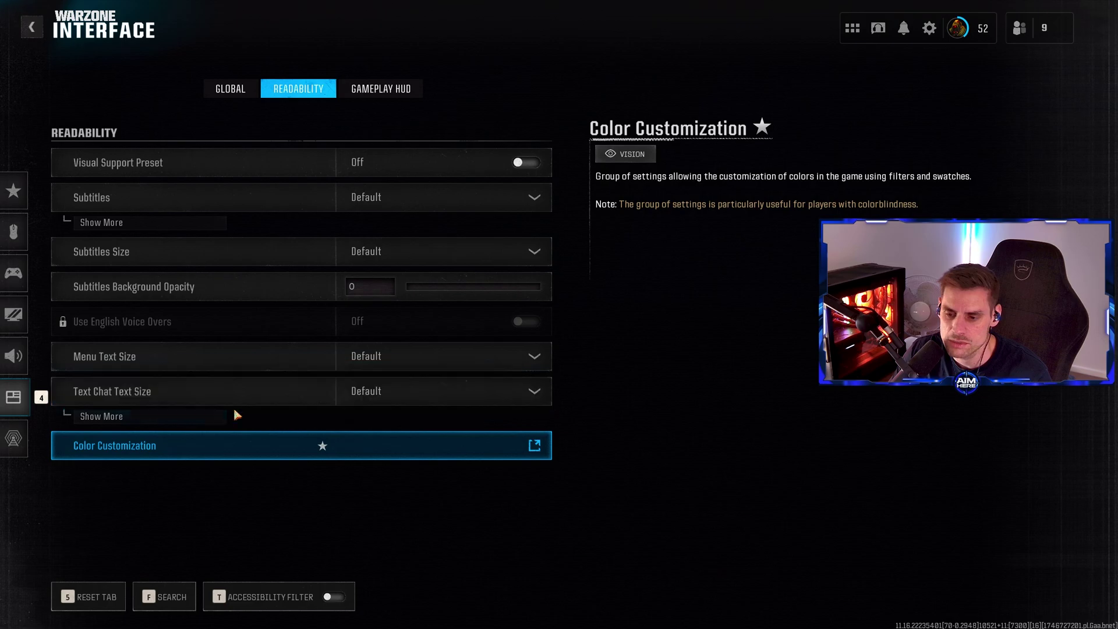
Step: On the Gameplay HUD tab, keep Compass Type set to Horizontal
left_click(375, 88)
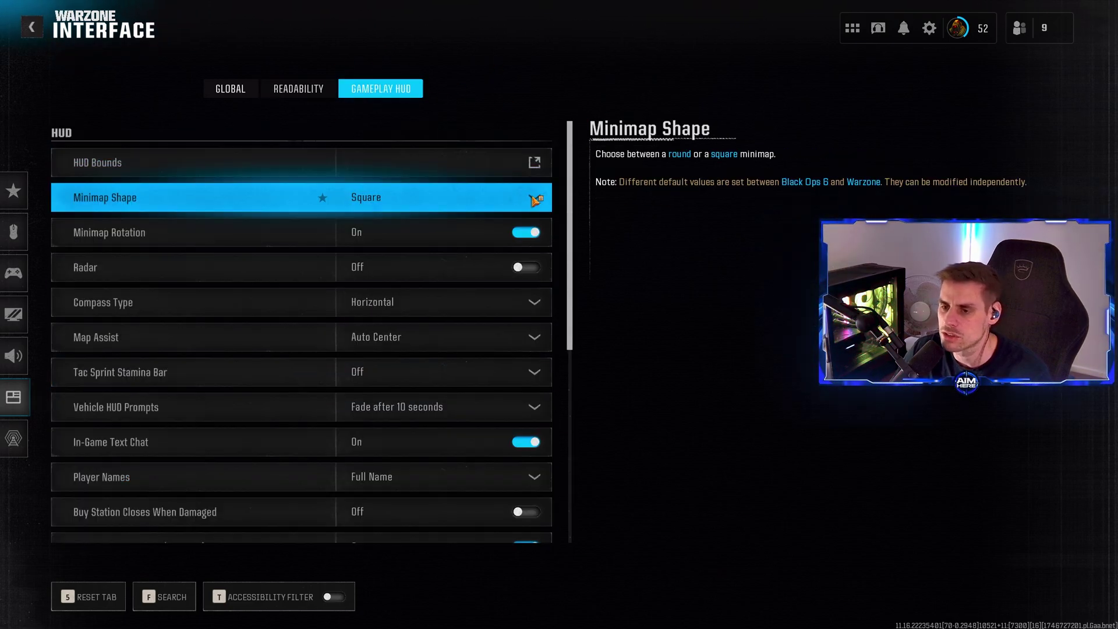
scroll(571, 214, "down", 1)
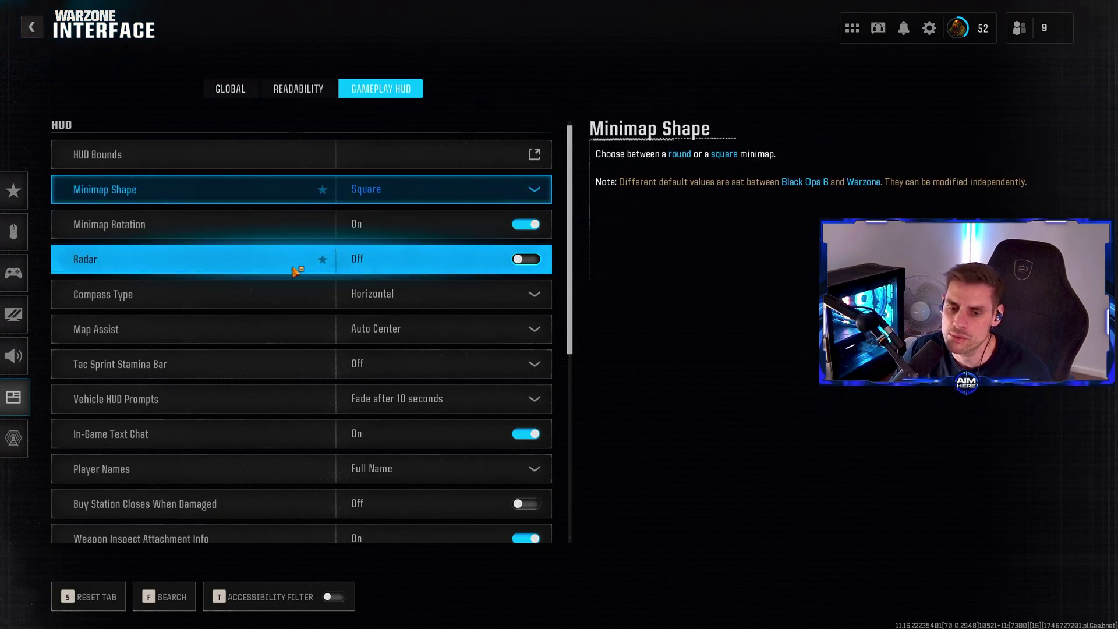
left_click(268, 297)
left_click(257, 299)
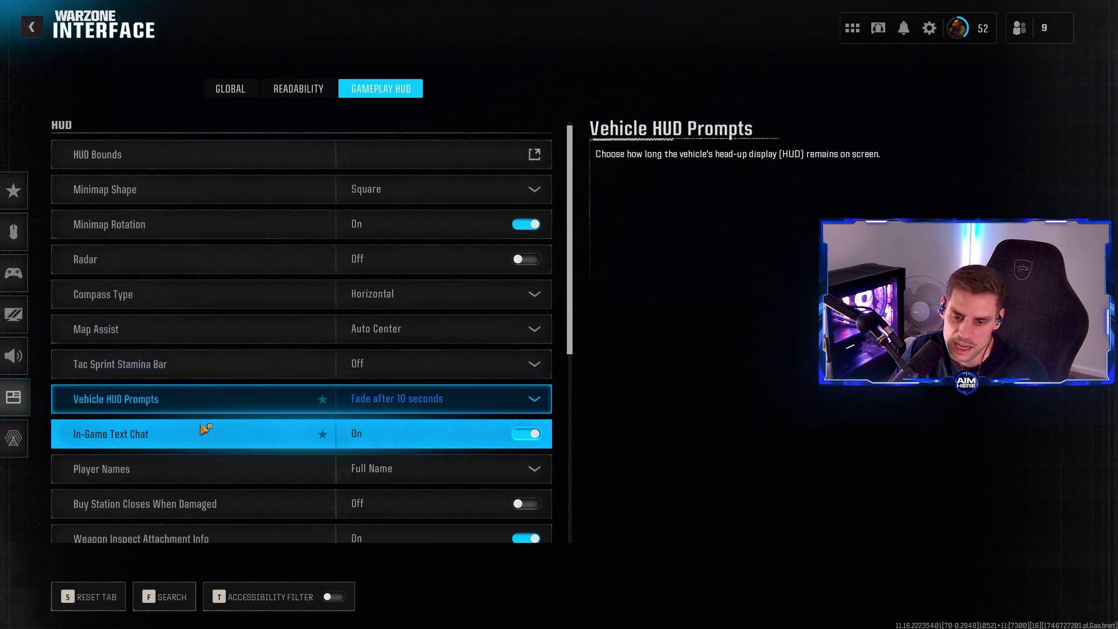
left_click_drag(570, 346, 570, 514)
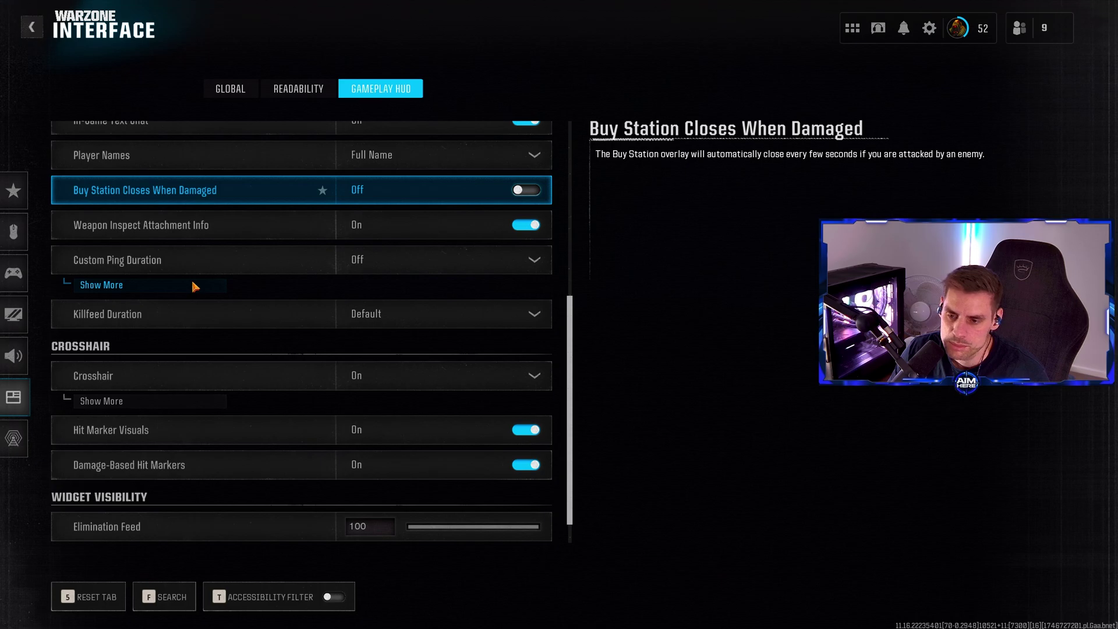
Step: Expand the Crosshair options and inspect the 00FFE9 crosshair colour without changing it
left_click(146, 402)
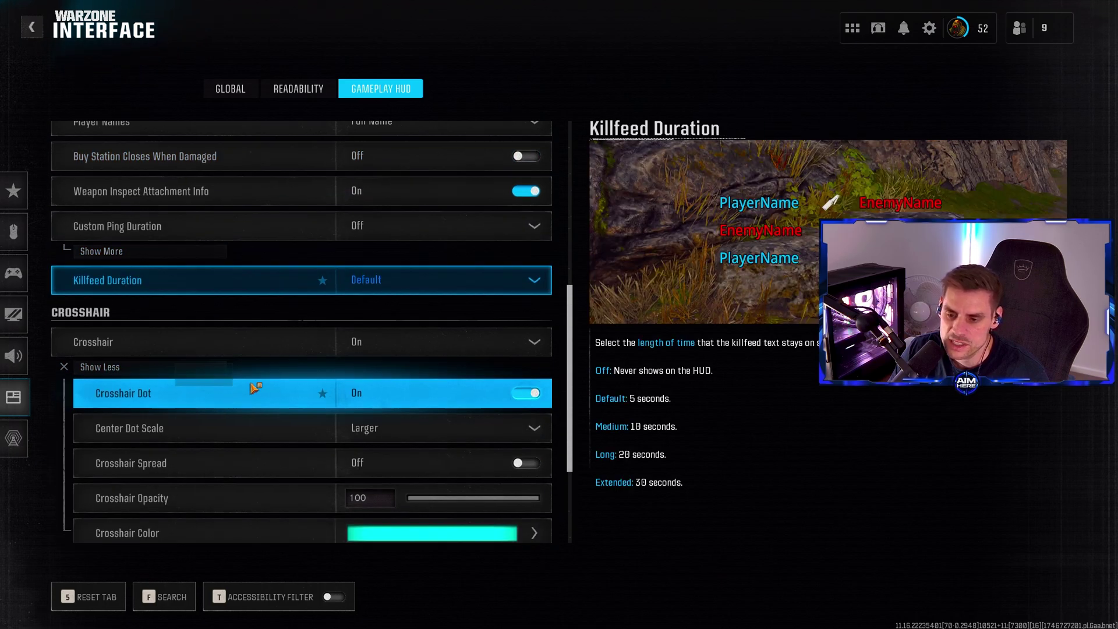
scroll(256, 501, "down", 2)
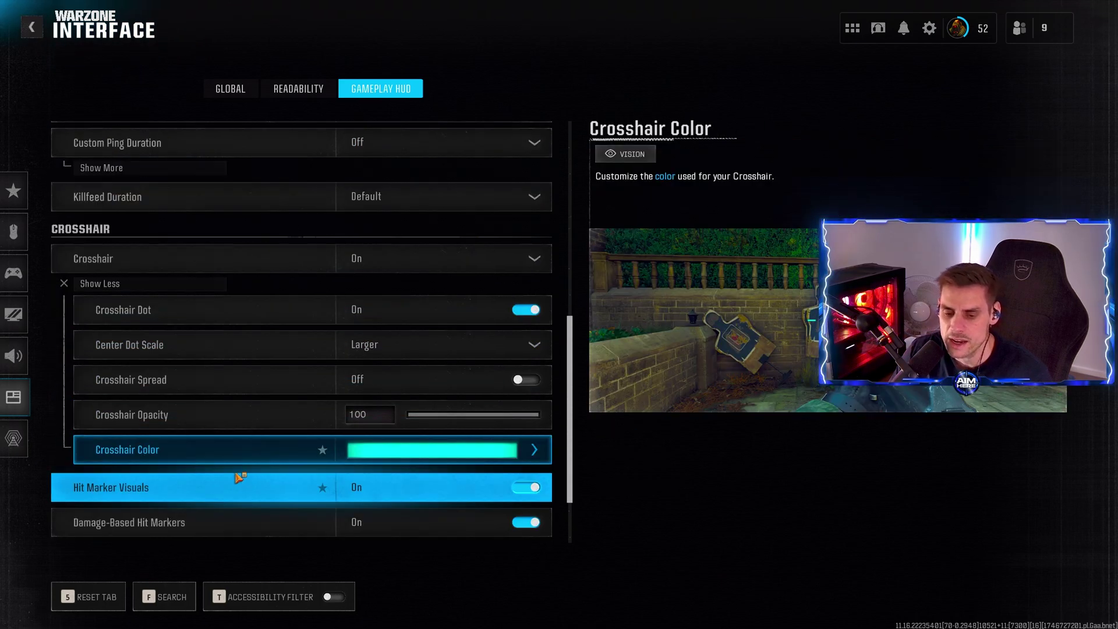
left_click(445, 453)
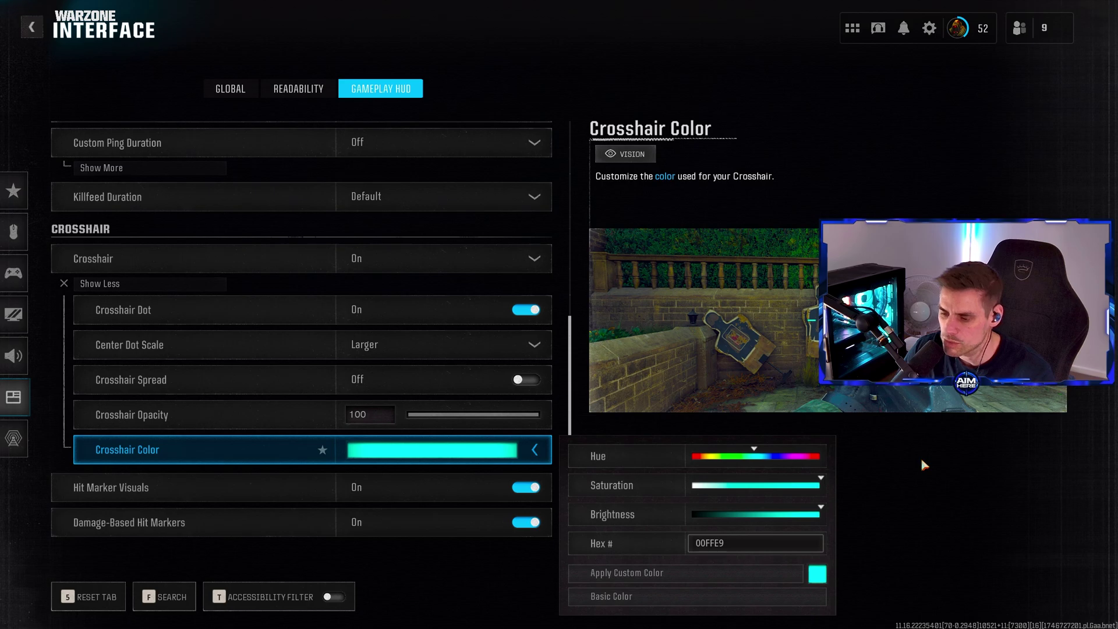
left_click(788, 573)
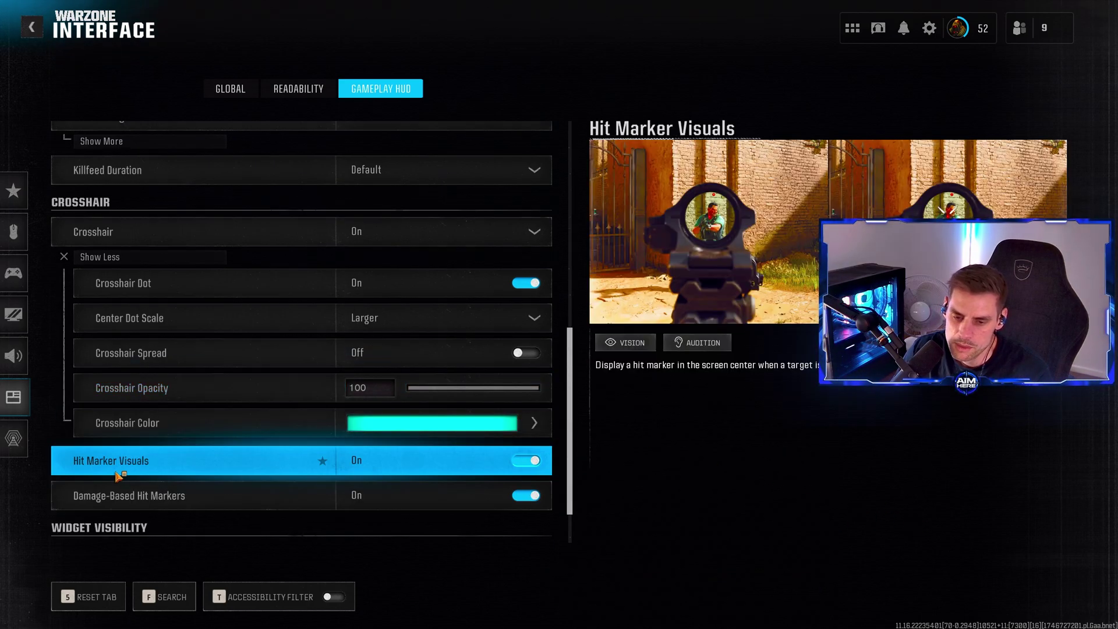
scroll(560, 459, "up", 2)
scroll(550, 524, "down", 3)
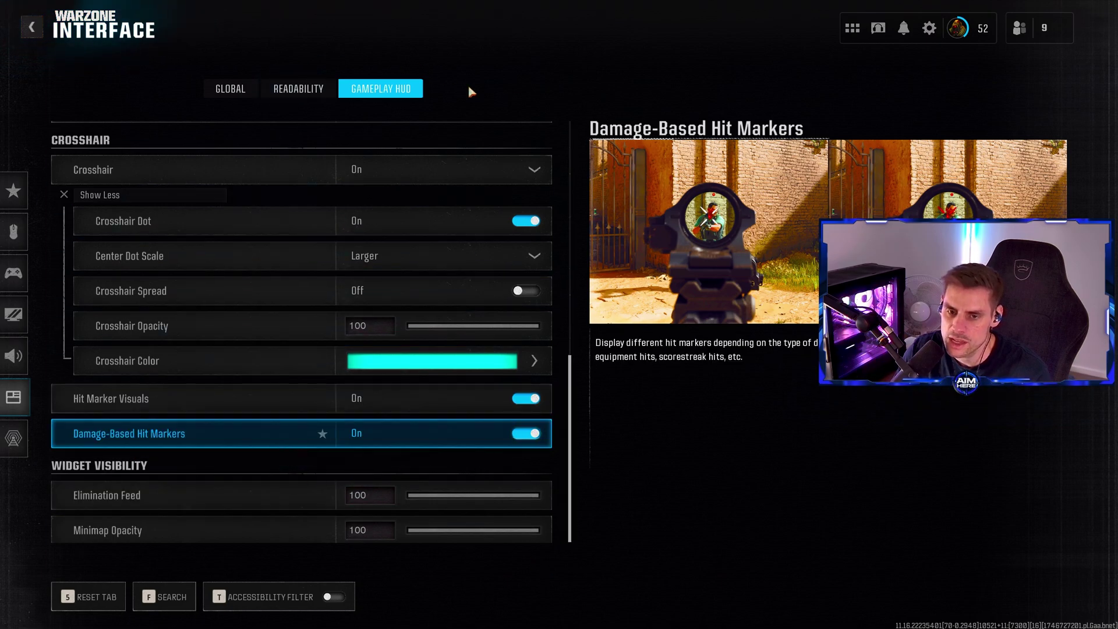
scroll(332, 219, "up", 10)
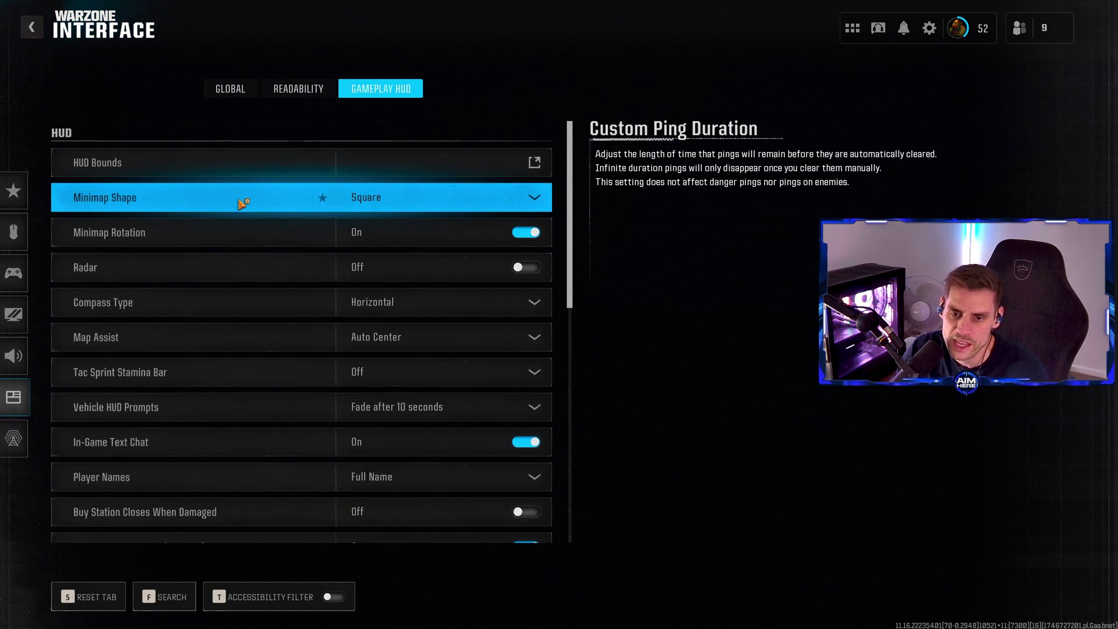
Step: Show Audio's individual volume sliders: music volumes at 0, dialogue and effects at 100
mouse_move(10, 433)
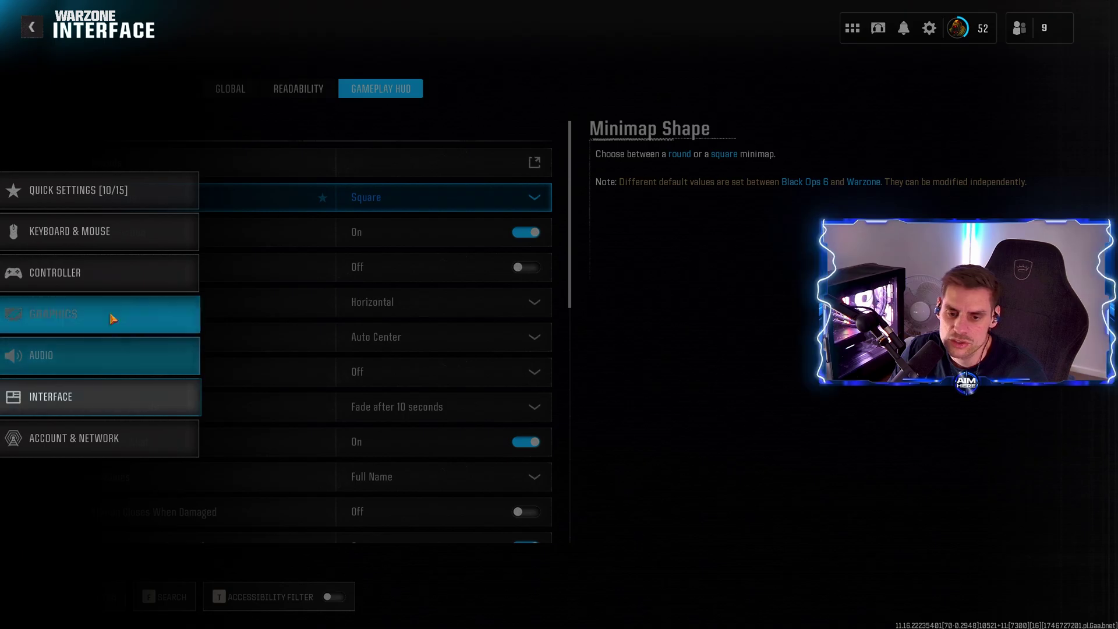
left_click(87, 358)
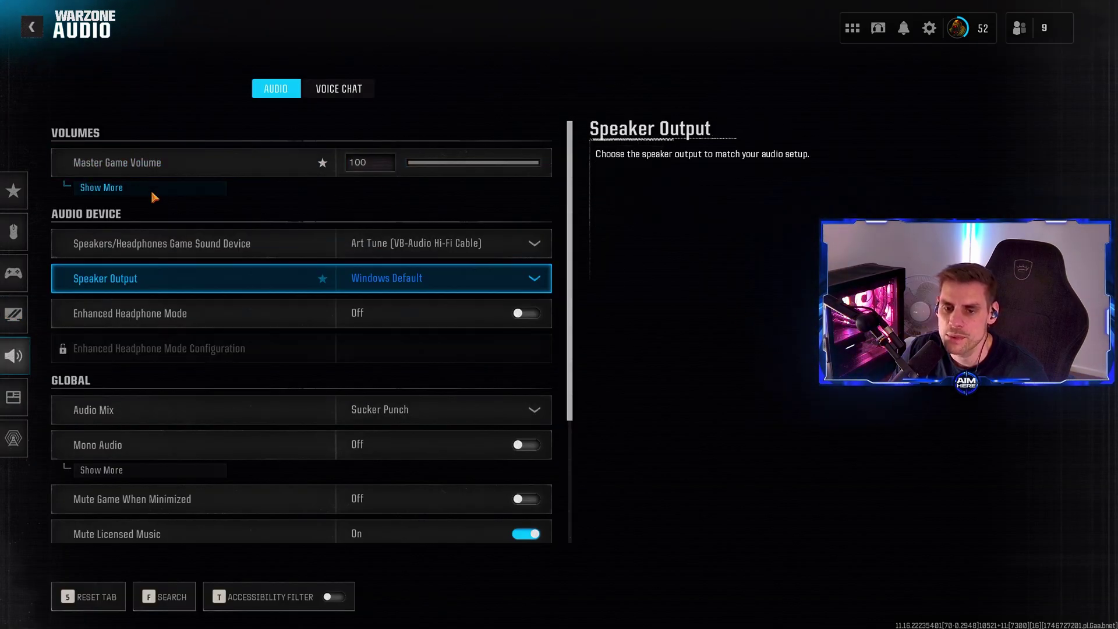
left_click(150, 191)
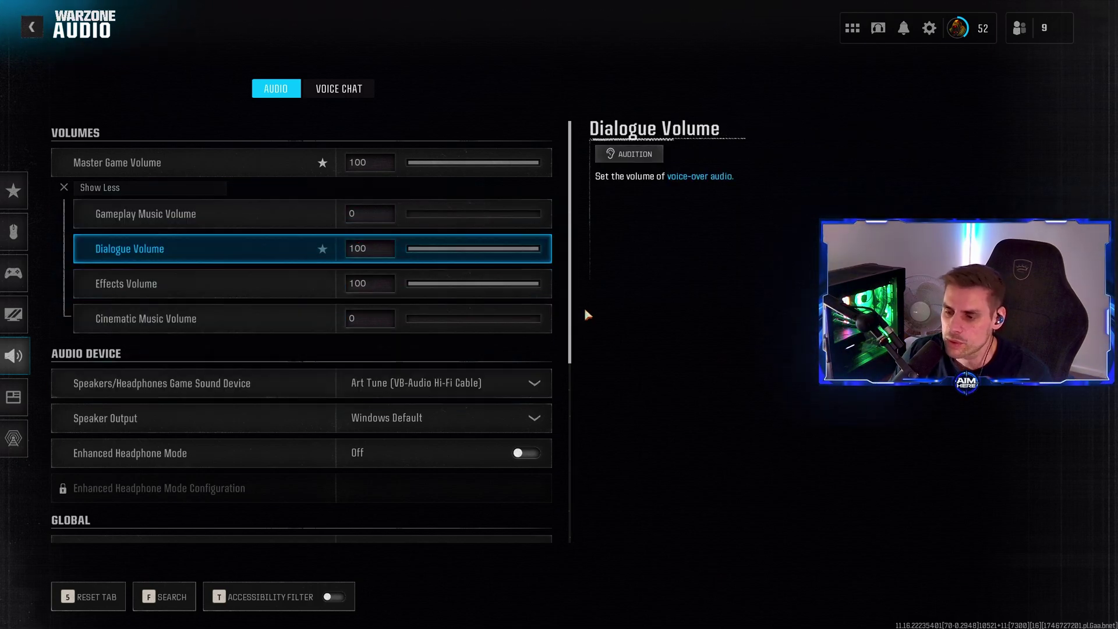
Step: Set Audio Mix to Headphone Bass Cut and leave Hitmarker Preset on Classic
left_click_drag(582, 314, 575, 451)
scroll(575, 451, "down", 1)
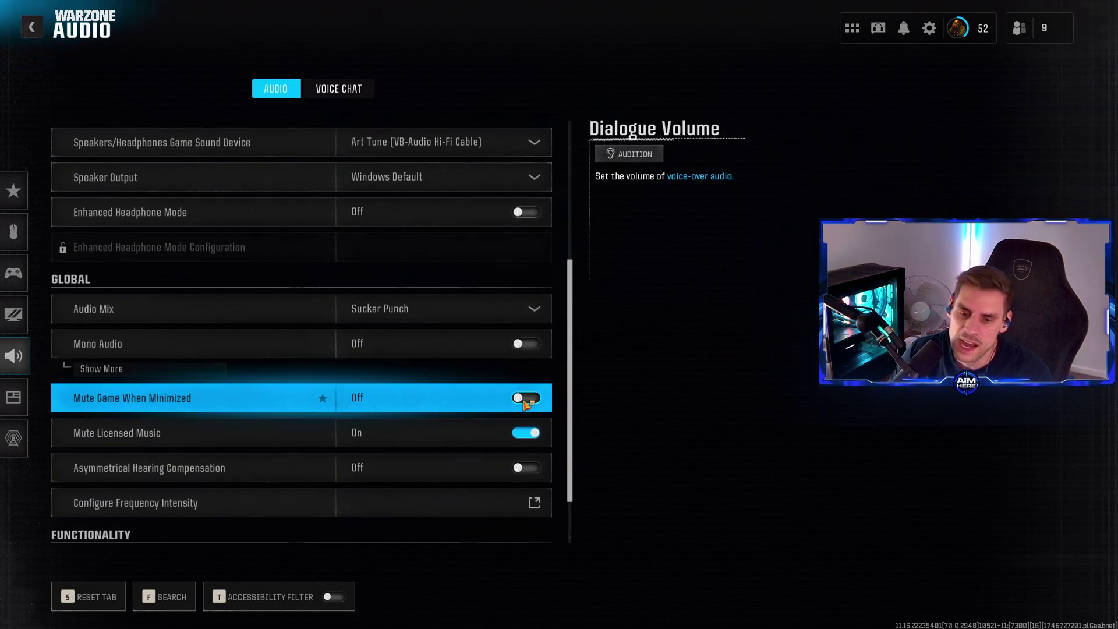
left_click(461, 312)
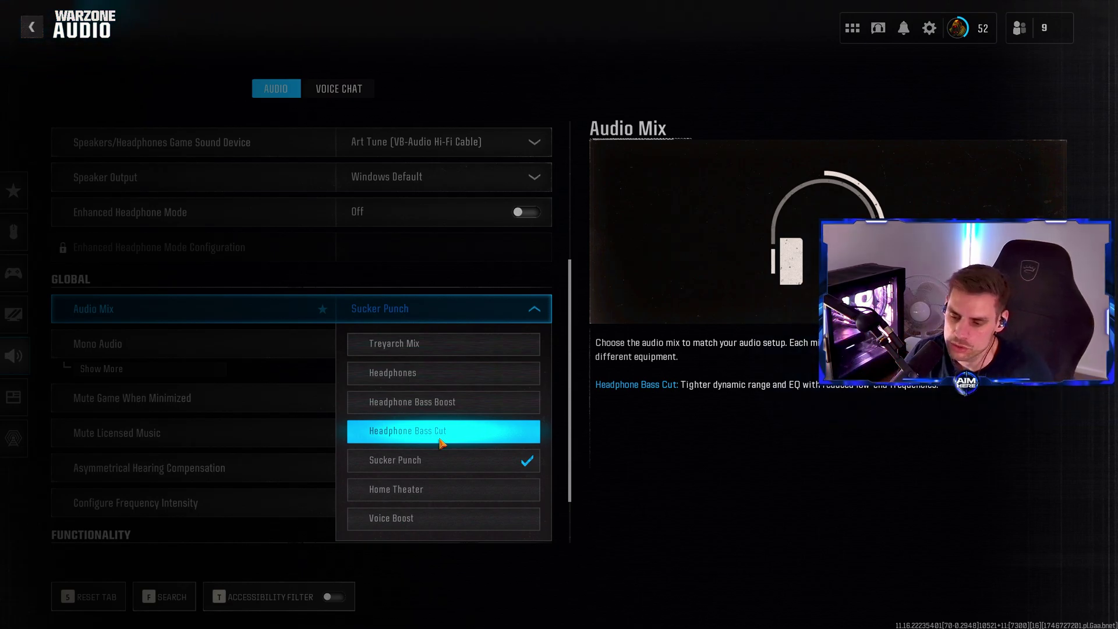
left_click(441, 444)
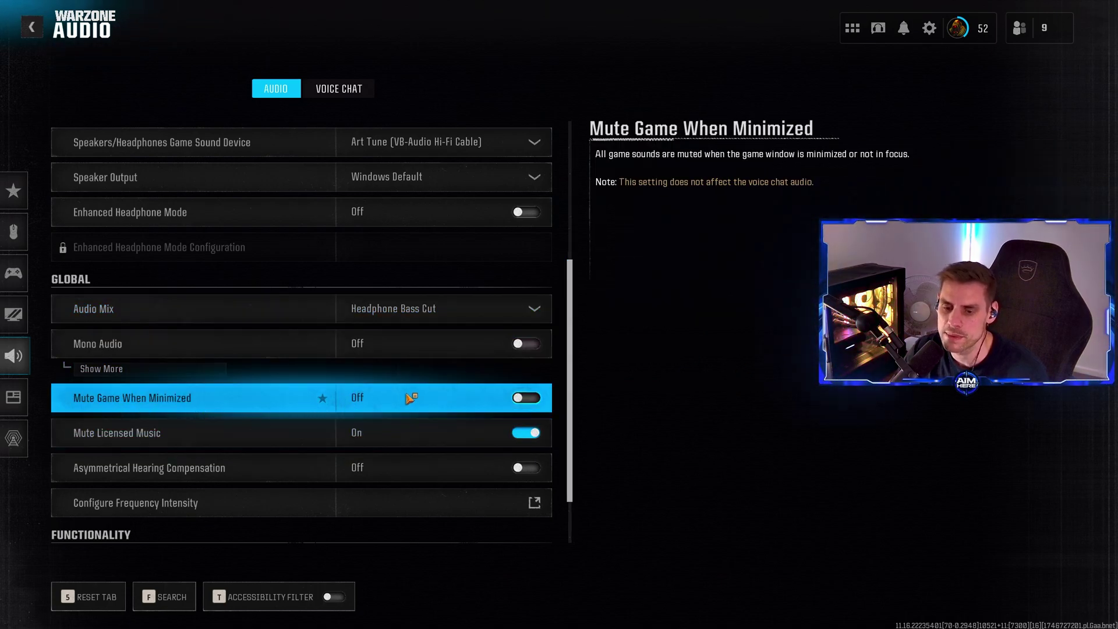
scroll(568, 487, "down", 2)
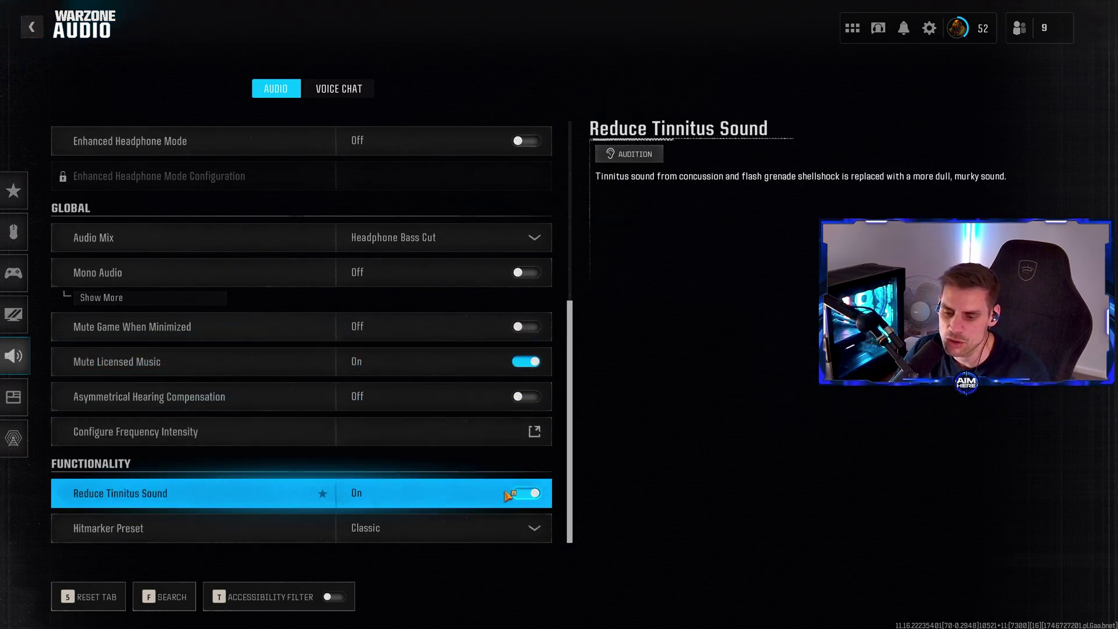
left_click(400, 527)
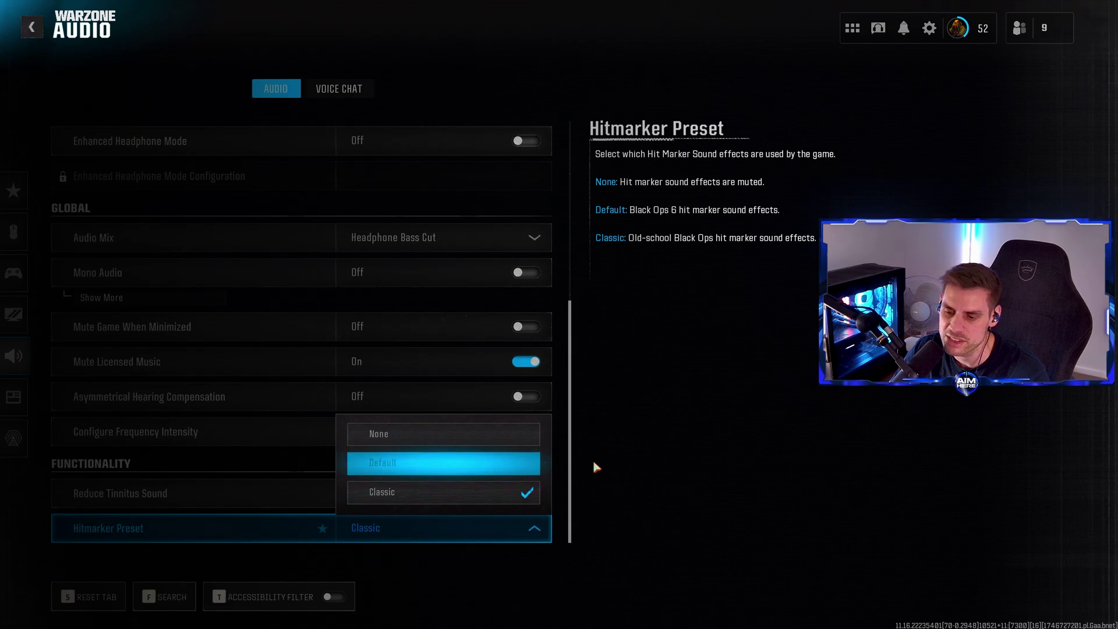
left_click(736, 491)
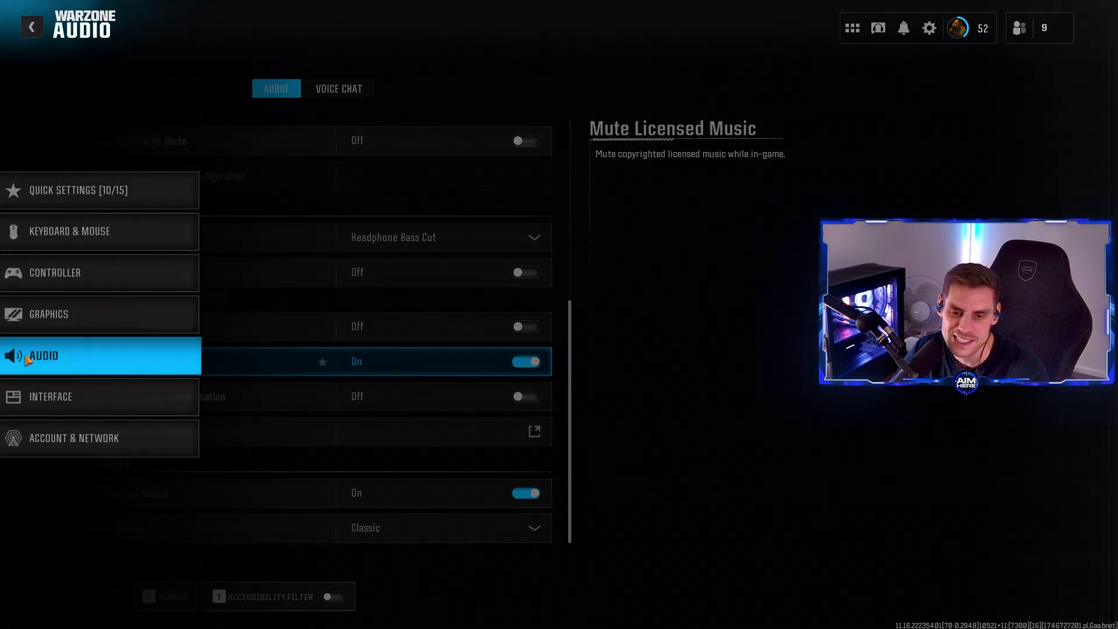
Step: Bring up Controller settings showing stick sensitivity 1.40/1.20 and vibration Off
left_click(78, 270)
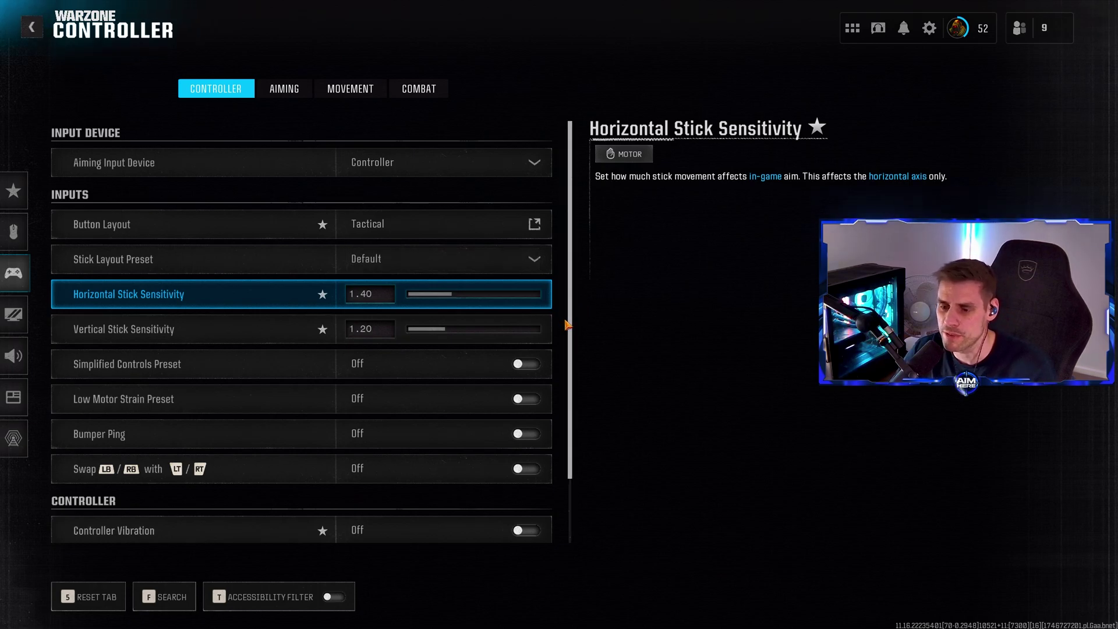
scroll(573, 372, "down", 2)
scroll(574, 372, "down", 1)
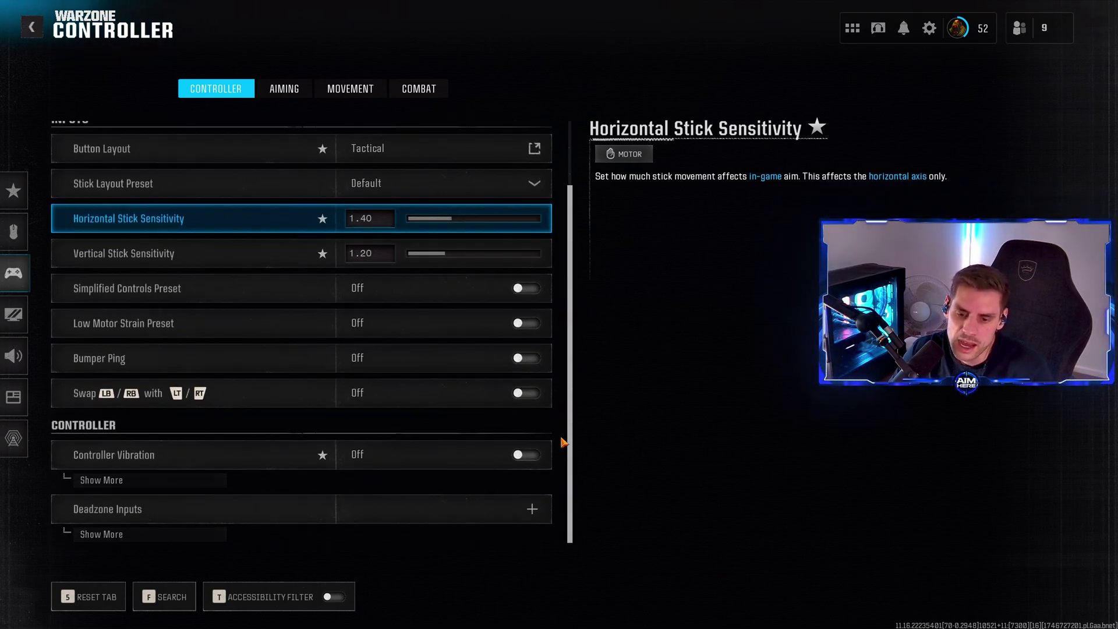
Step: Expand Deadzone Inputs (left max 60, right max 99), test the stick deadzone briefly, then go to Aiming
left_click(182, 537)
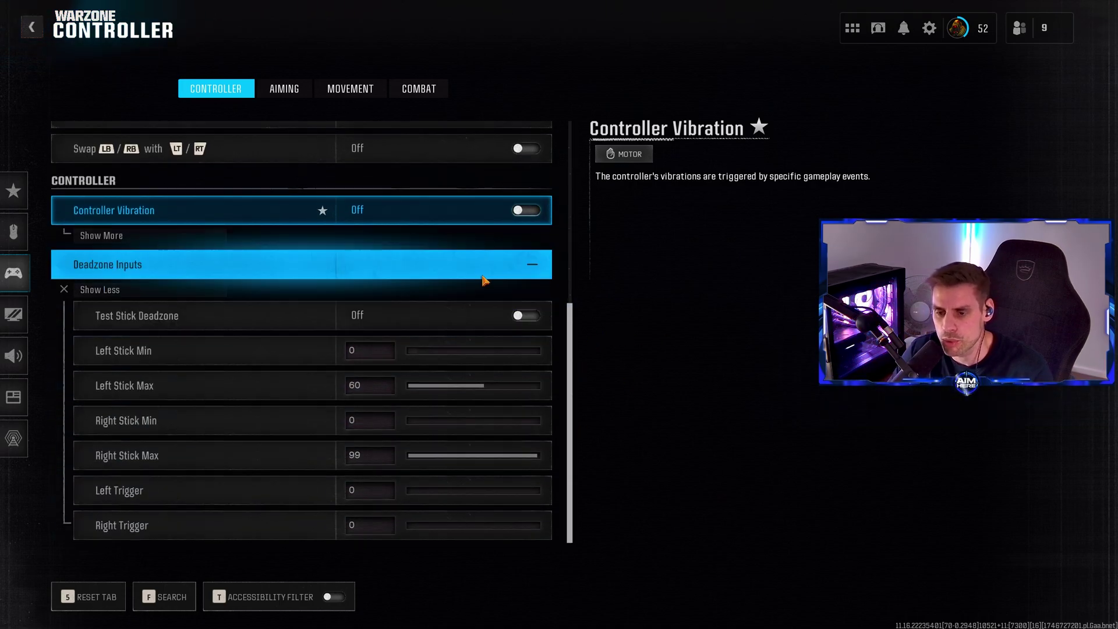
left_click(492, 315)
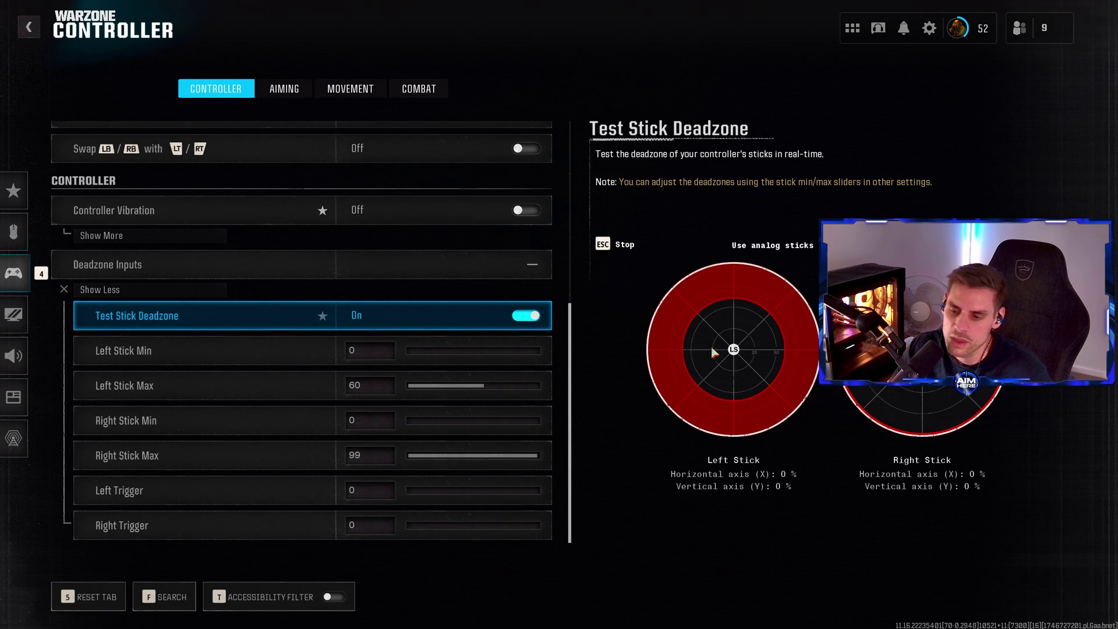
left_click(256, 356)
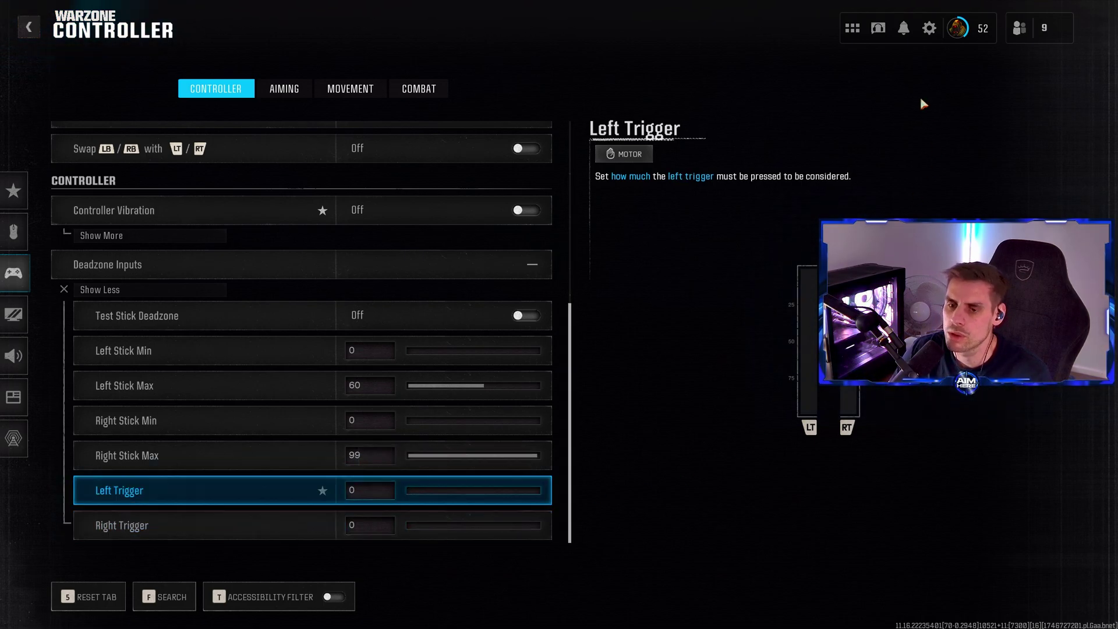
left_click(273, 96)
Step: Lower the ADS Sensitivity Multiplier to 0.95
left_click(231, 175)
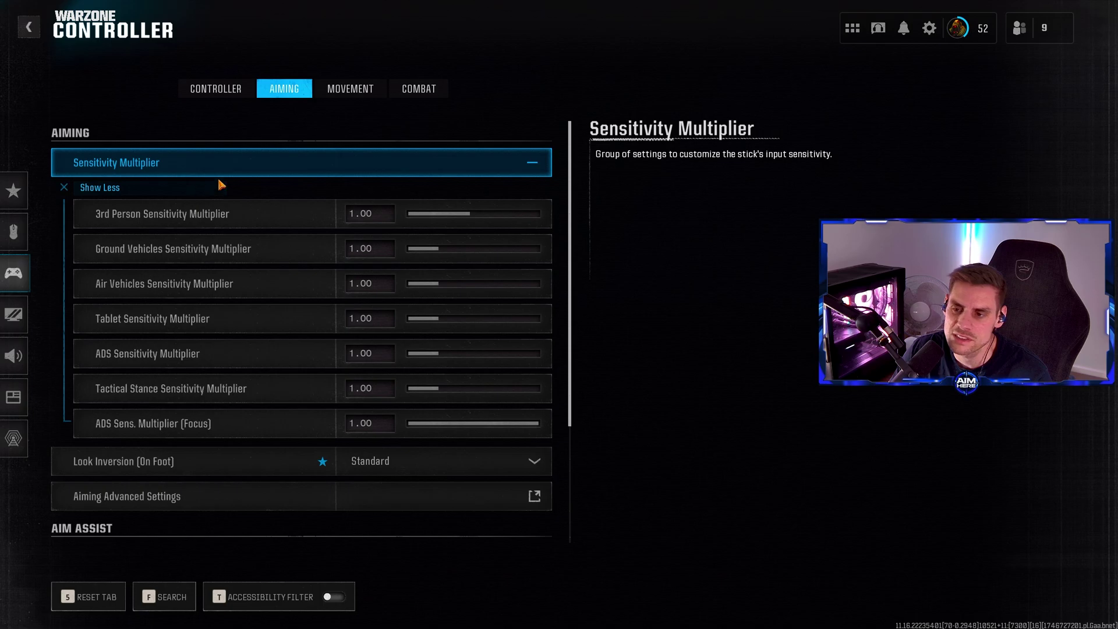
scroll(560, 151, "down", 1)
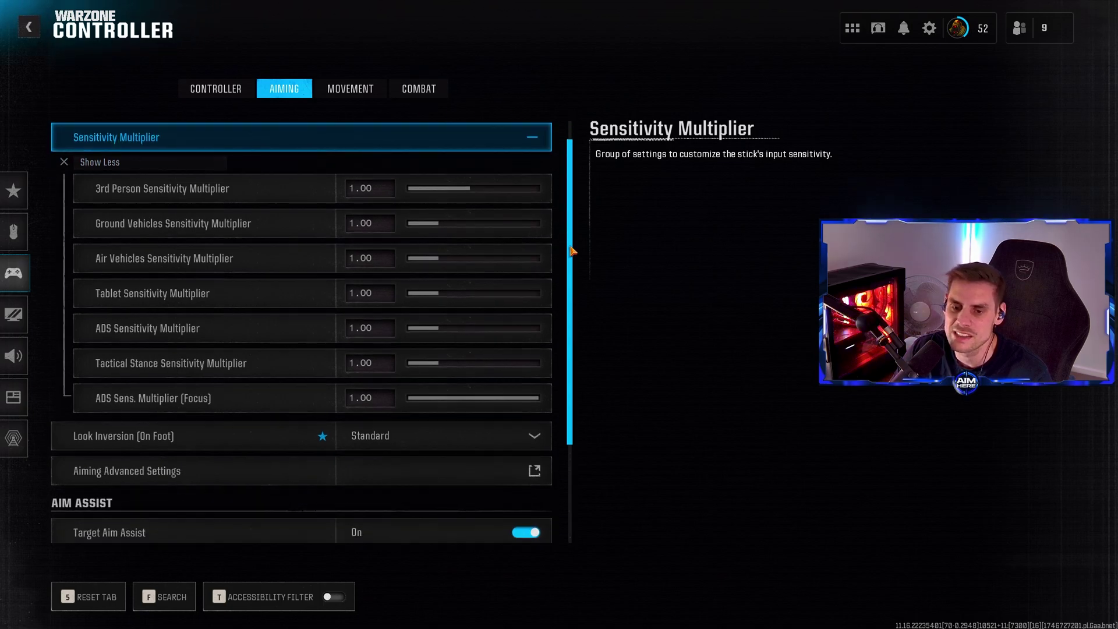
left_click(443, 329)
left_click(437, 329)
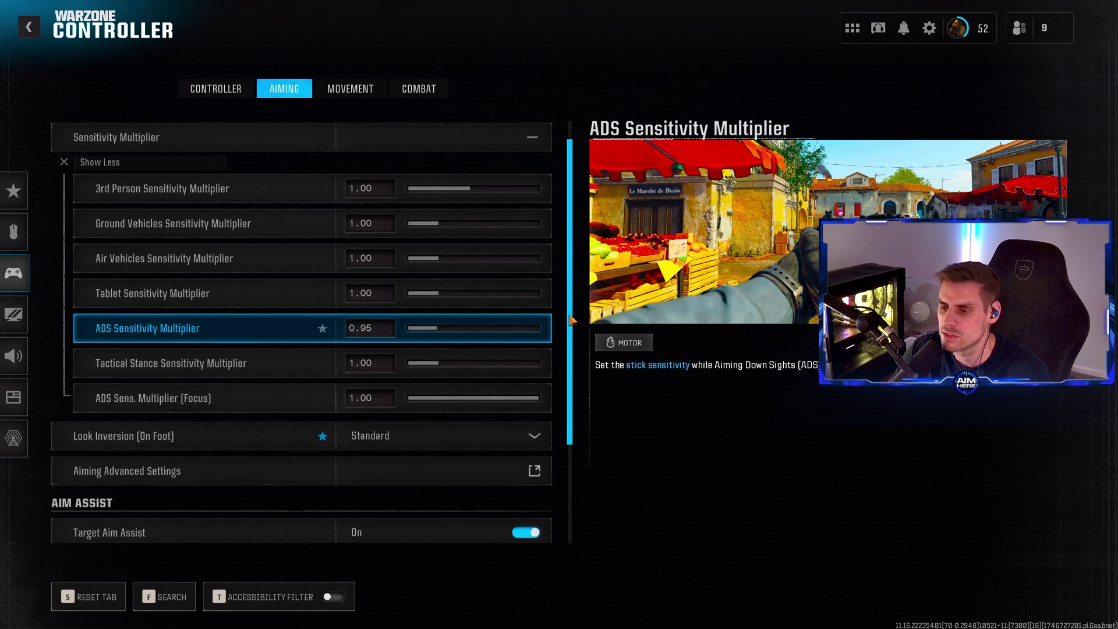
left_click(175, 164)
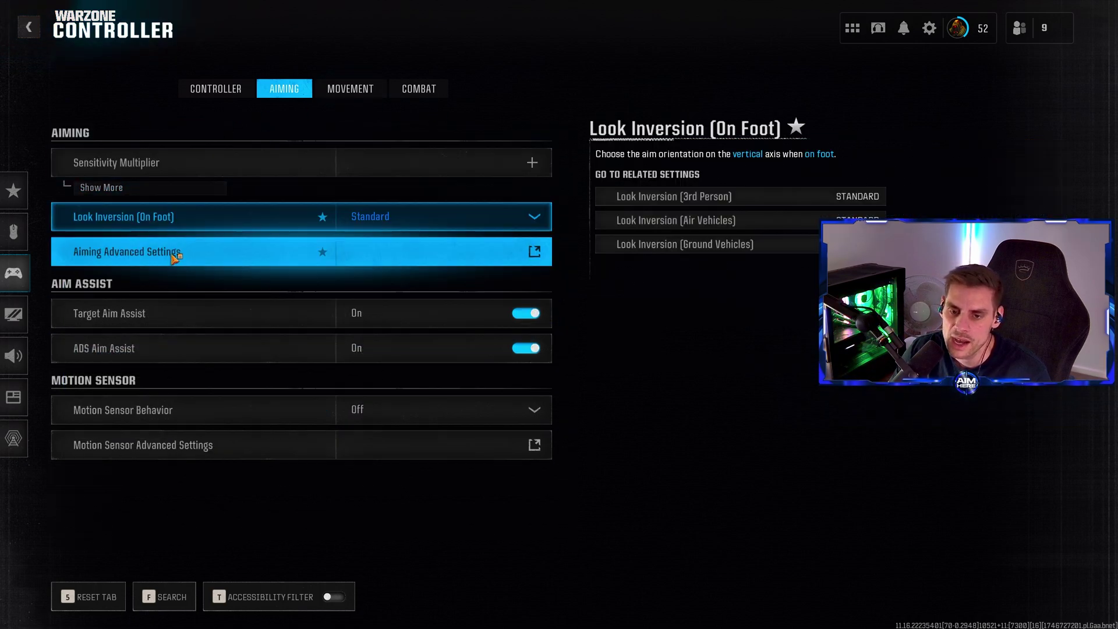
Step: Review Aiming Advanced Settings, keeping ADS transition timing Instant, then return to Aiming
left_click(175, 257)
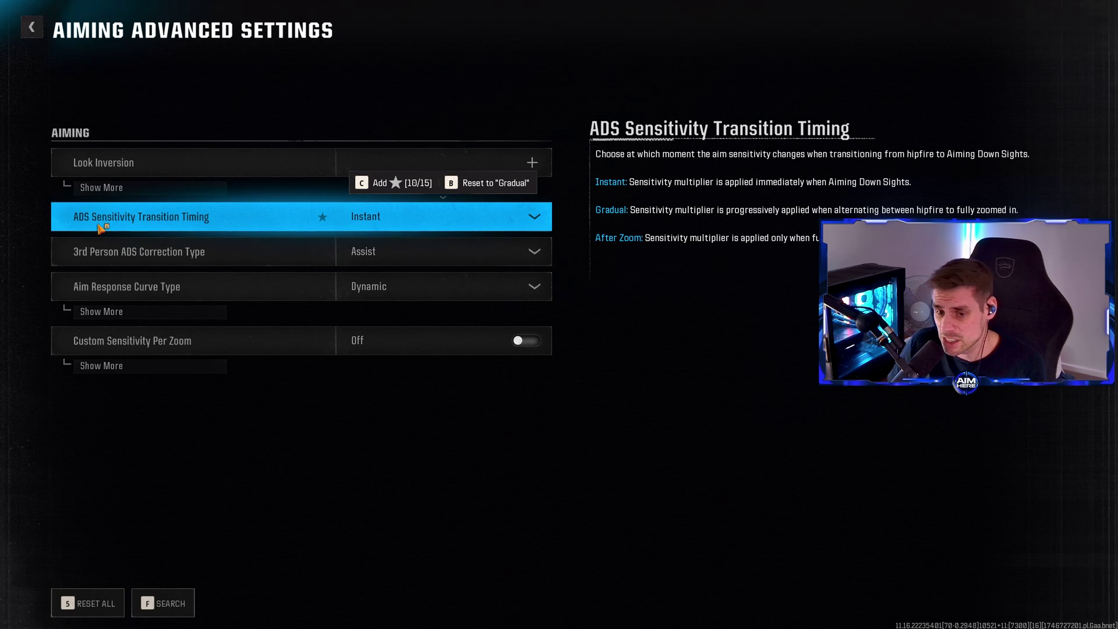
left_click(431, 229)
left_click(432, 227)
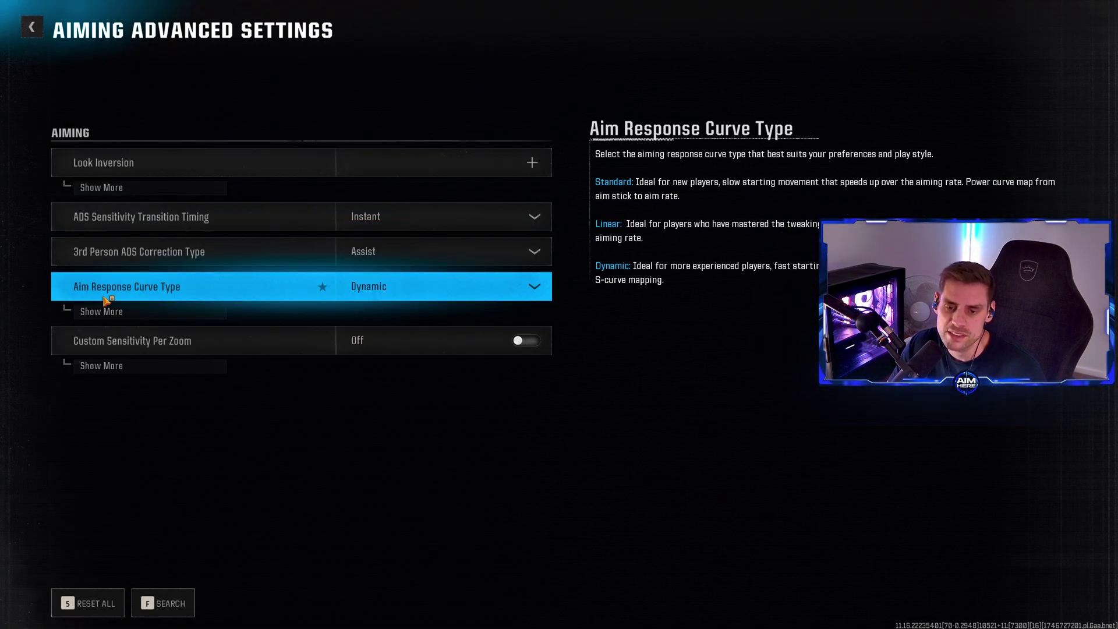
left_click(176, 317)
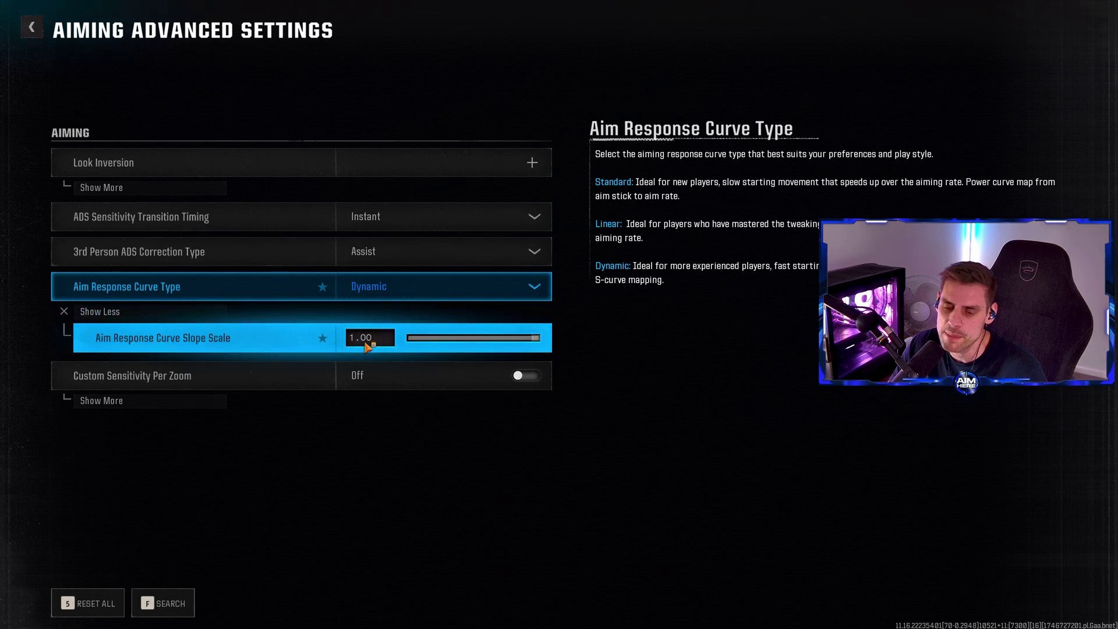
left_click(172, 314)
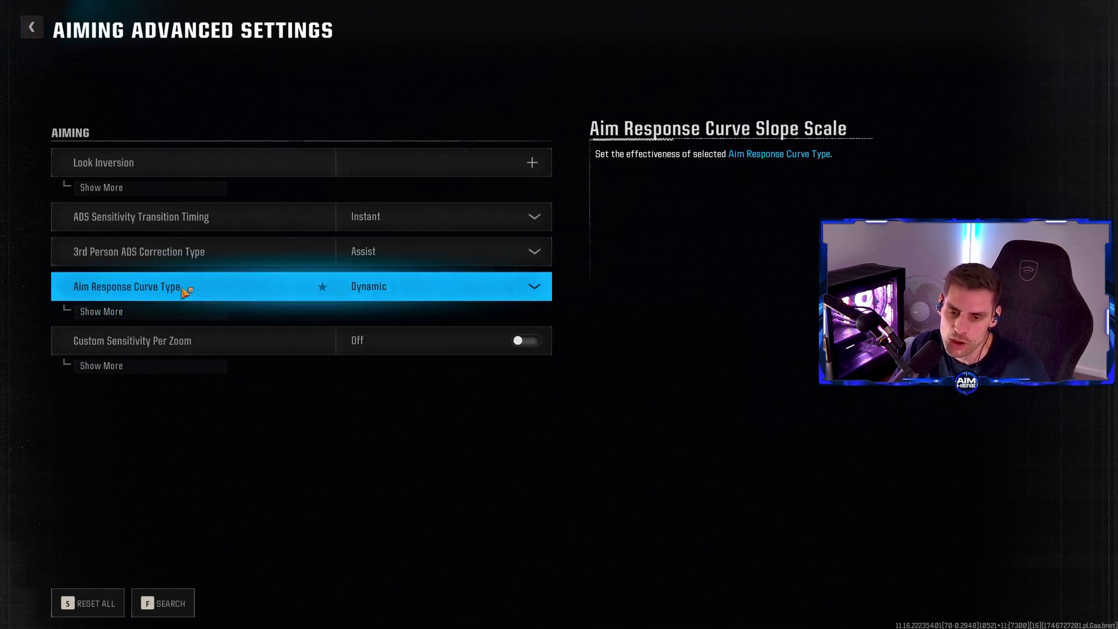
left_click(148, 367)
left_click(105, 324)
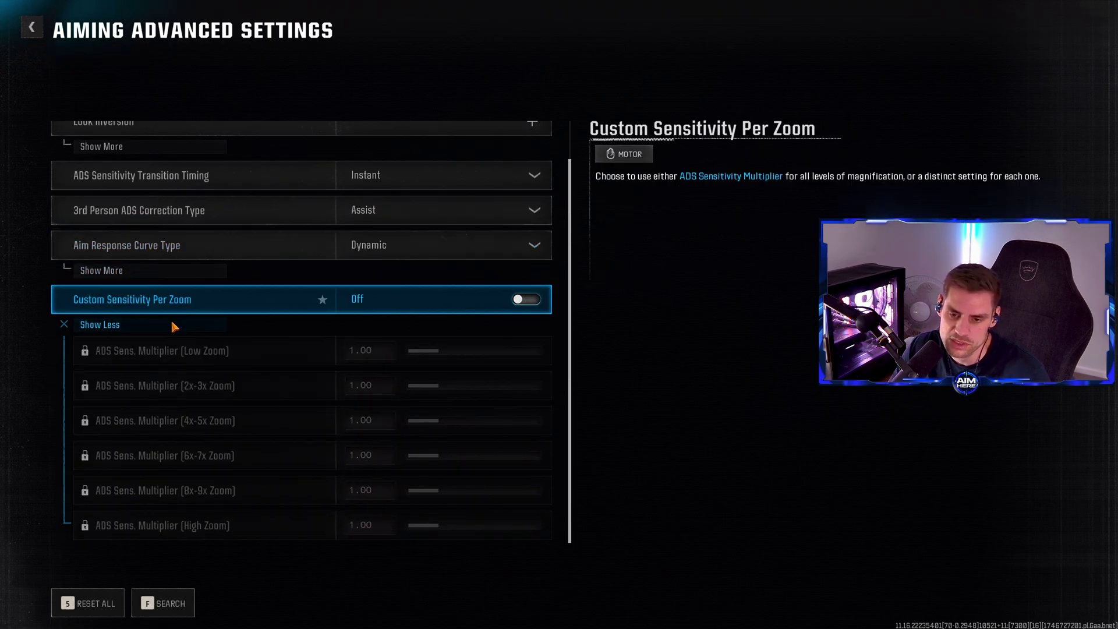
key("Escape")
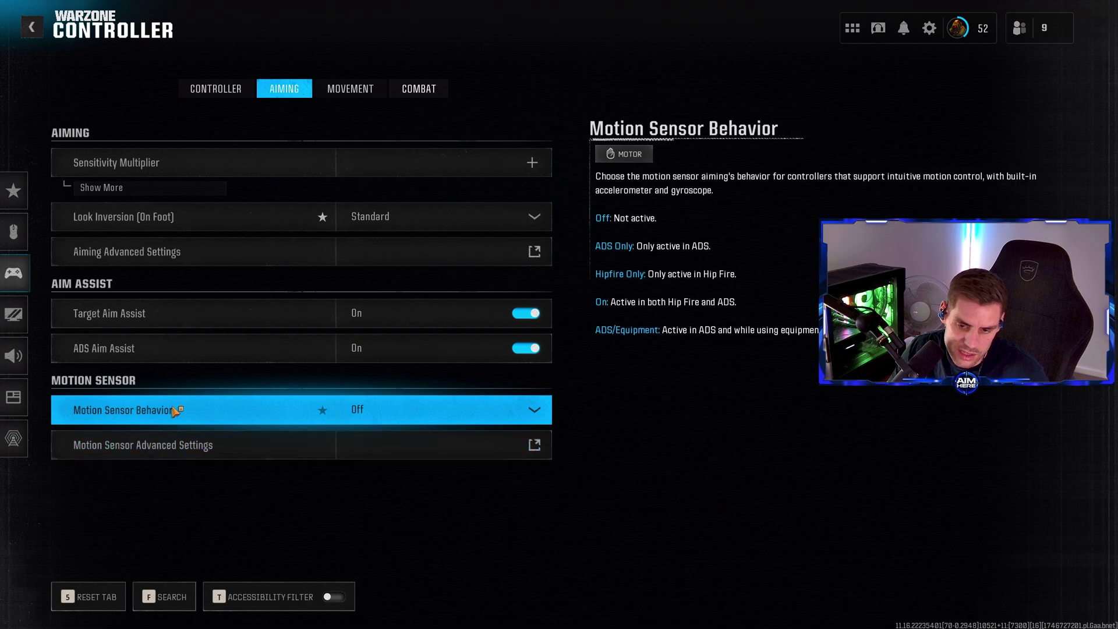
Step: In Movement settings, expand and collapse the Sprint Assist sub-settings
left_click(340, 93)
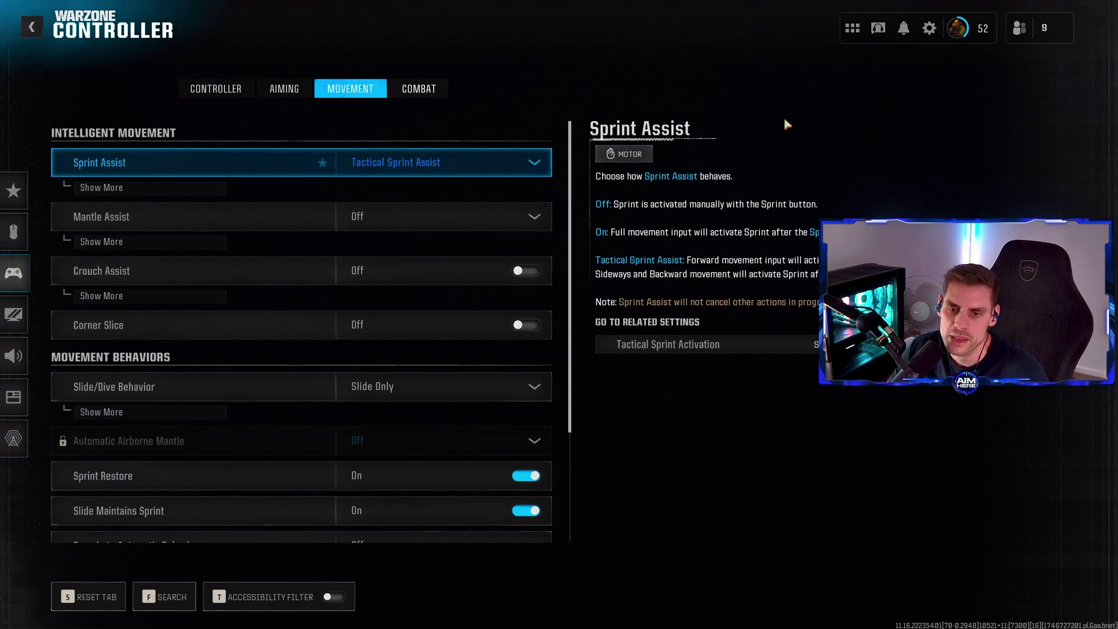
left_click(398, 156)
key("Escape")
left_click(182, 187)
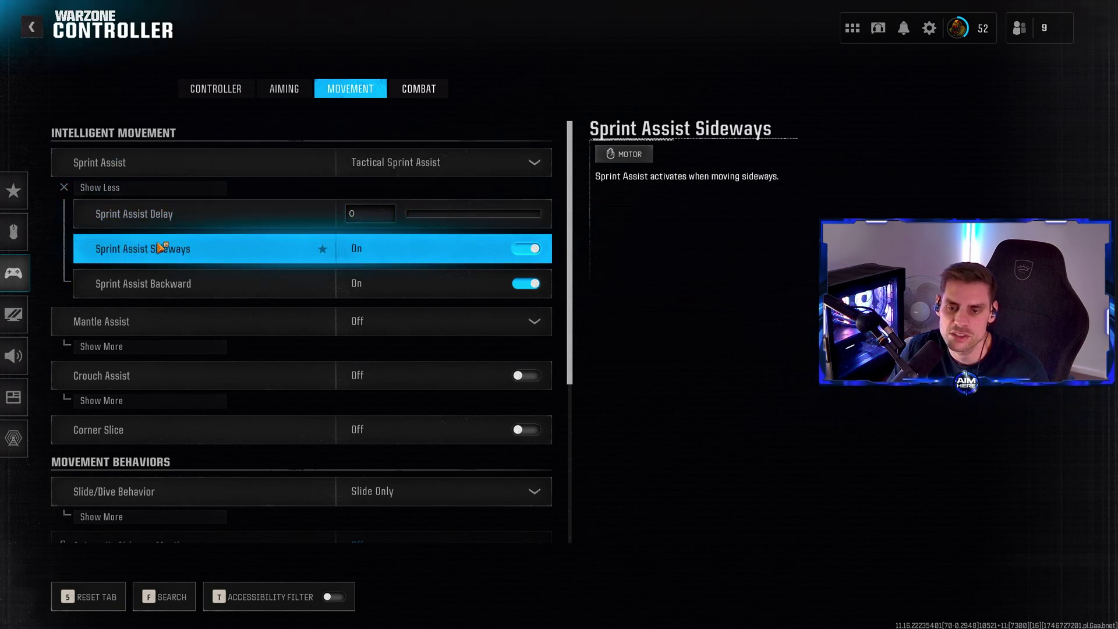
left_click(149, 188)
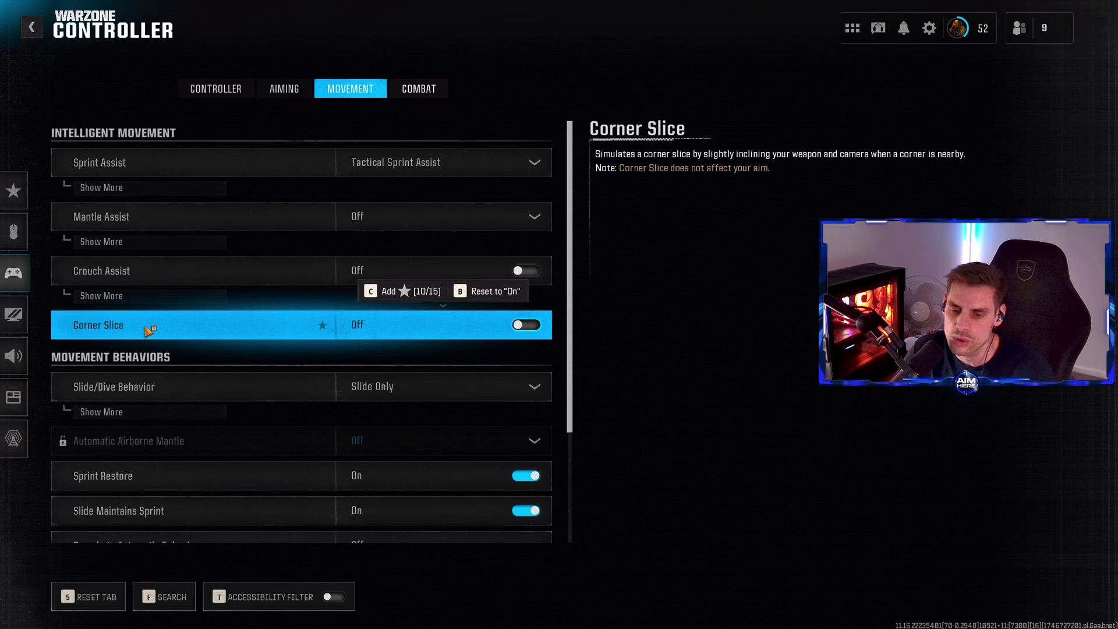
Step: Keep Slide/Dive Behavior on Slide Only
left_click(170, 416)
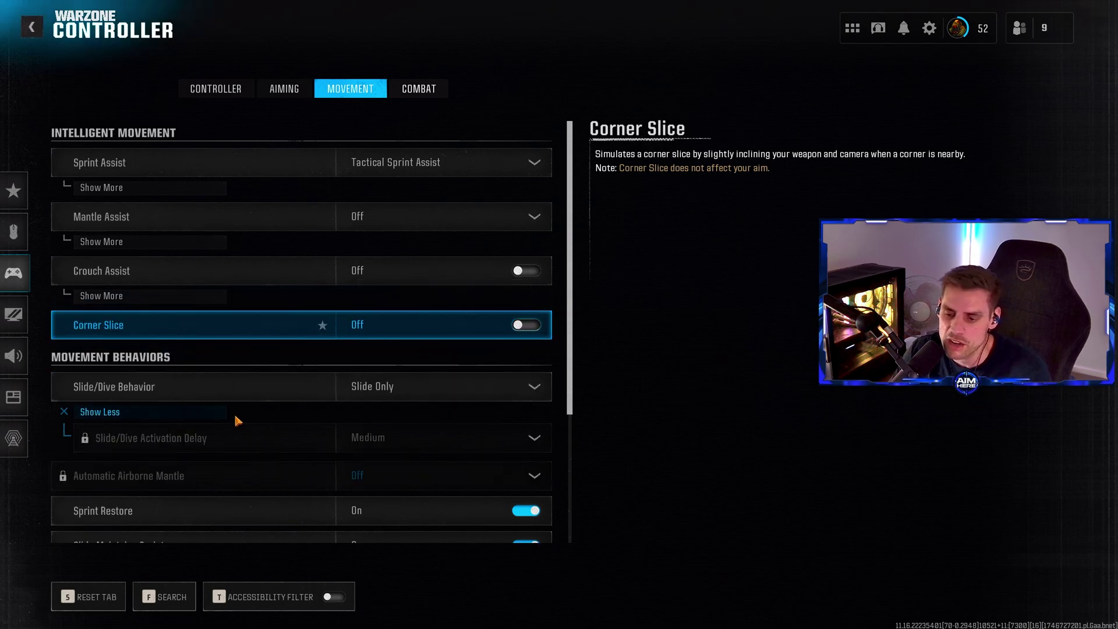
left_click(506, 395)
left_click(491, 386)
left_click(394, 395)
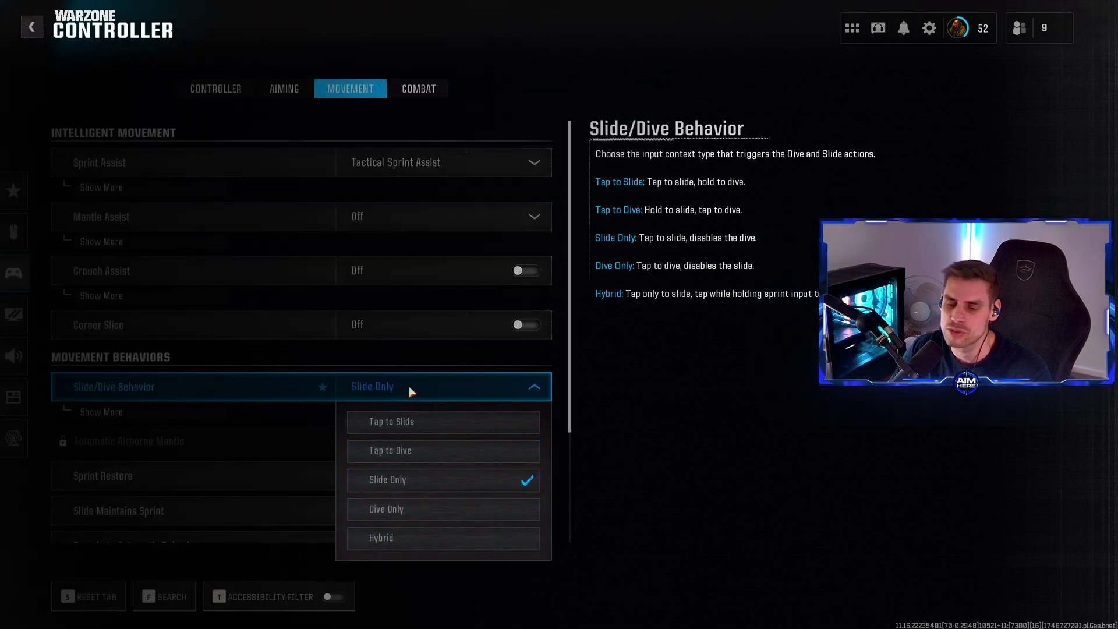
left_click(411, 391)
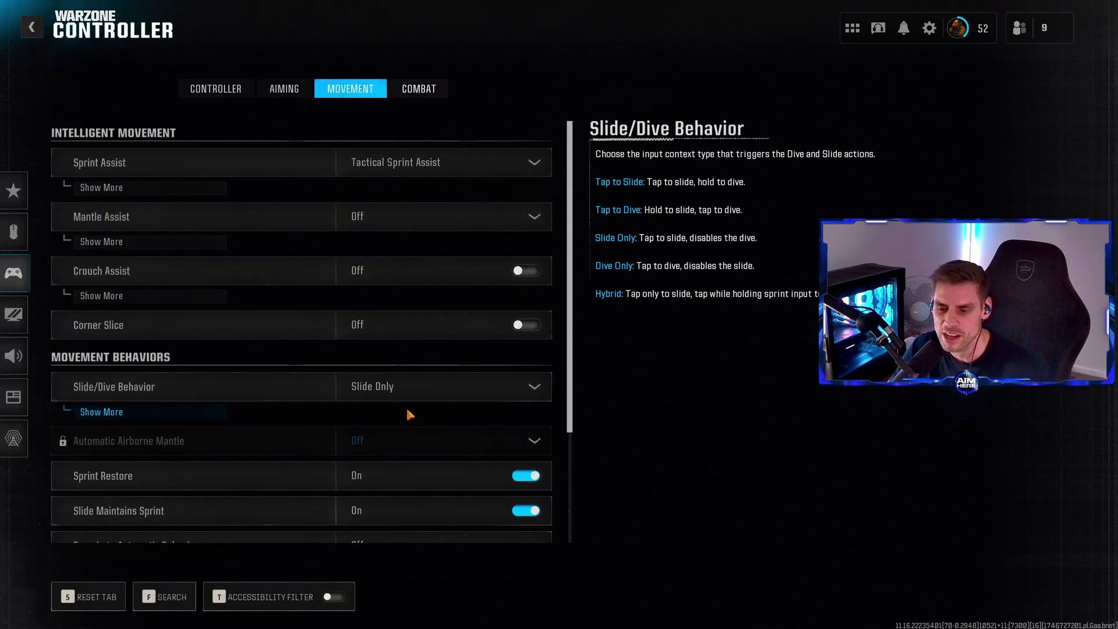
Step: Scroll down and open Movement Advanced Settings
scroll(574, 401, "down", 2)
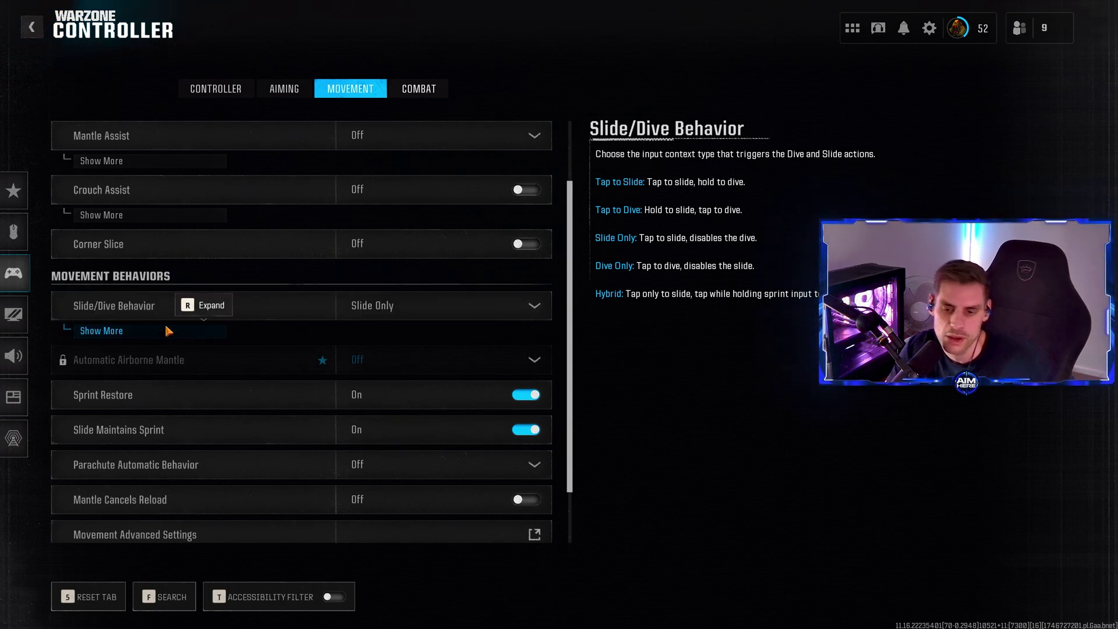
scroll(574, 378, "up", 1)
scroll(562, 507, "down", 2)
scroll(174, 408, "up", 1)
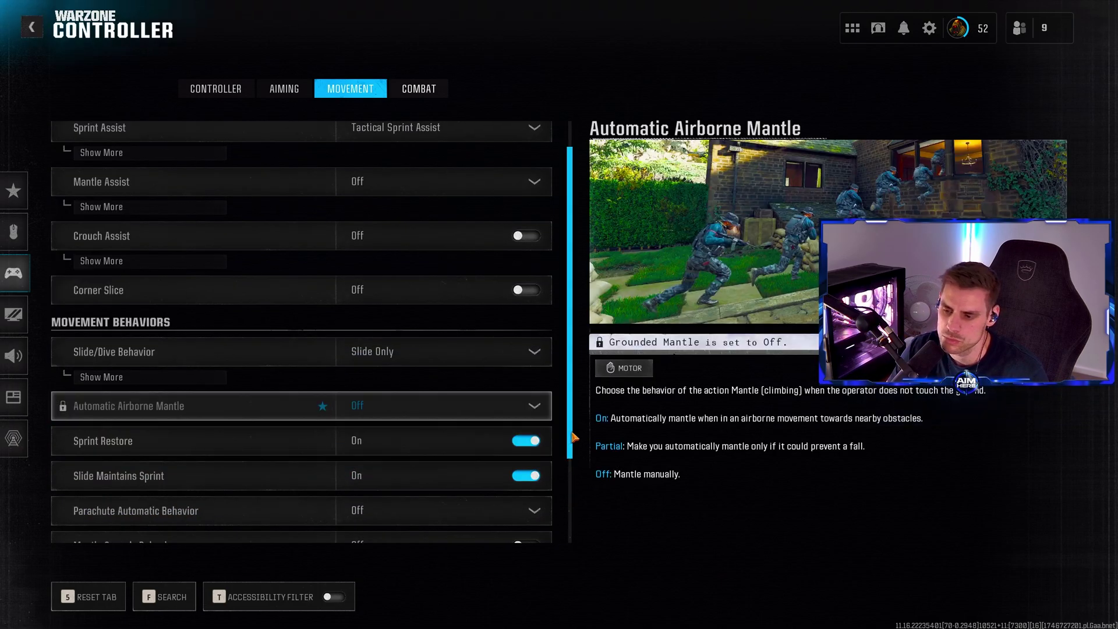
scroll(570, 465, "down", 1)
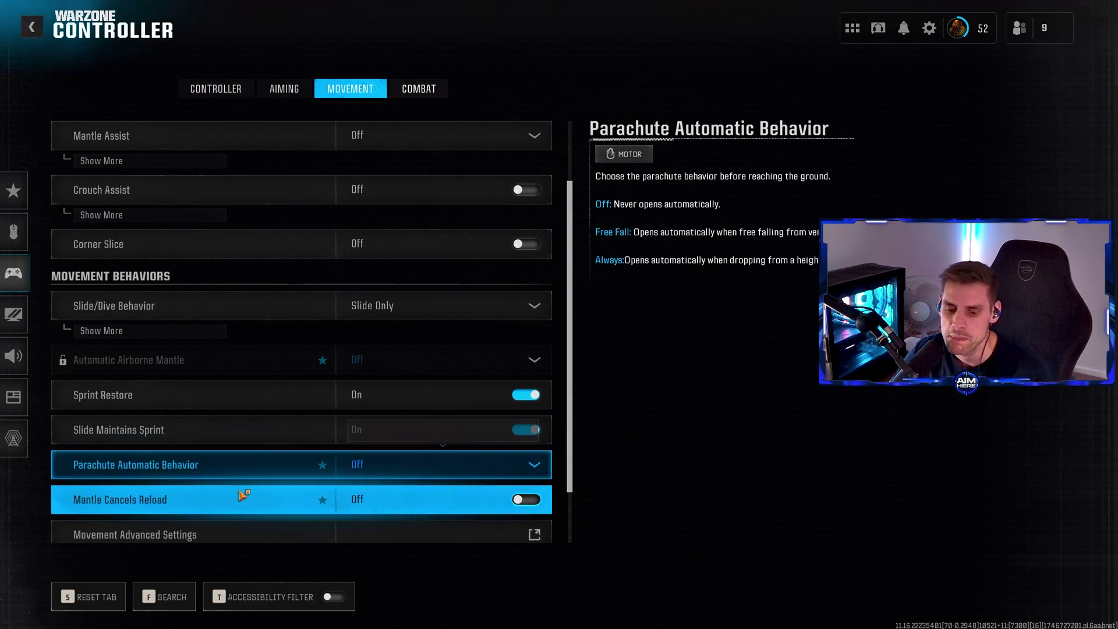
left_click(244, 531)
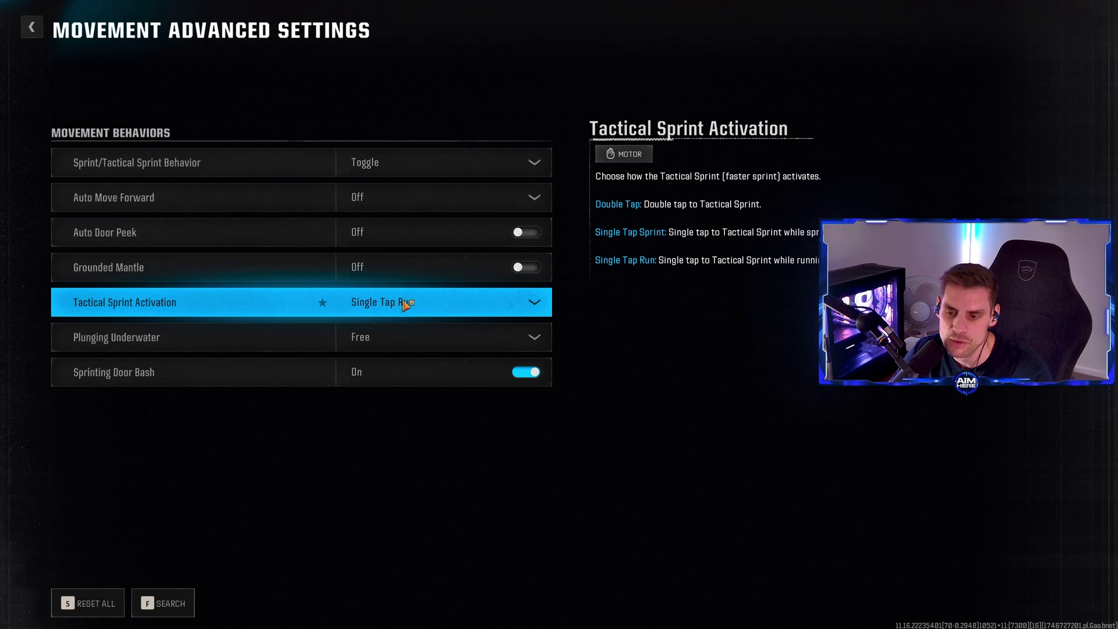
Step: Review advanced movement options (Plunging Underwater Free, Sprinting Door Bash On) and go back to Movement
mouse_move(432, 306)
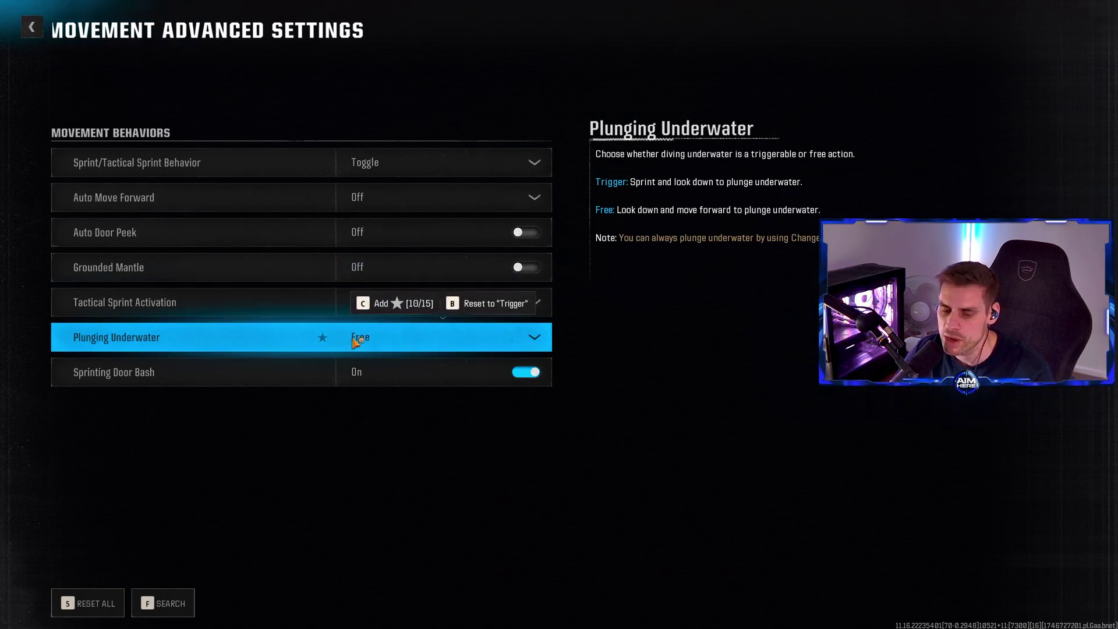
mouse_move(235, 371)
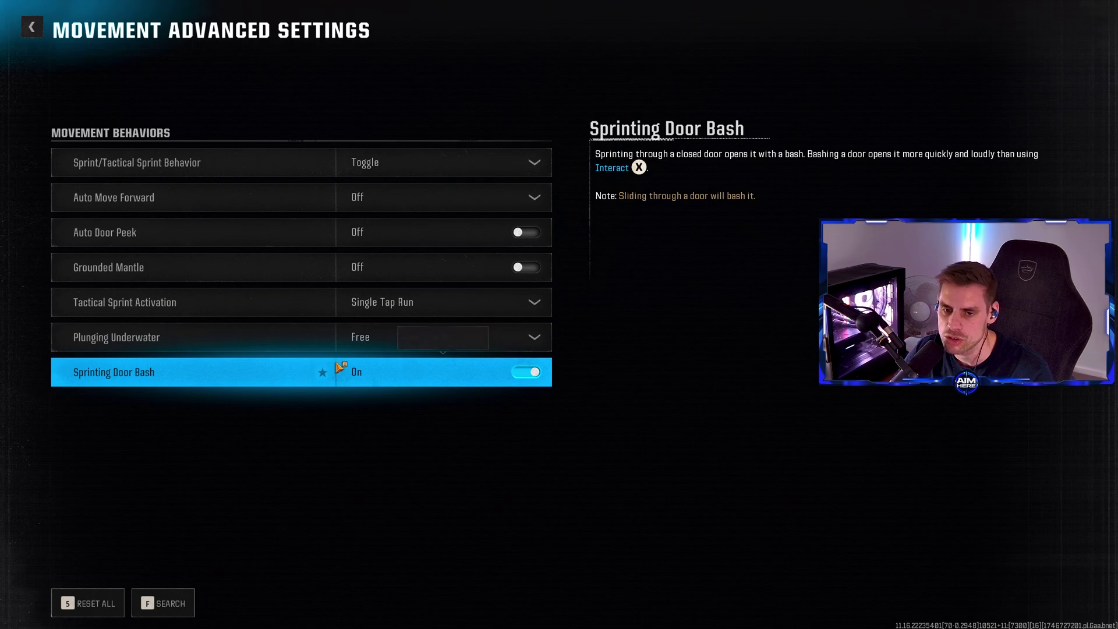
left_click(42, 28)
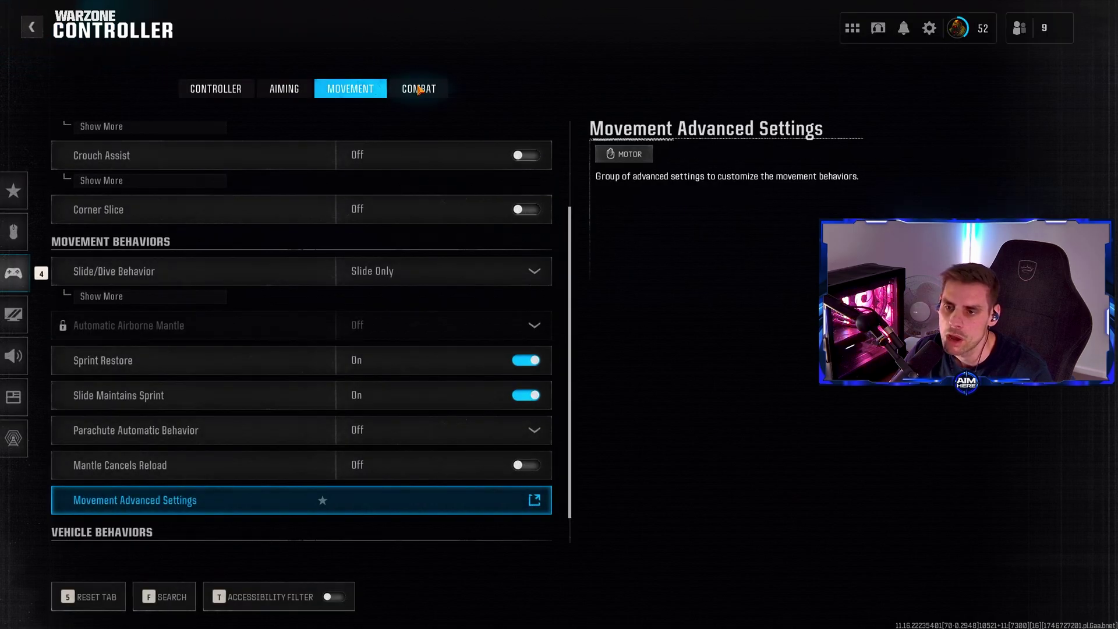
Step: Switch to Combat settings and check Armor Plate Behavior, leaving it on Apply All
left_click(419, 89)
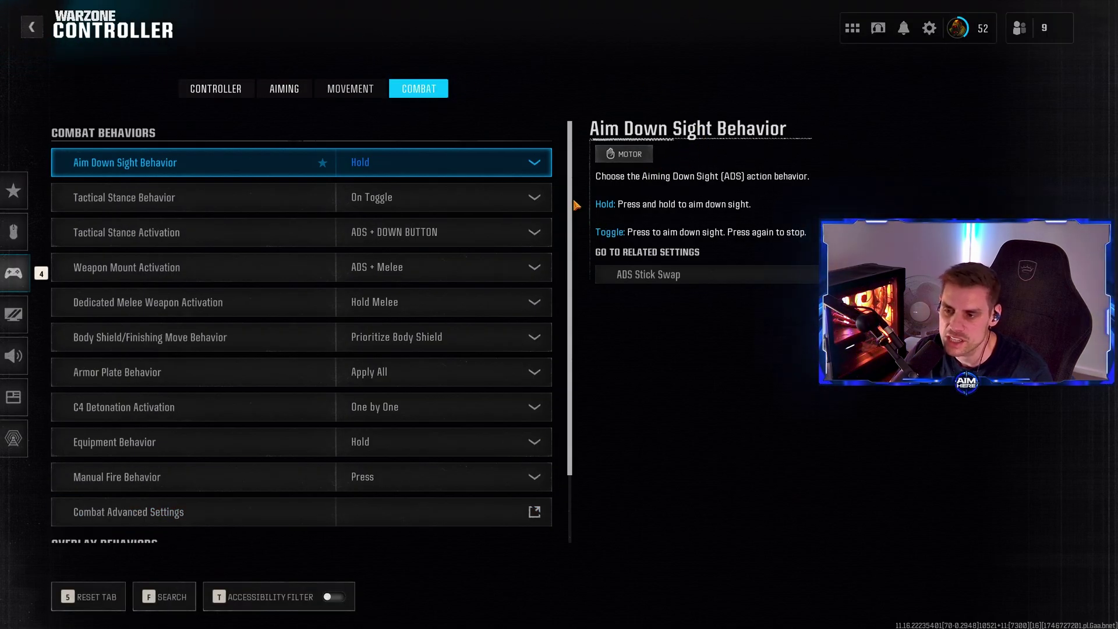
scroll(565, 243, "down", 2)
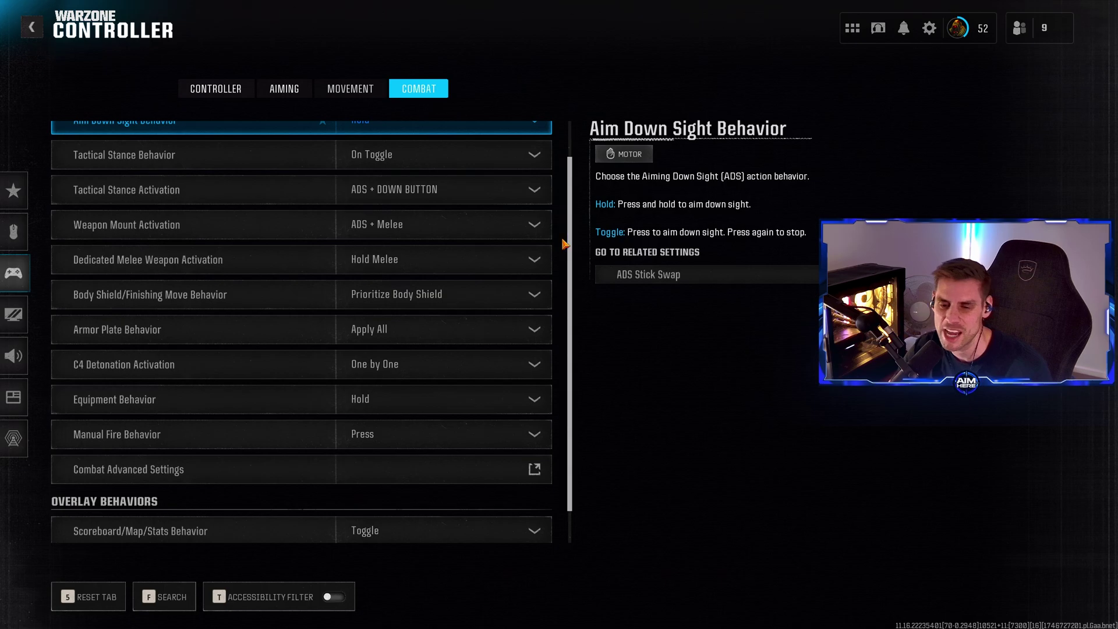
left_click(466, 337)
left_click(466, 337)
Step: Keep C4 Detonation Activation on One by One and open Combat Advanced Settings
key("Down")
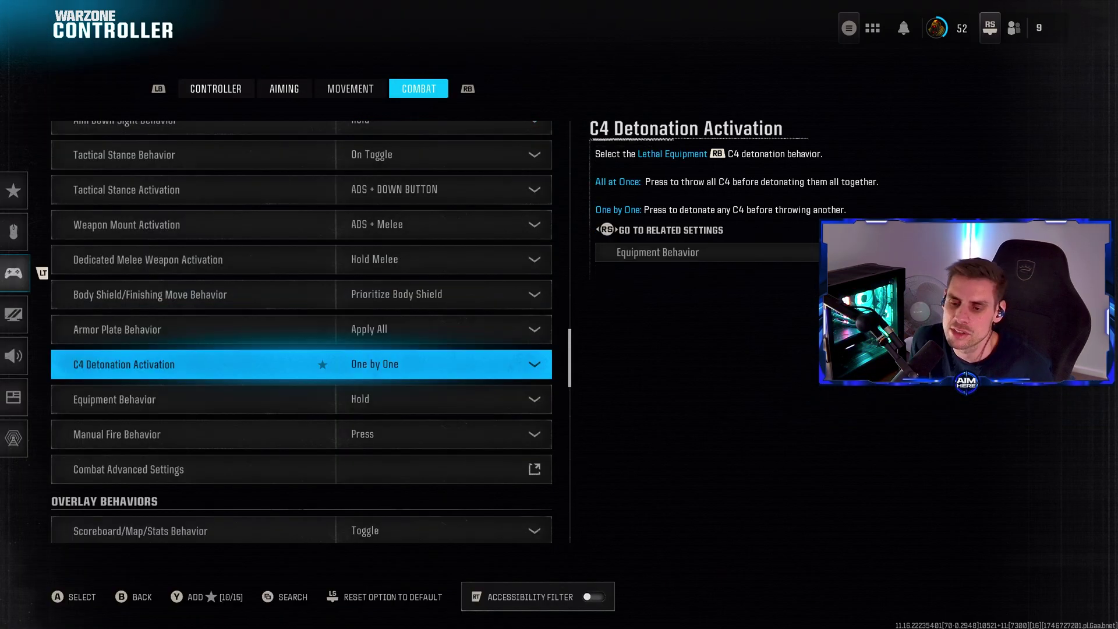
key("Return")
key("Return")
key("Down")
key("Down")
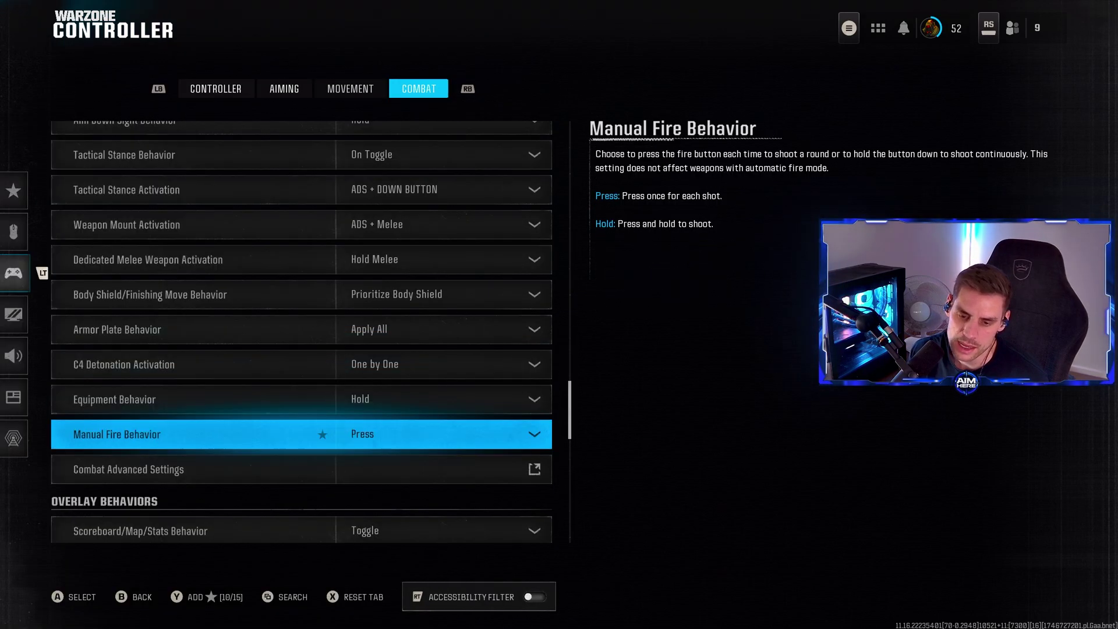
key("Down")
key("Return")
key("Down")
key("Down")
key("Down")
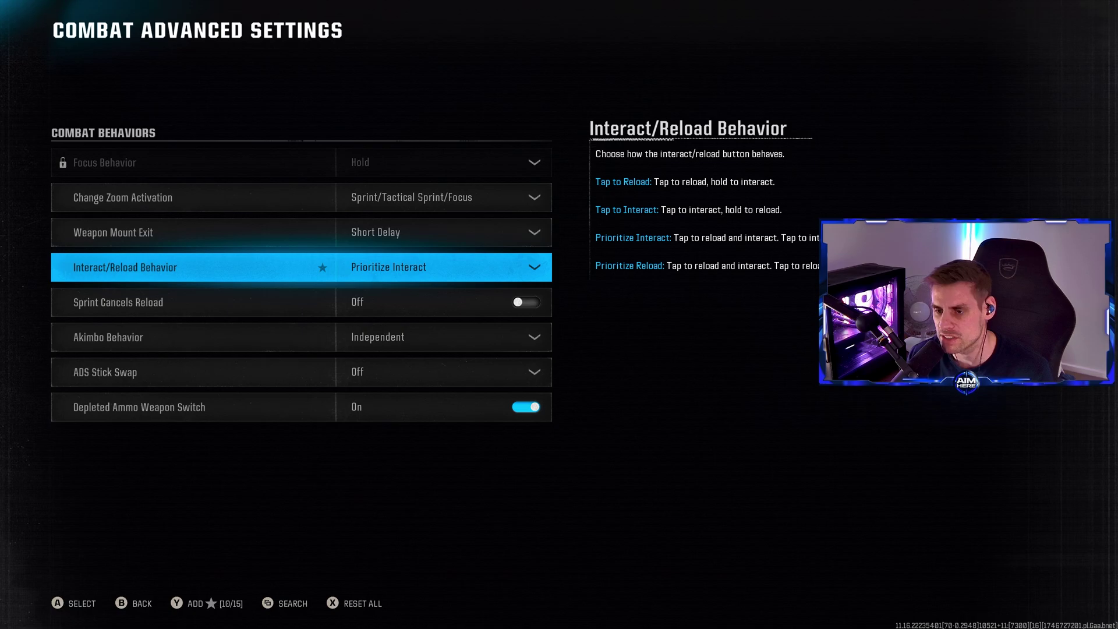
Step: Keep Interact/Reload on Prioritize Interact, review Akimbo and Depleted Ammo, then return to the Combat list
key("Return")
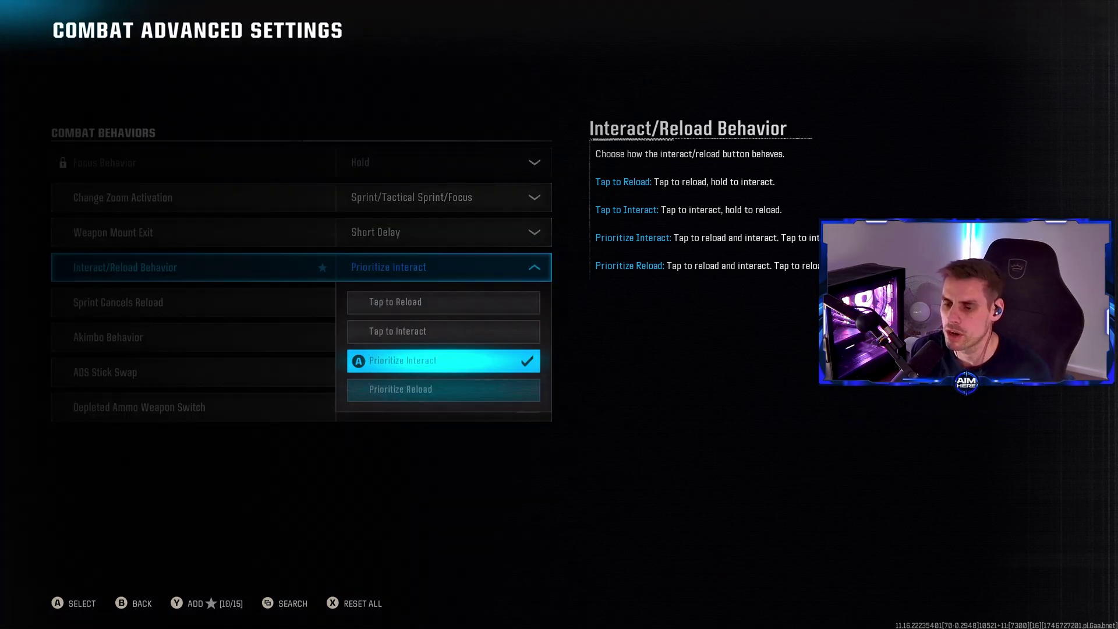
key("Return")
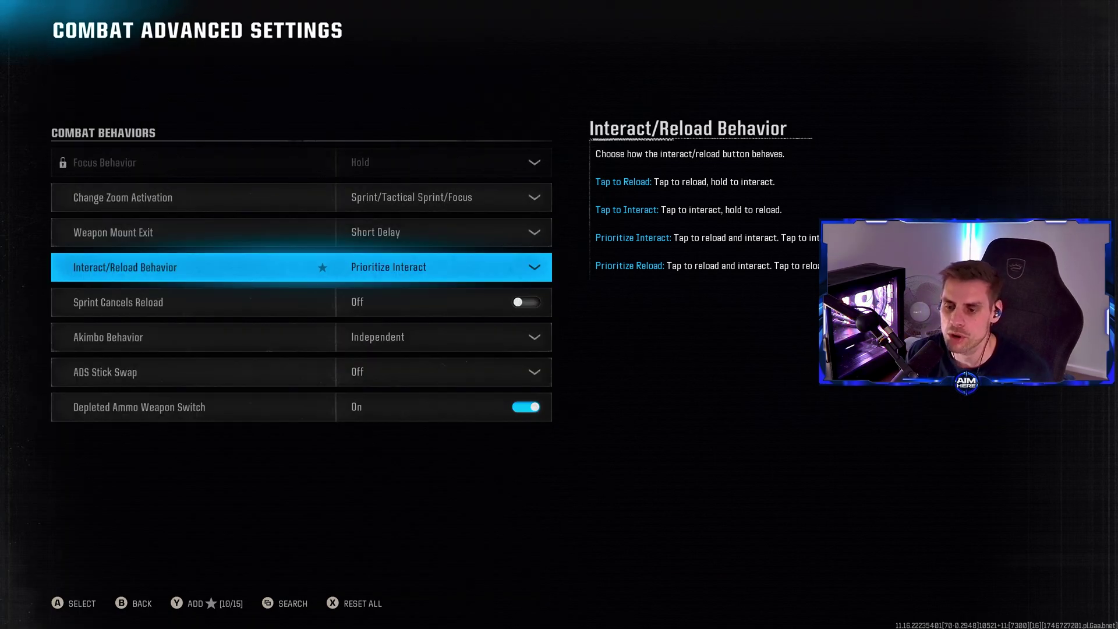
key("Down")
key("Down")
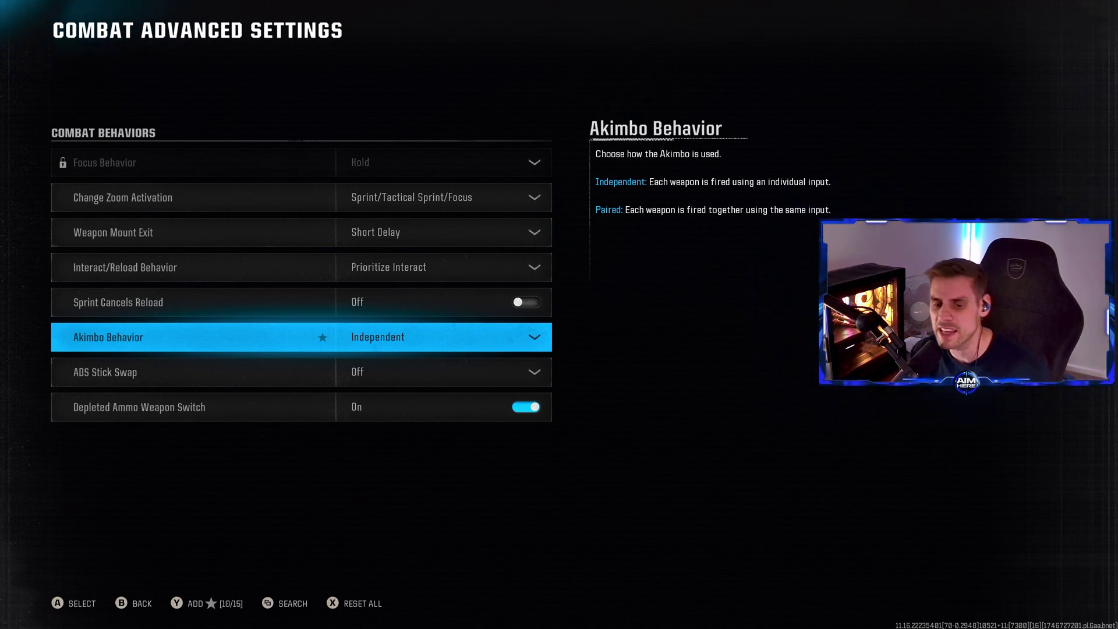
key("Down")
key("Down")
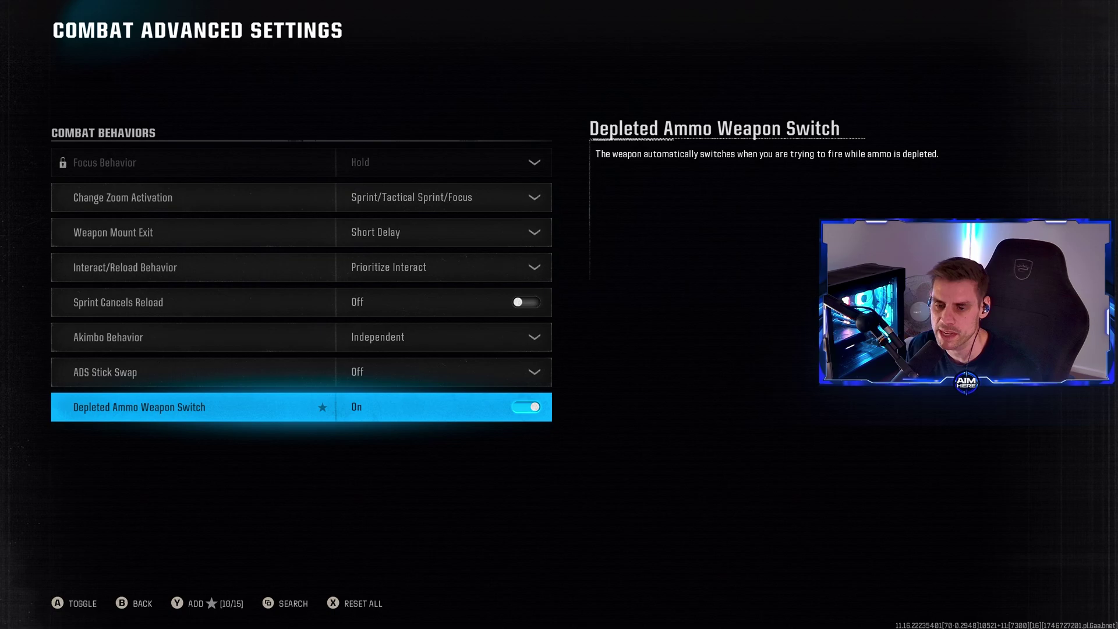
key("Escape")
key("Down")
key("Down")
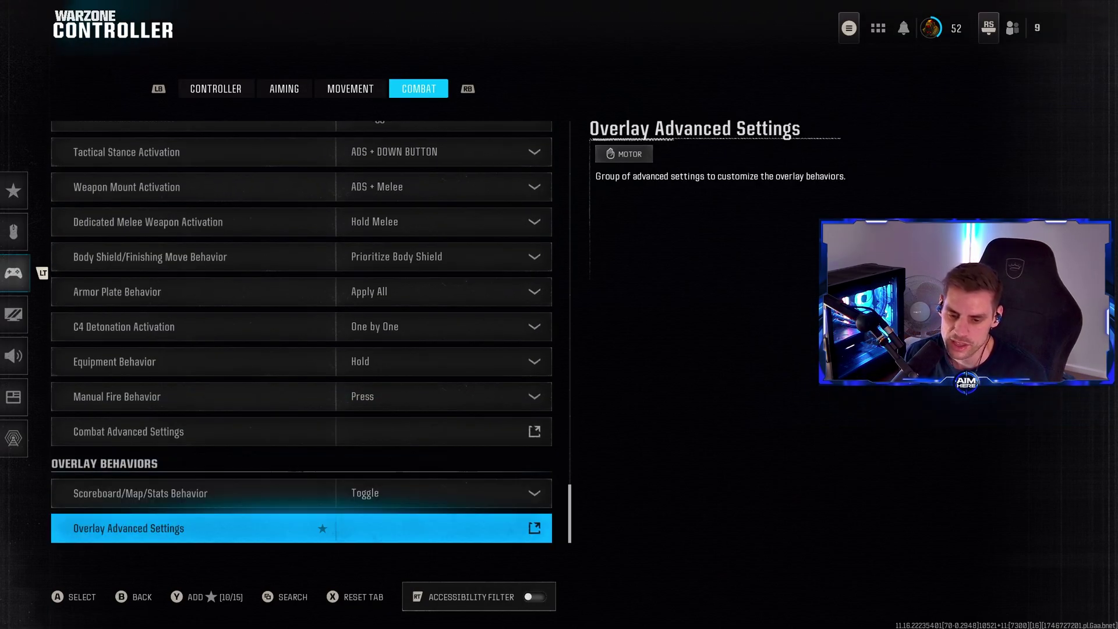
Step: Open the Overlay Advanced Settings and close them again without changes
key("Return")
key("Escape")
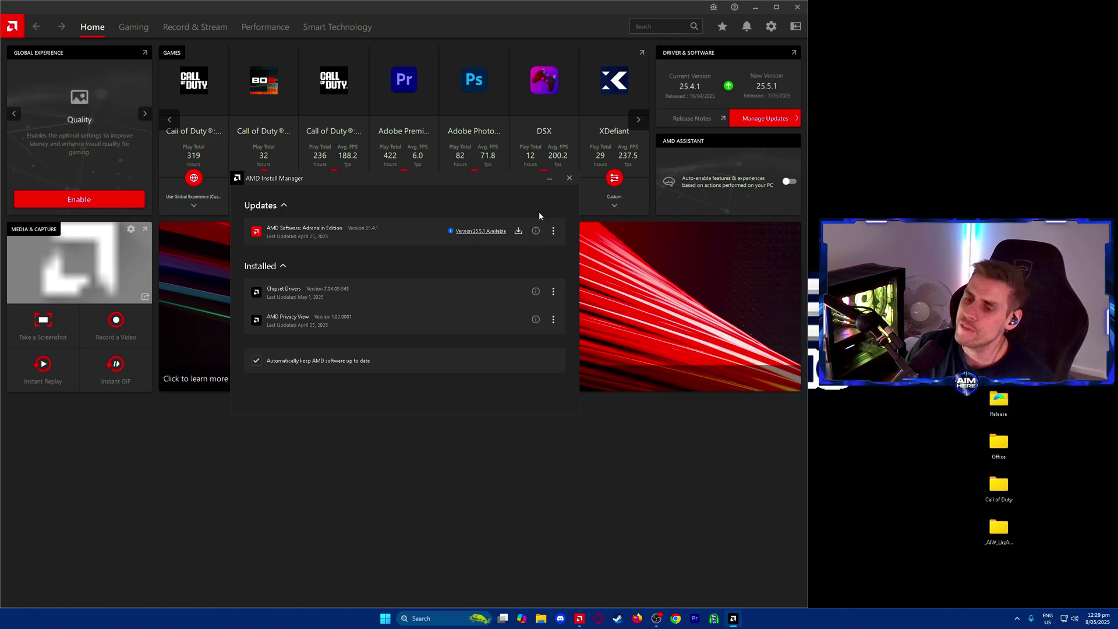
Step: Close the AMD Install Manager offering 25.5.1 over installed 25.4.1
left_click(570, 180)
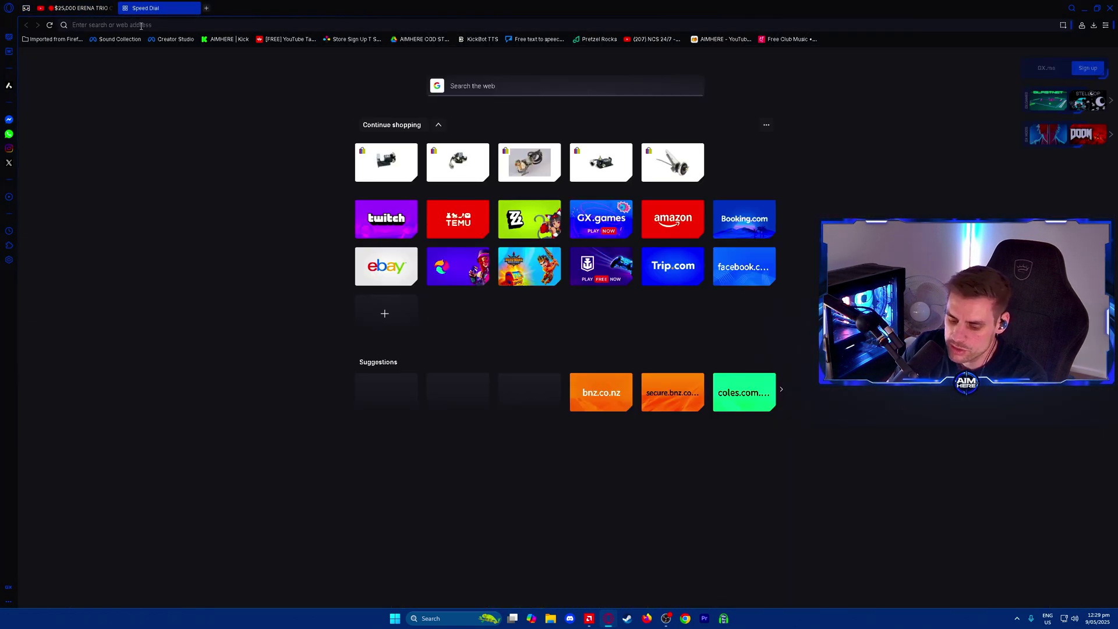
Step: Search the web for 'amd adrenalin' and open AMD's Drivers and Support page
type("amd adre")
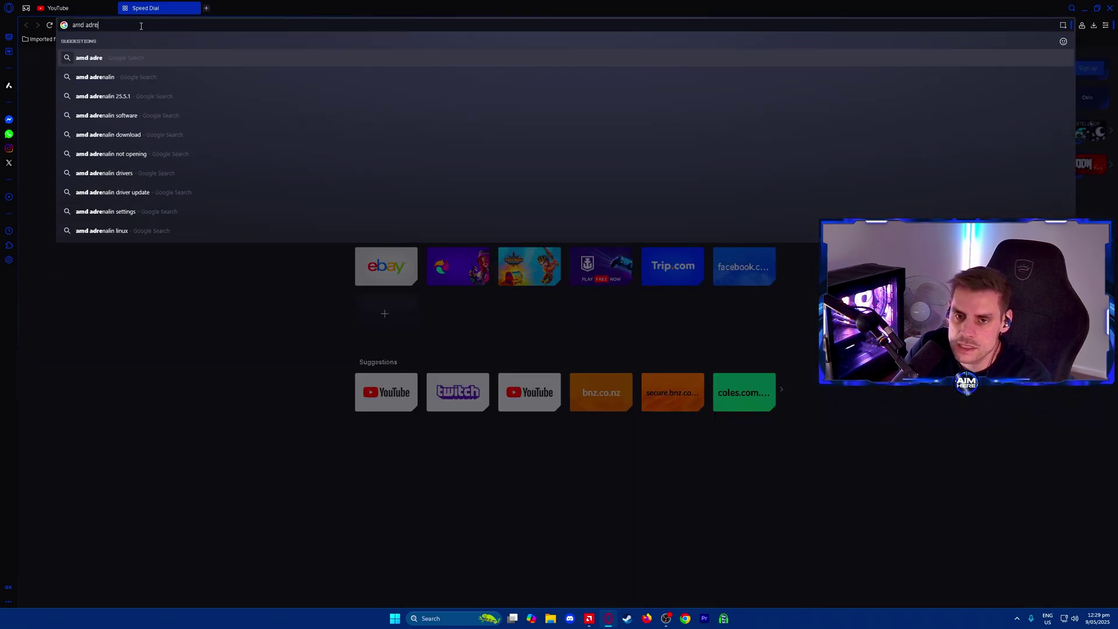
key("Down")
key("Return")
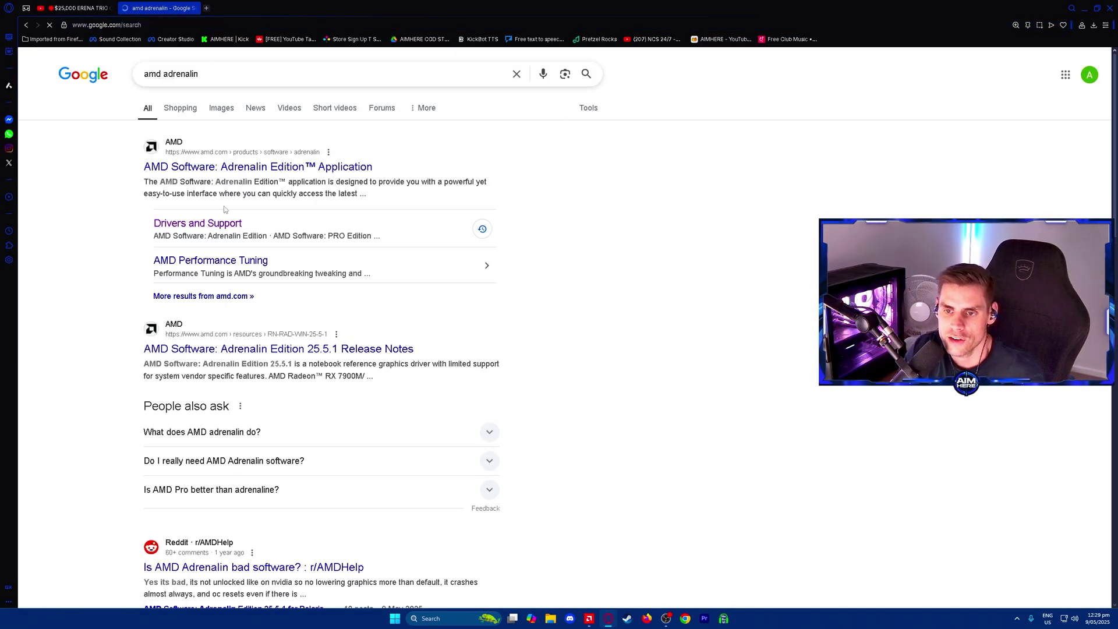
left_click(204, 225)
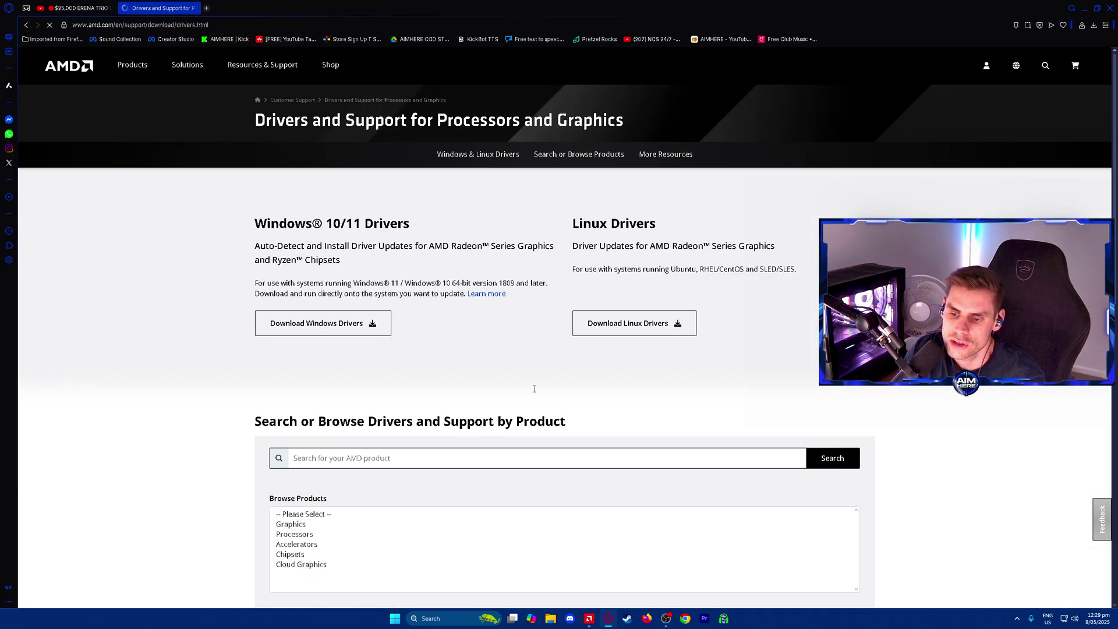
Step: Select Graphics, Radeon RX, RX 7000 Series, RX 7900 XTX and list the Windows 11 64-bit drivers
scroll(527, 365, "down", 3)
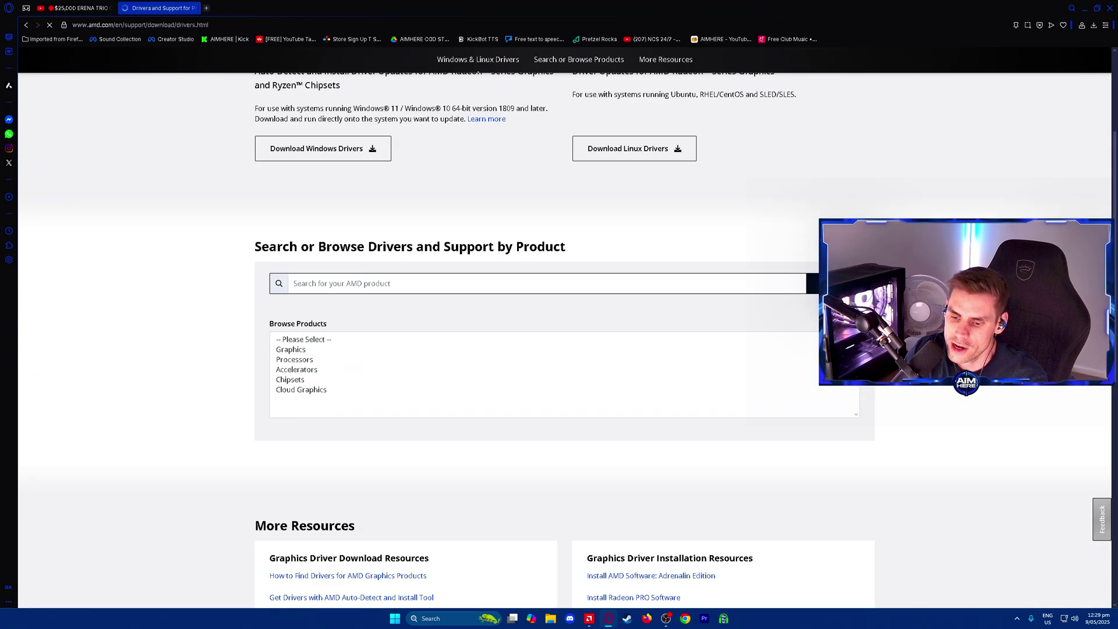
left_click(301, 350)
left_click(303, 392)
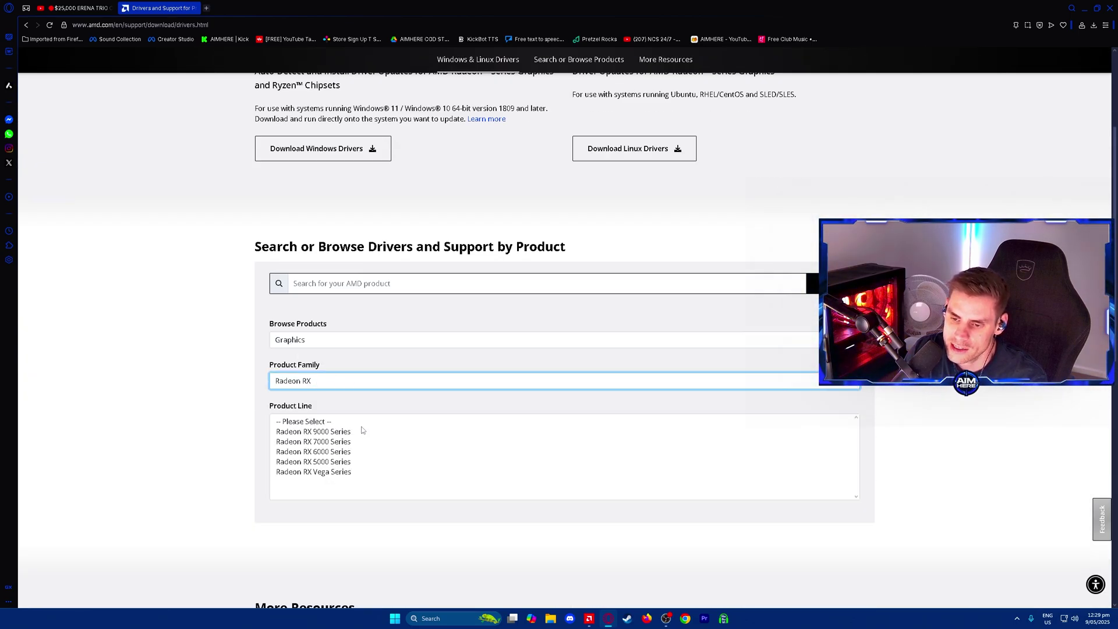
left_click(341, 441)
left_click(337, 472)
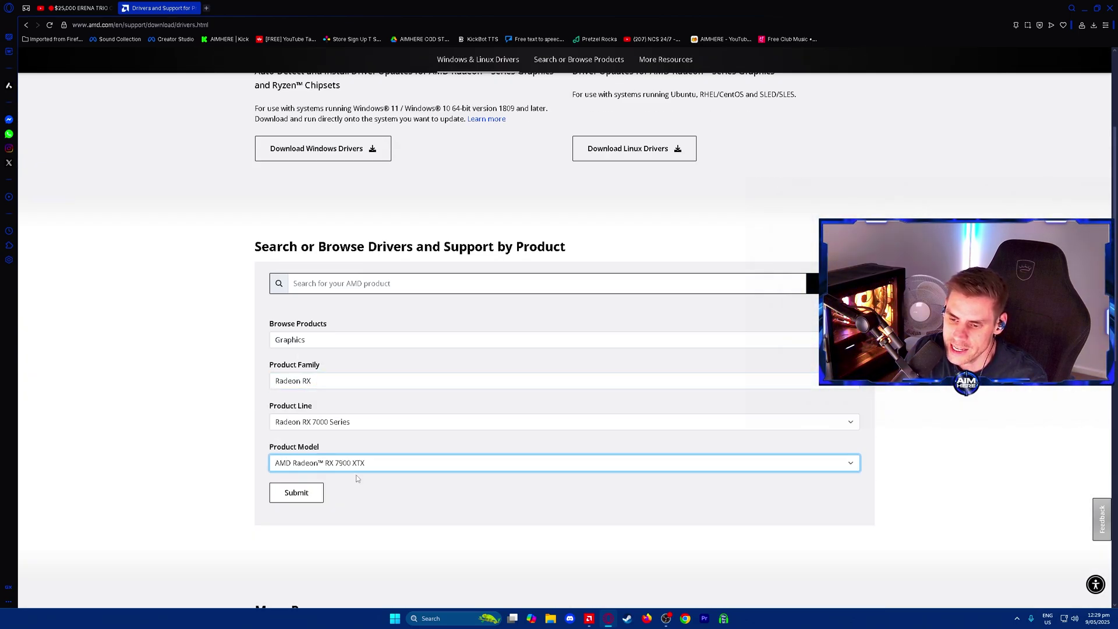
left_click(296, 492)
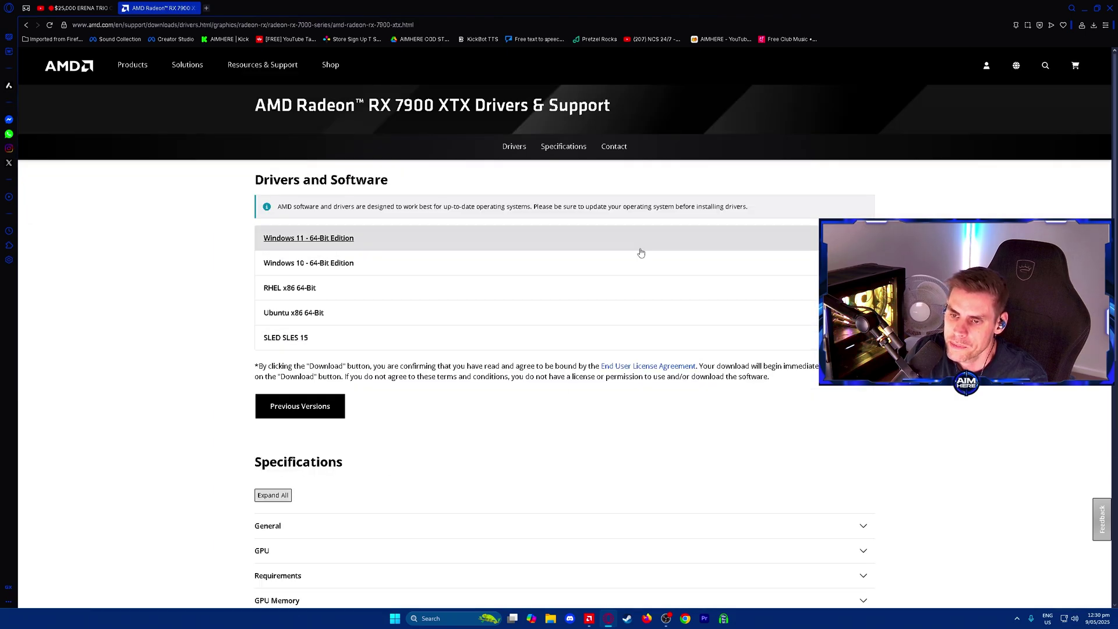
left_click(748, 246)
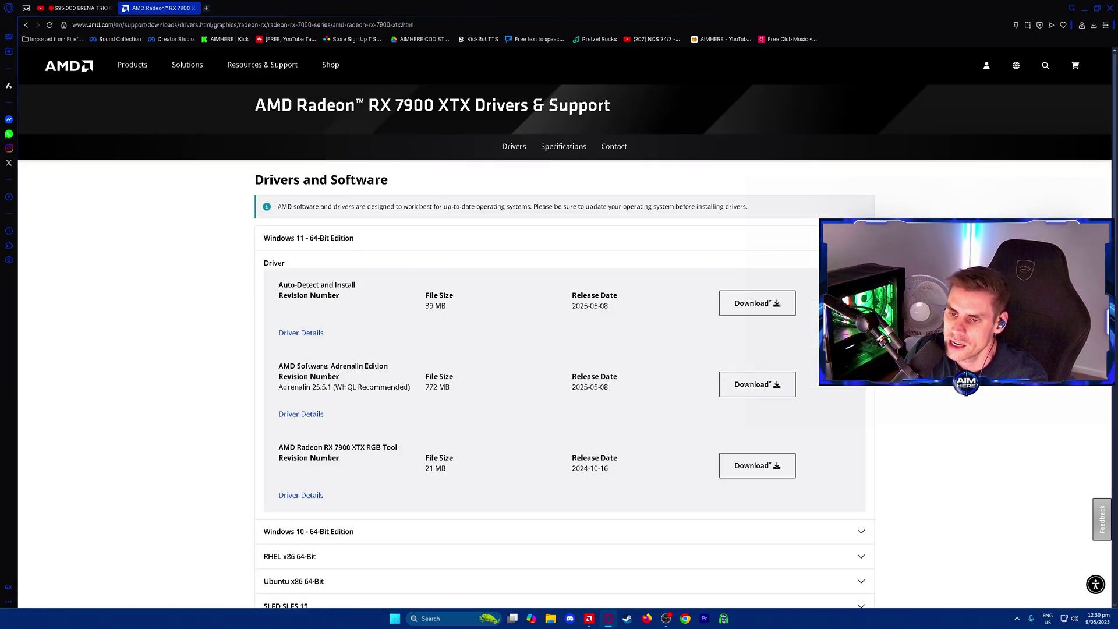
Step: Highlight the latest Adrenalin 25.5.1 version line in the driver list
scroll(749, 247, "down", 2)
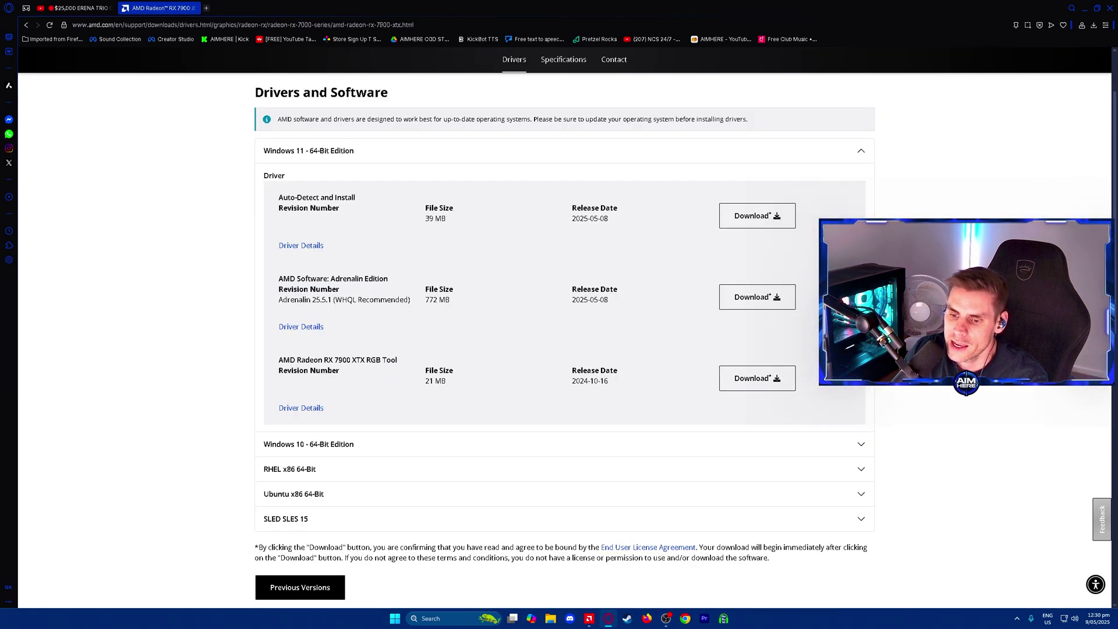
scroll(565, 337, "down", 4)
scroll(351, 362, "up", 4)
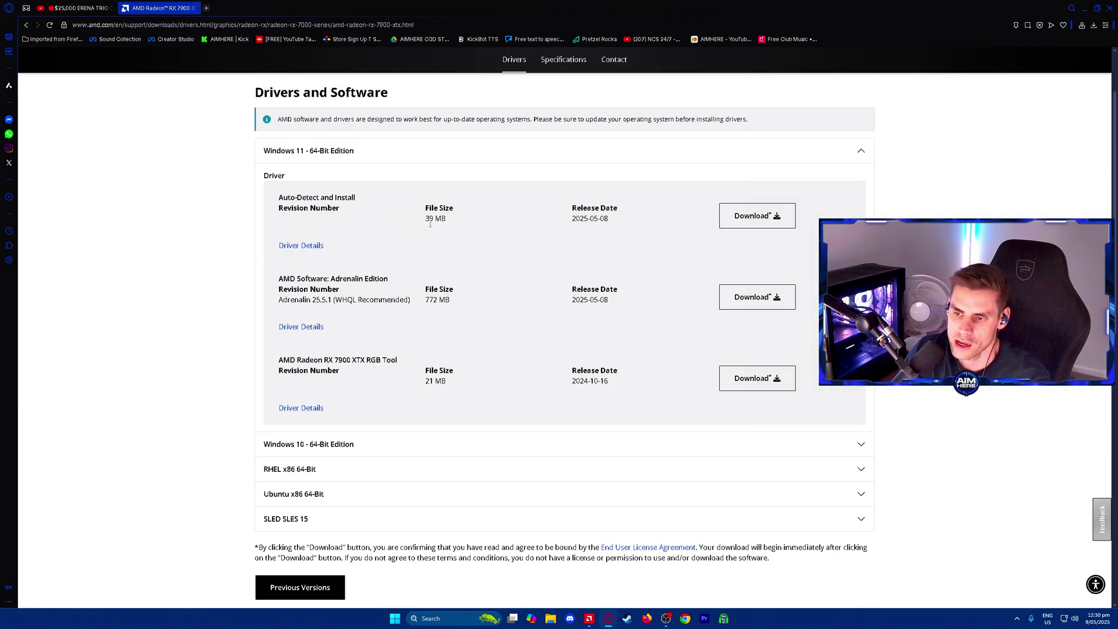
double_click(322, 303)
triple_click(322, 303)
left_click(389, 309)
left_click_drag(287, 301, 402, 308)
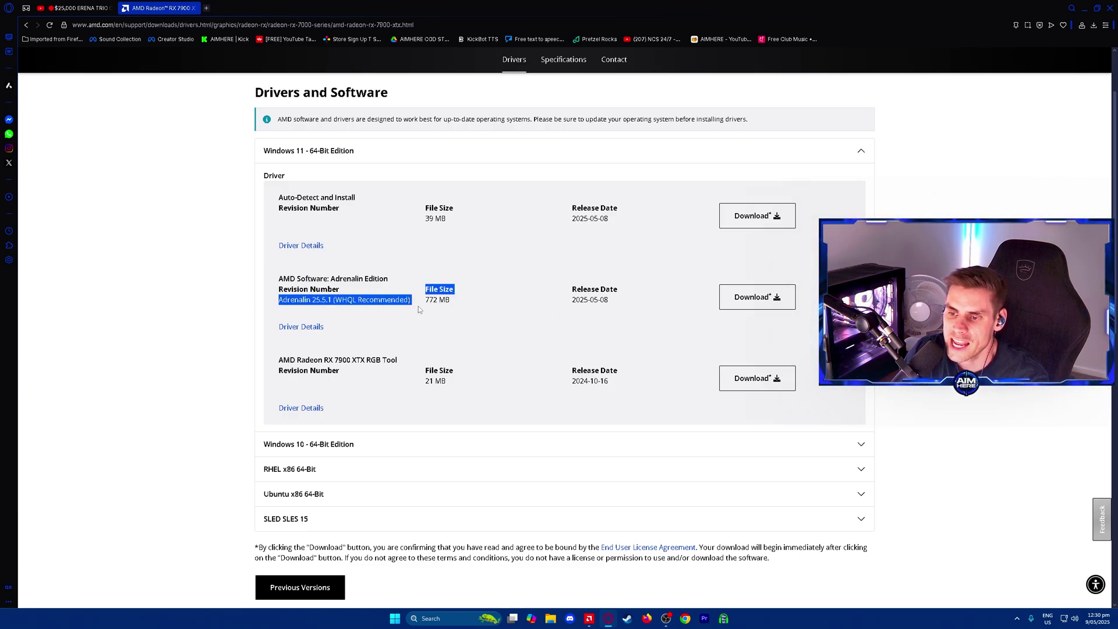
left_click(475, 302)
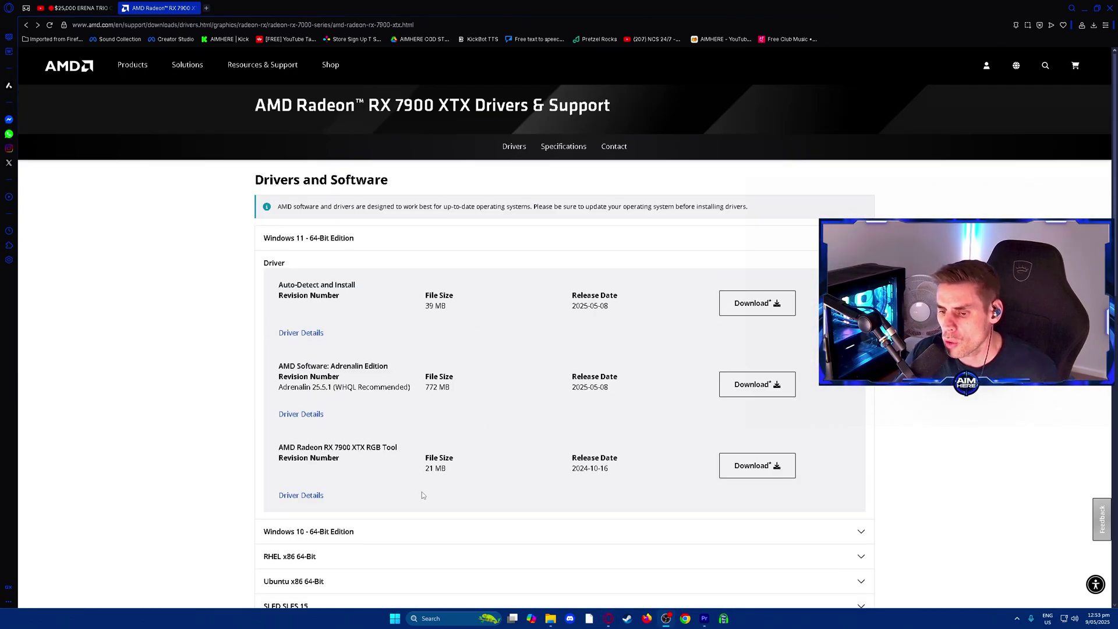
Step: Expand the driver details and read through the Adrenalin 25.5.1 release notes
left_click(312, 419)
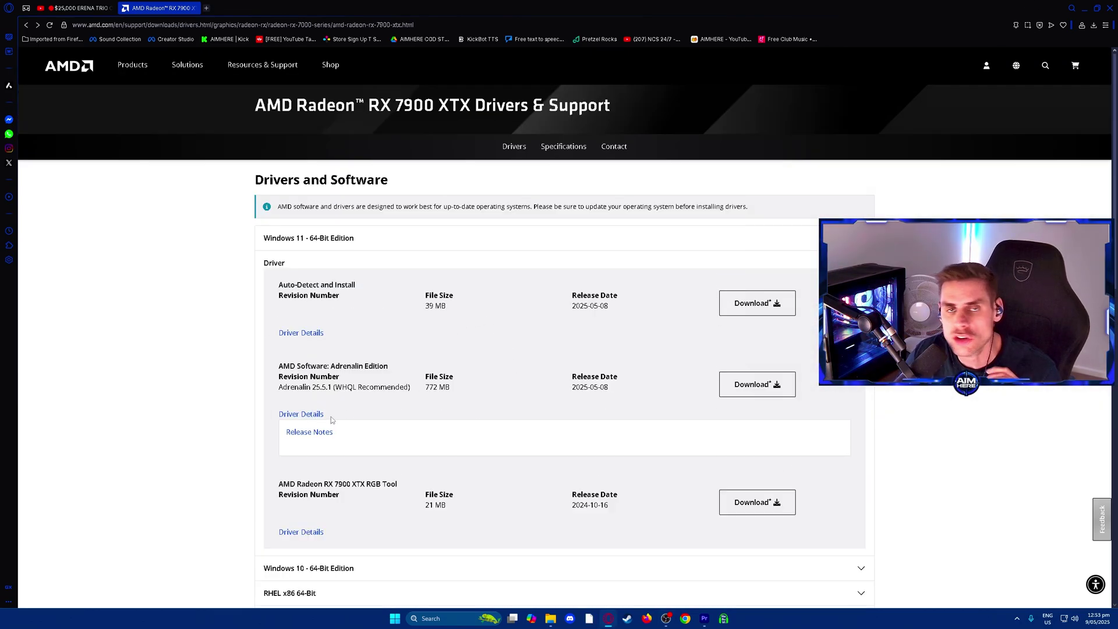
left_click(322, 432)
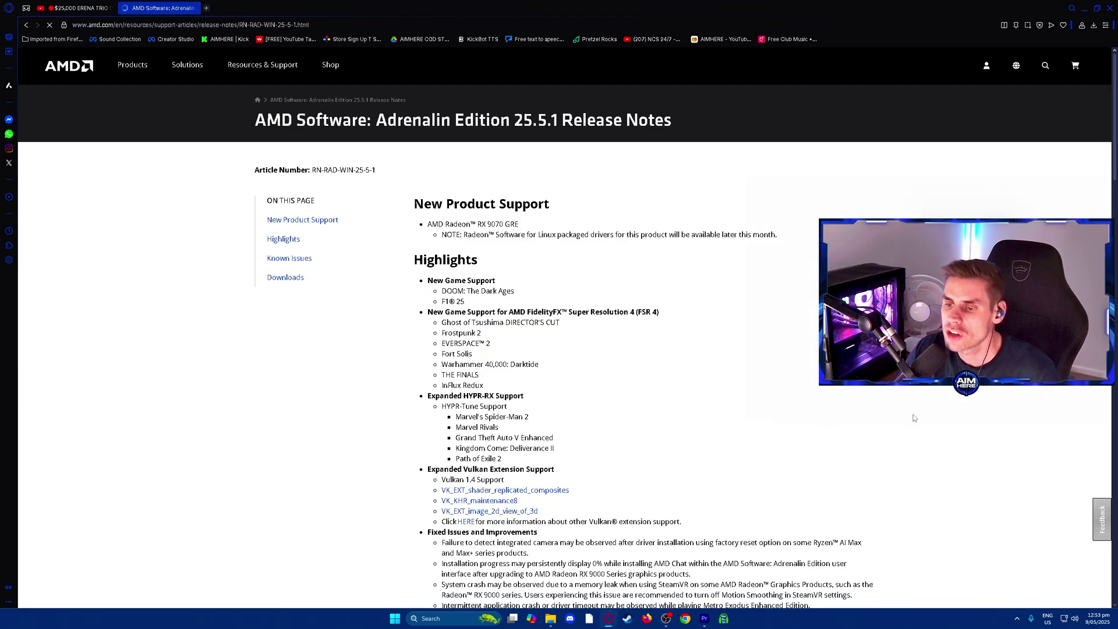
scroll(918, 416, "down", 8)
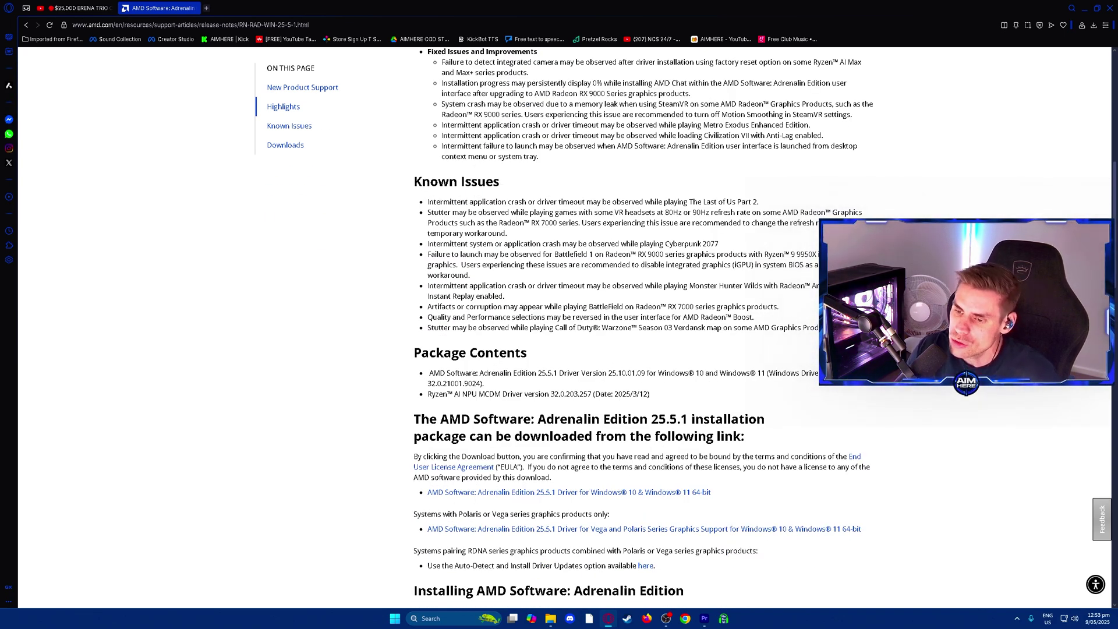
scroll(798, 311, "up", 1)
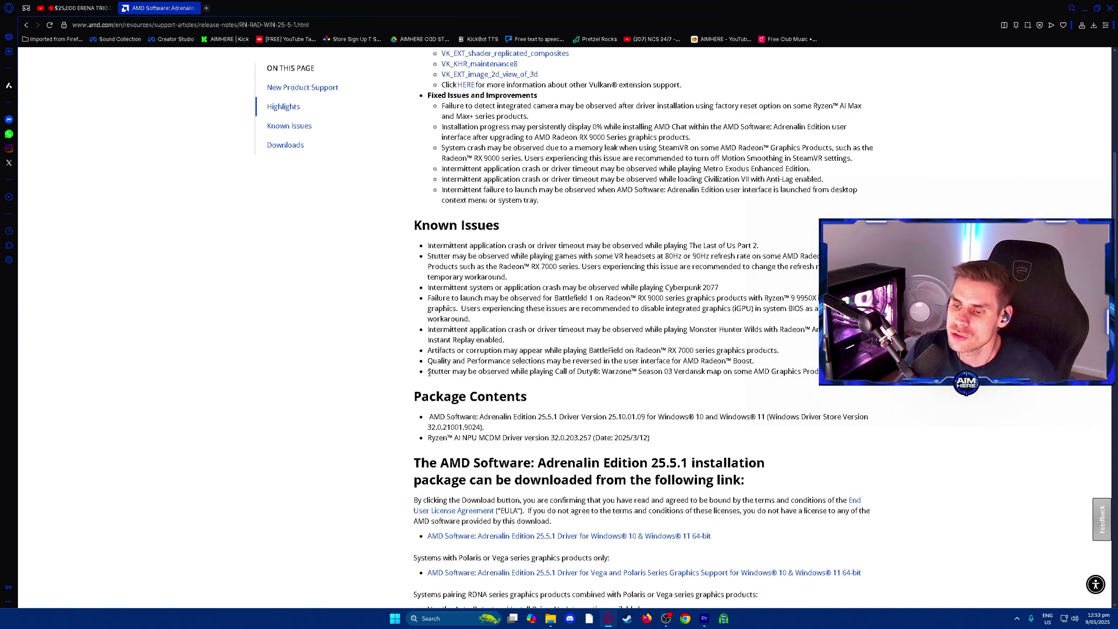
scroll(433, 375, "down", 1)
scroll(473, 348, "up", 1)
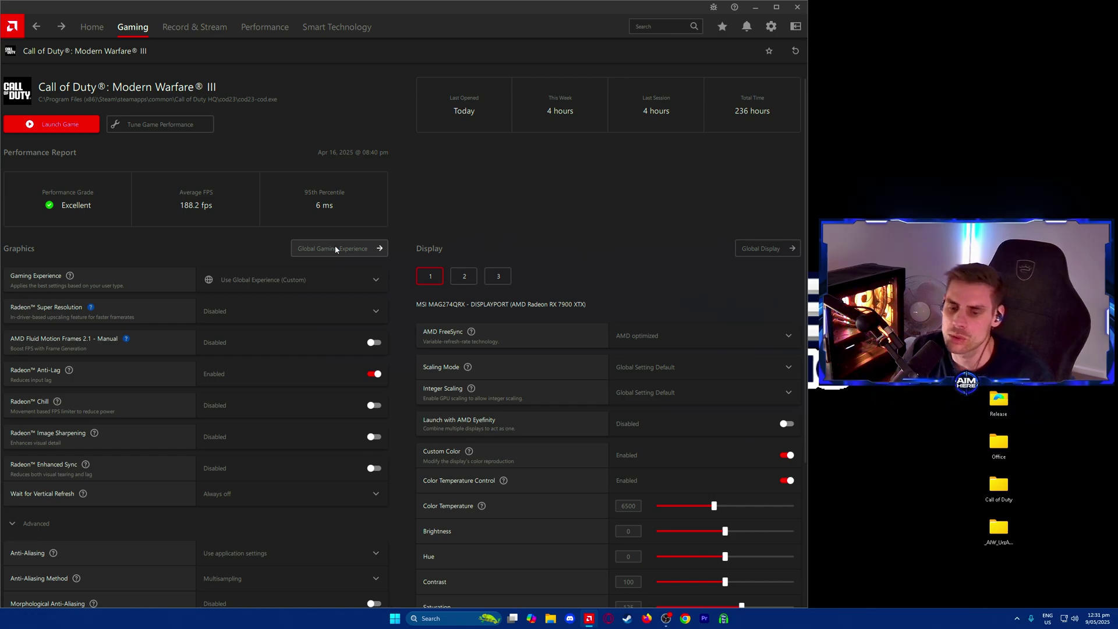
Step: View the global gaming graphics settings and Gaming Experience profile choices without changing anything
left_click(335, 249)
scroll(427, 258, "down", 5)
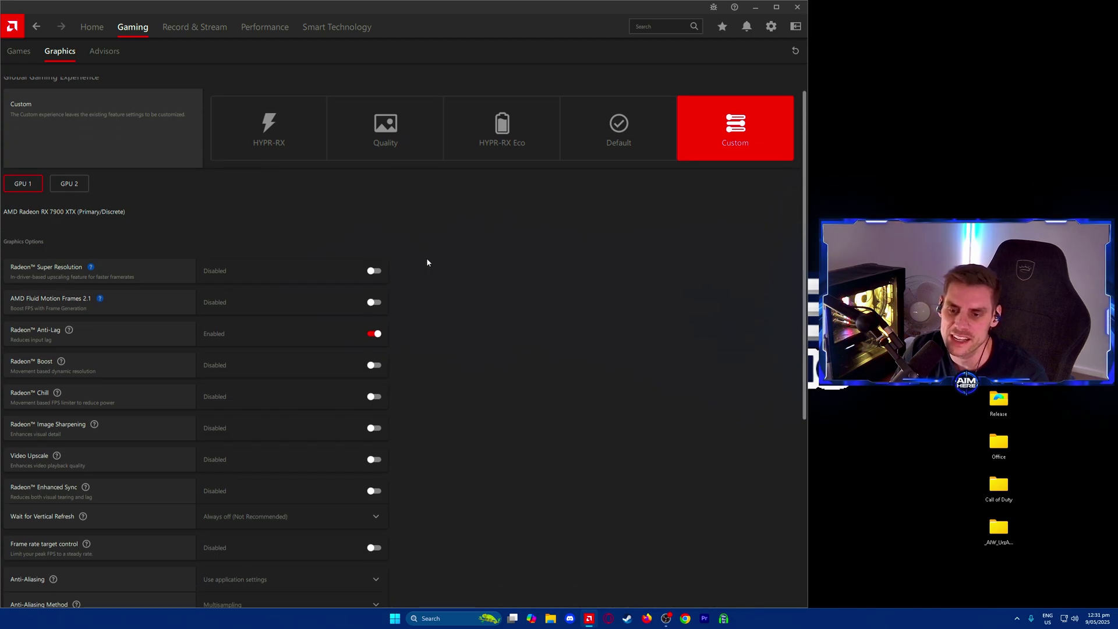
scroll(439, 275, "down", 3)
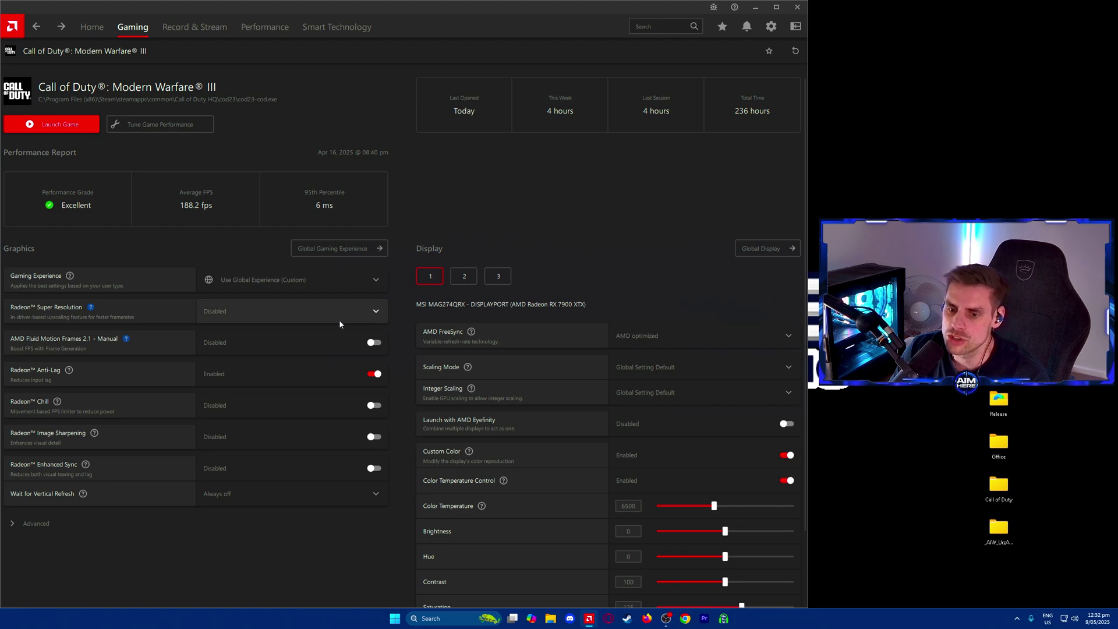
left_click(265, 286)
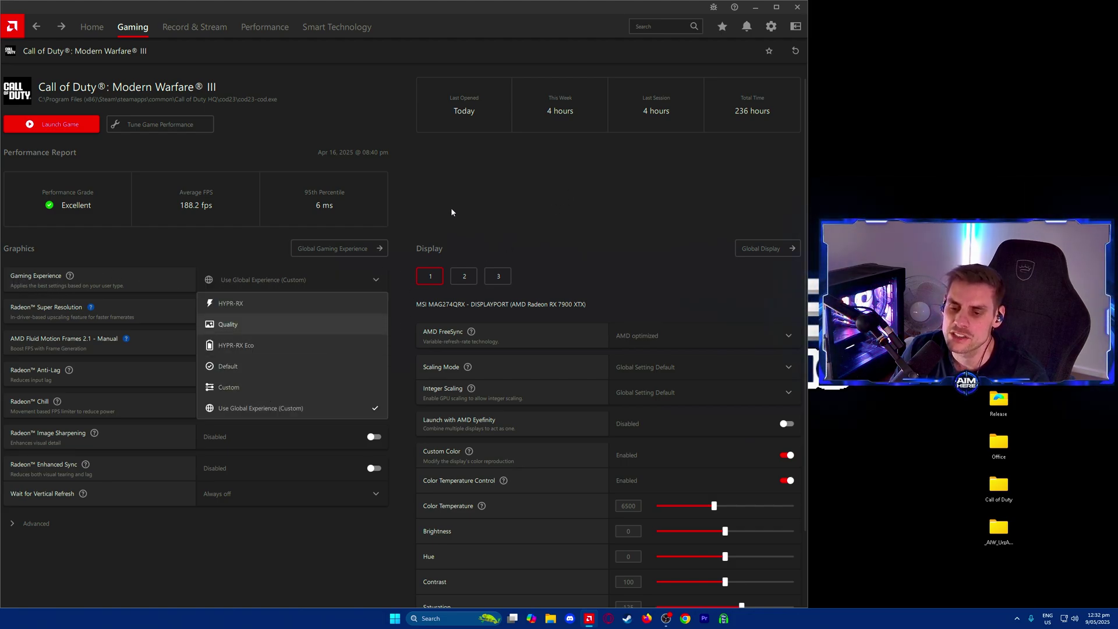
left_click(472, 207)
Step: Expand the Advanced graphics settings and scroll through them
left_click(116, 523)
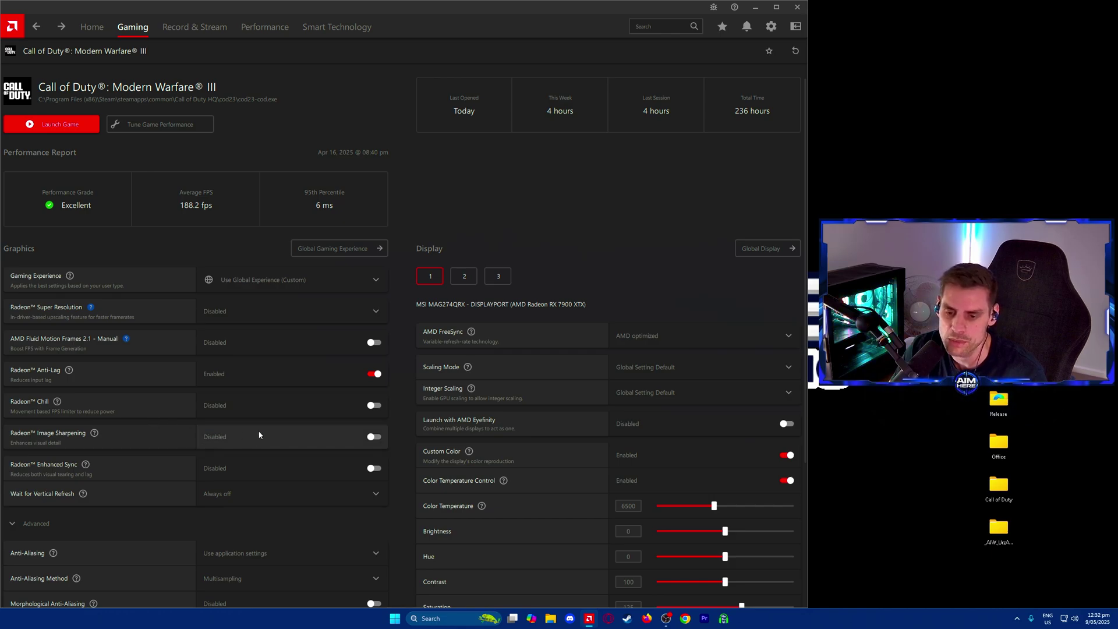
scroll(413, 425, "down", 1)
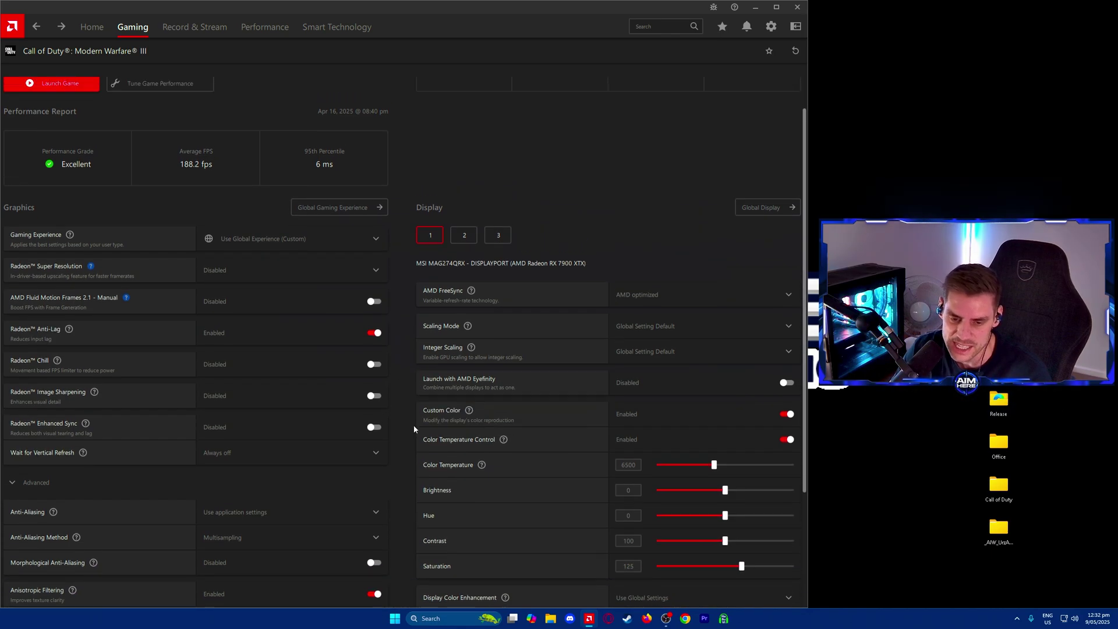
scroll(408, 441, "down", 3)
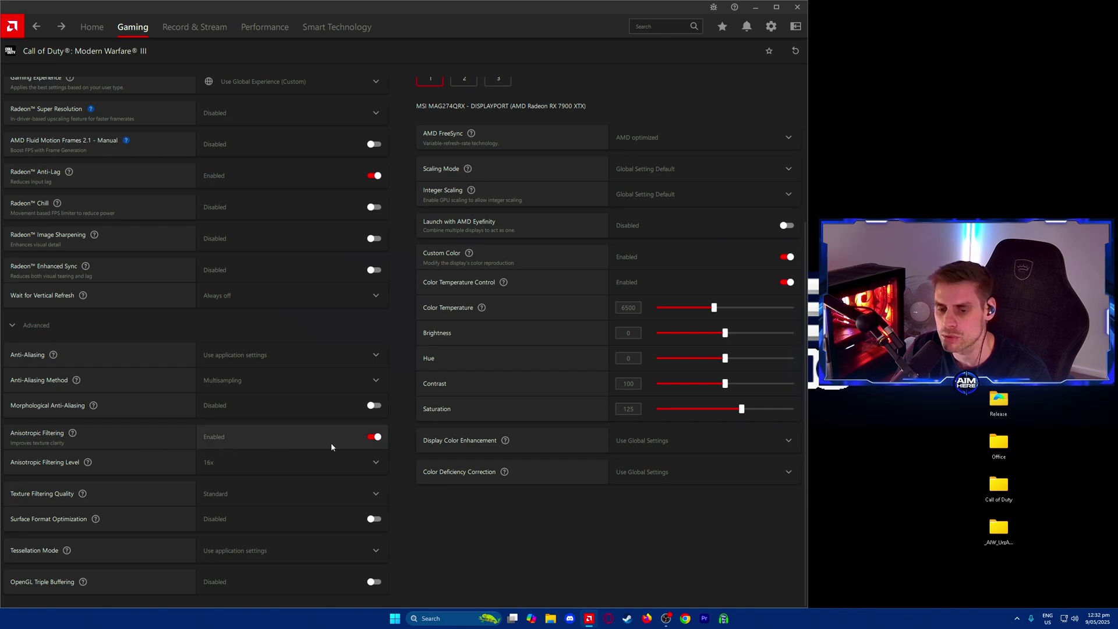
left_click(274, 465)
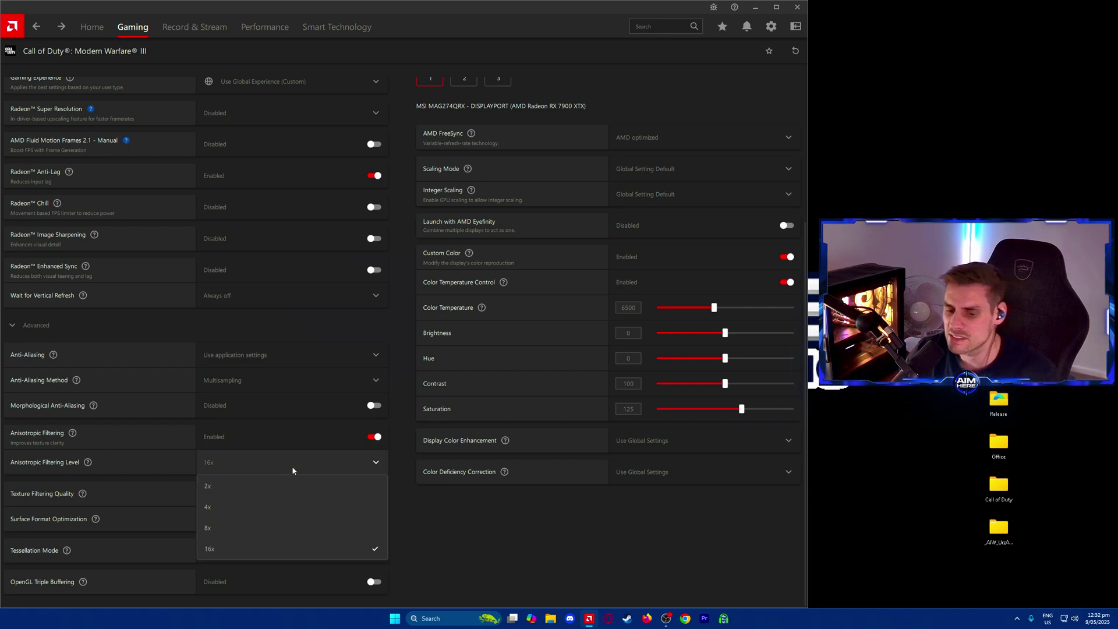
left_click(434, 530)
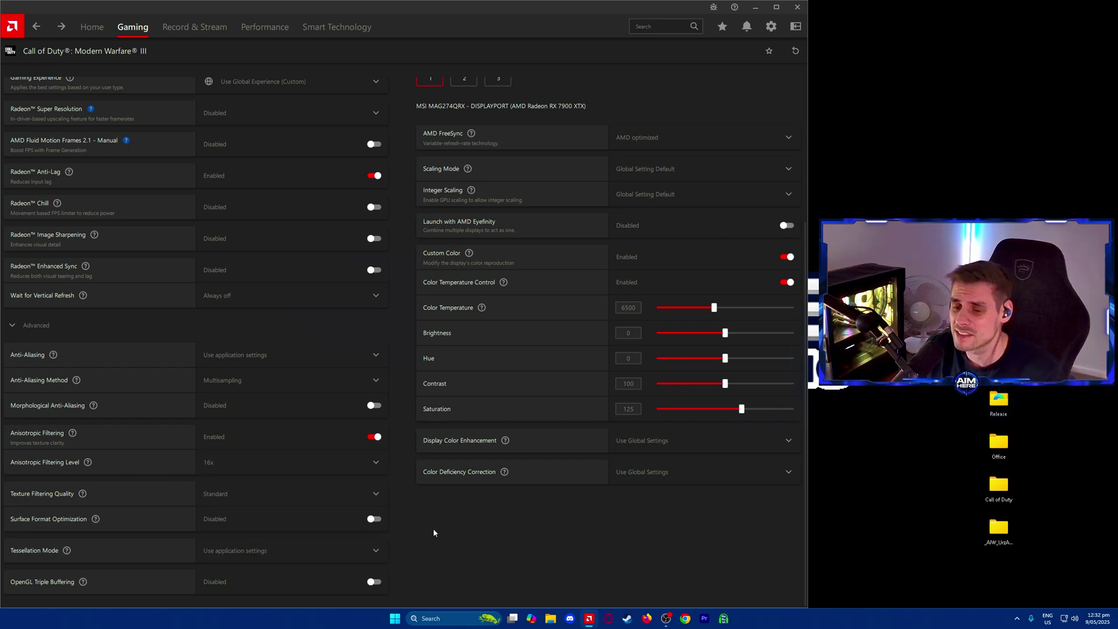
left_click(327, 468)
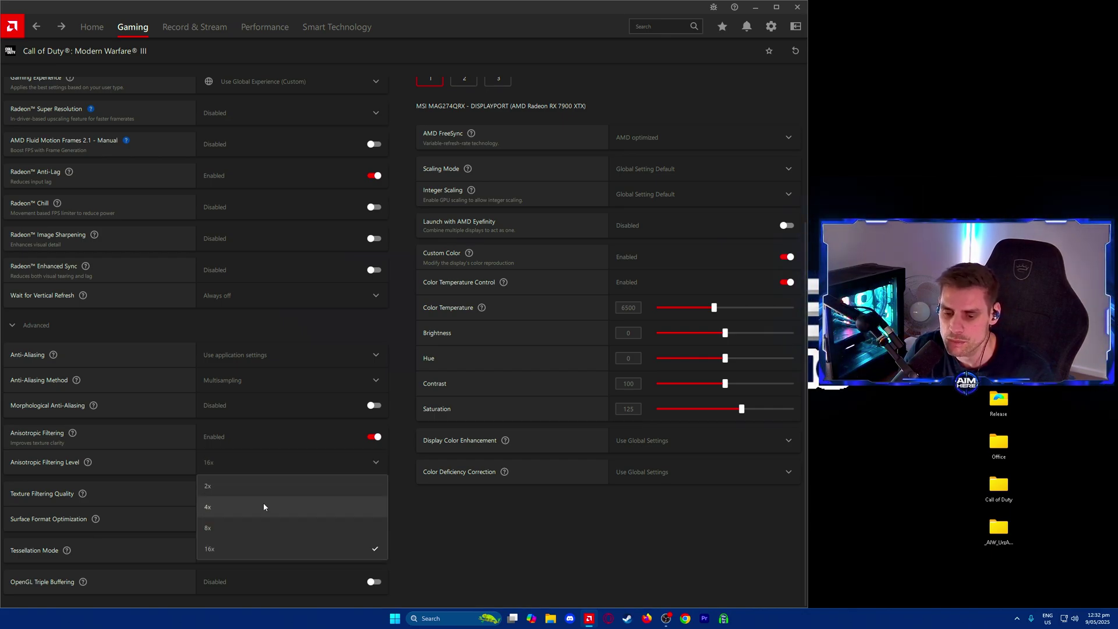
left_click(486, 546)
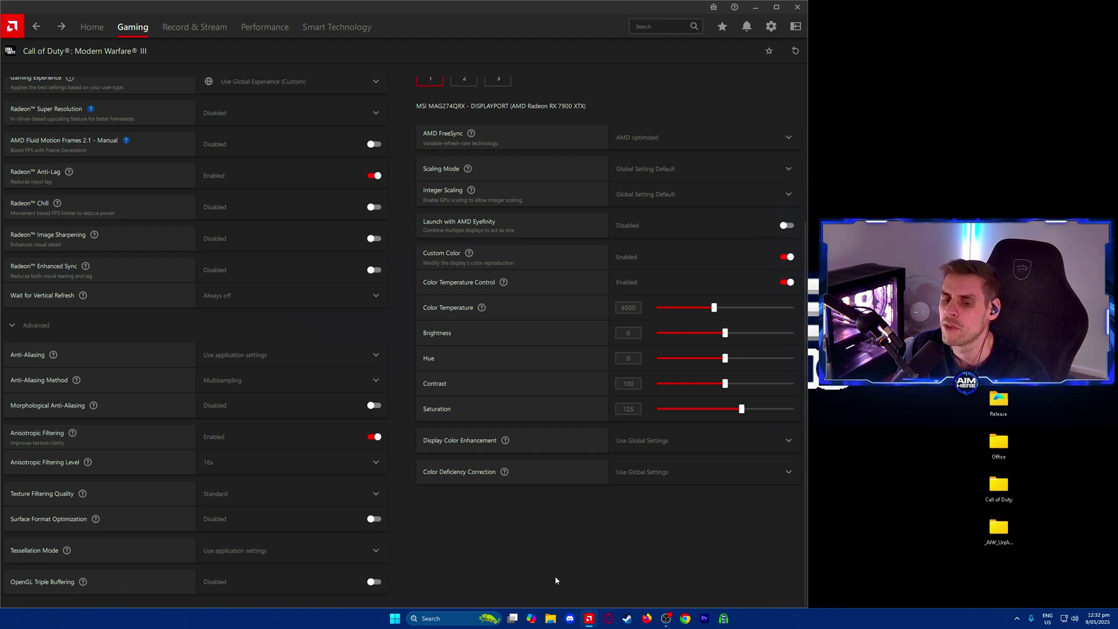
scroll(698, 557, "up", 2)
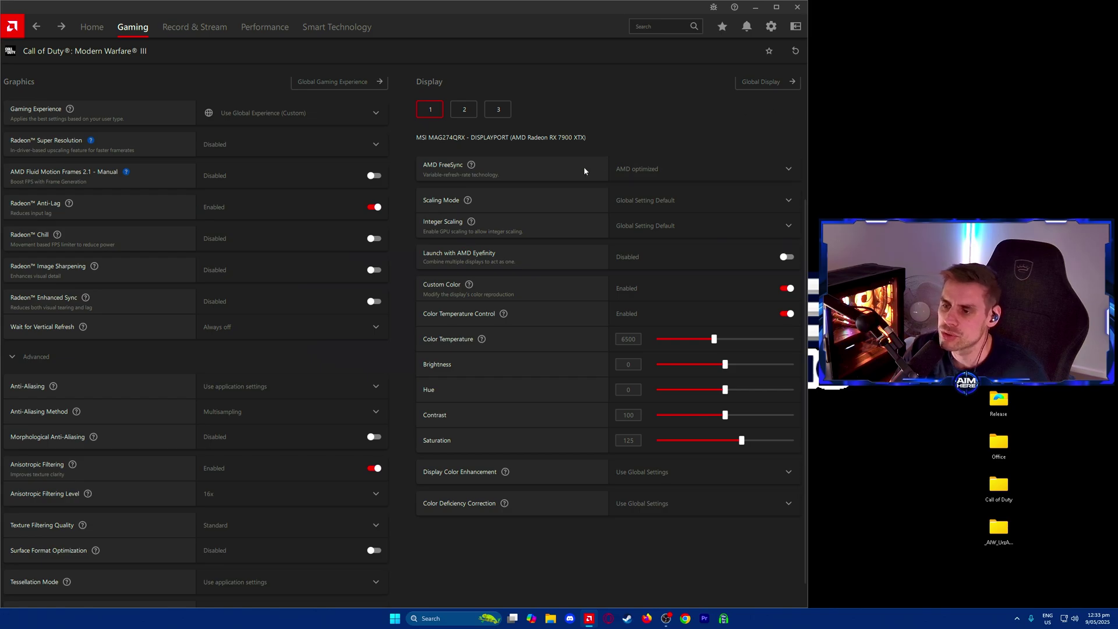
scroll(642, 122, "up", 3)
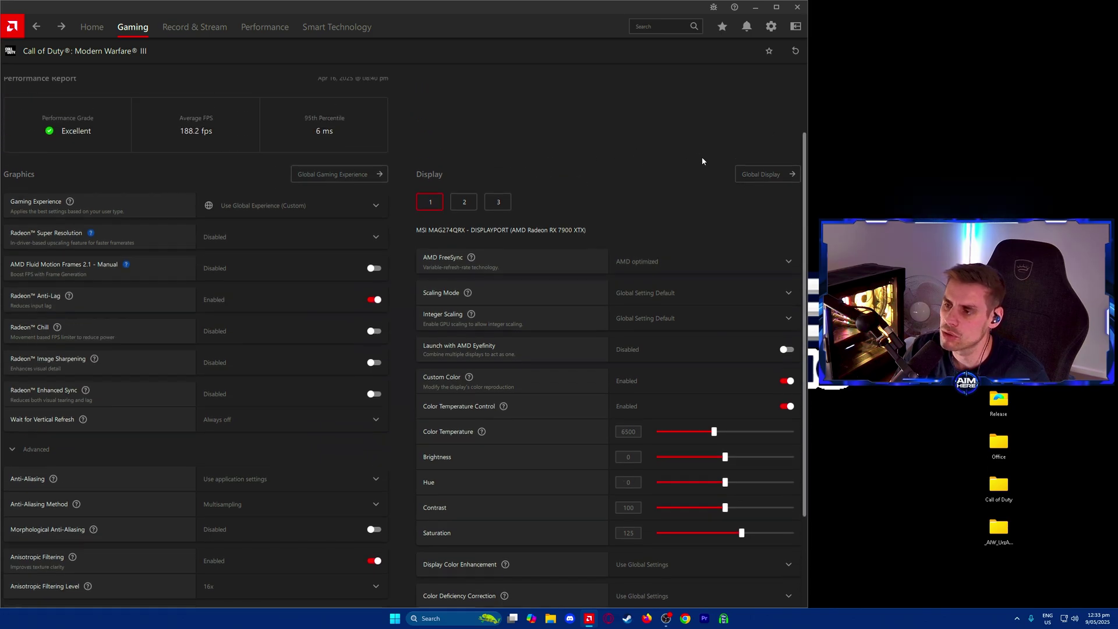
scroll(667, 122, "down", 2)
scroll(667, 122, "down", 2)
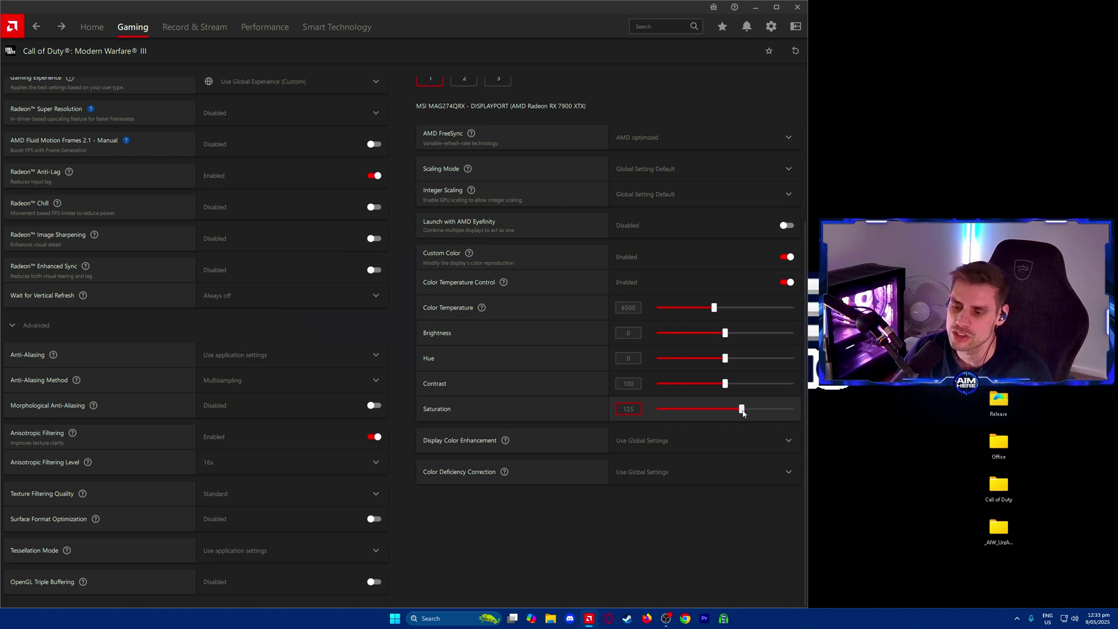
scroll(571, 553, "up", 4)
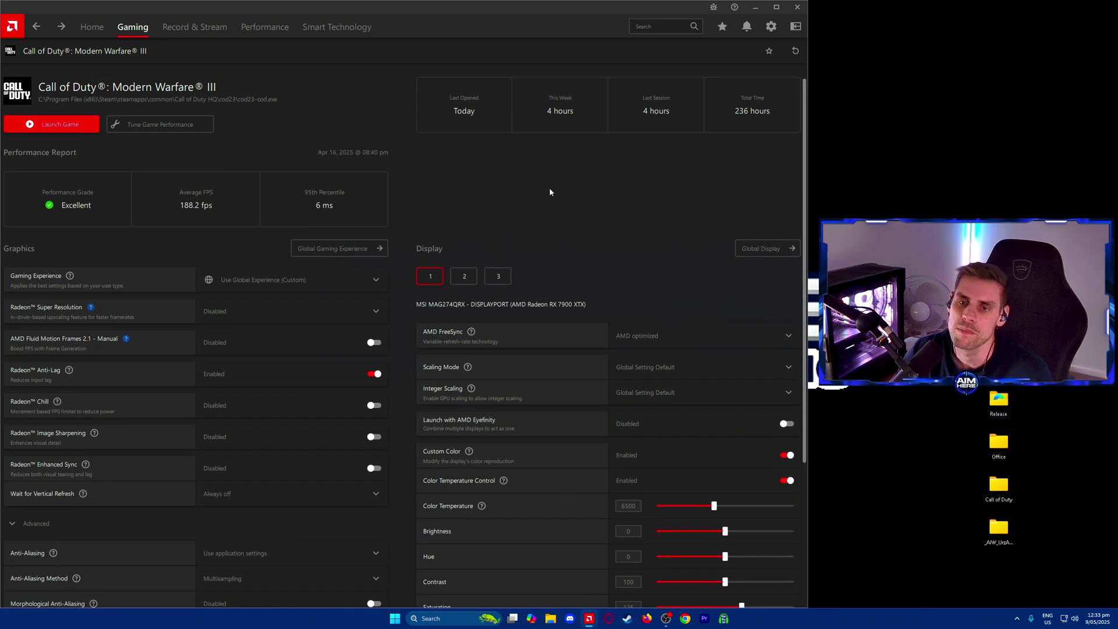
Step: Go to Performance metrics, then the RX 7900 XTX Tuning controls
left_click(274, 35)
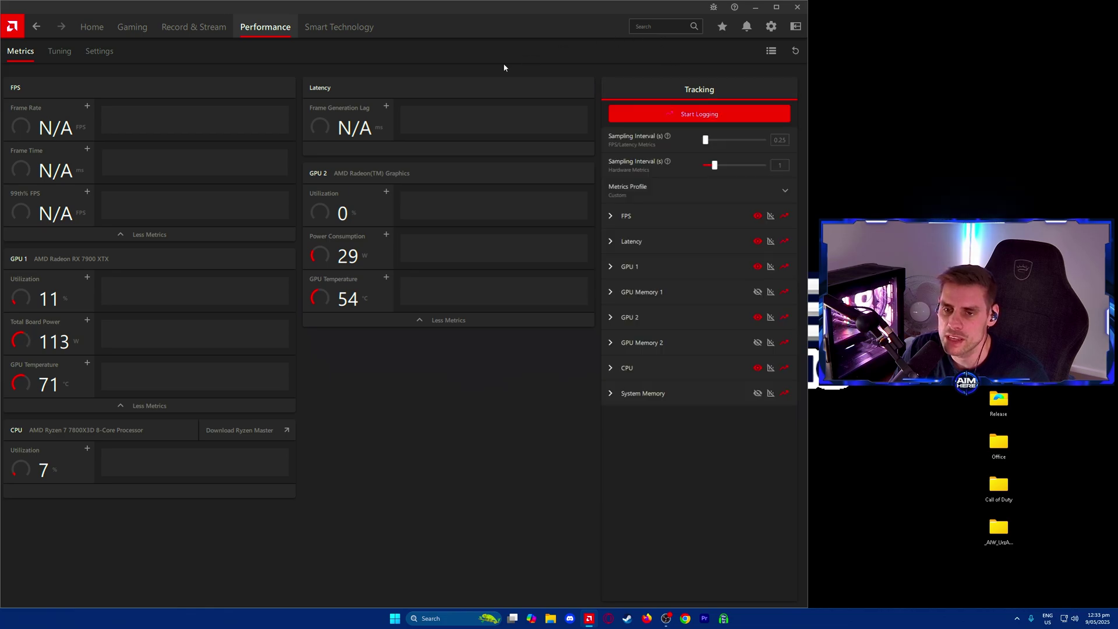
left_click(71, 52)
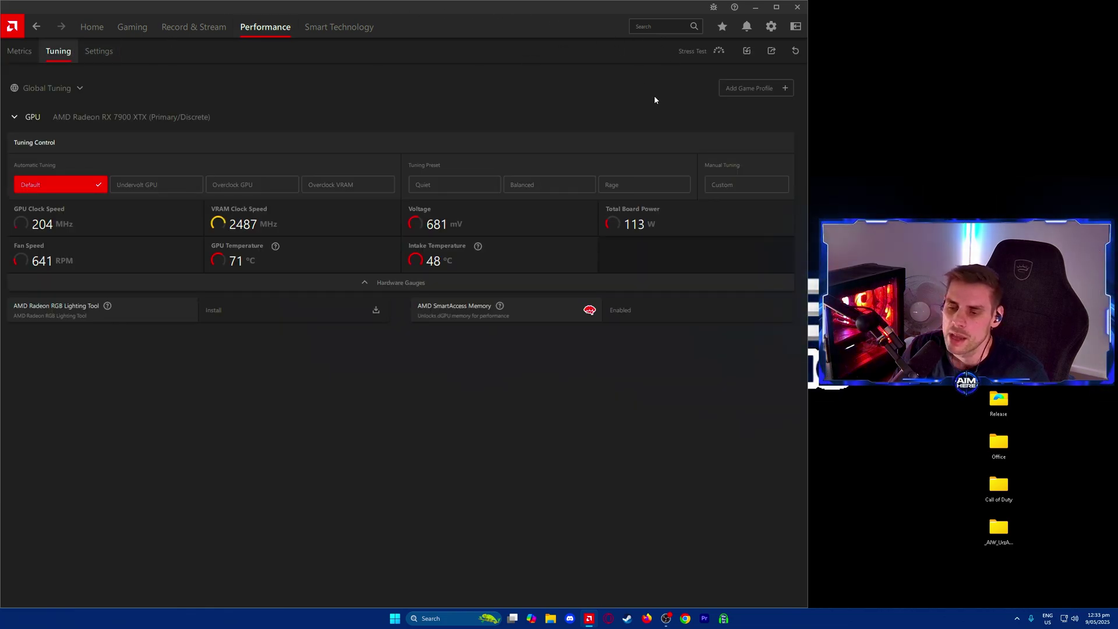